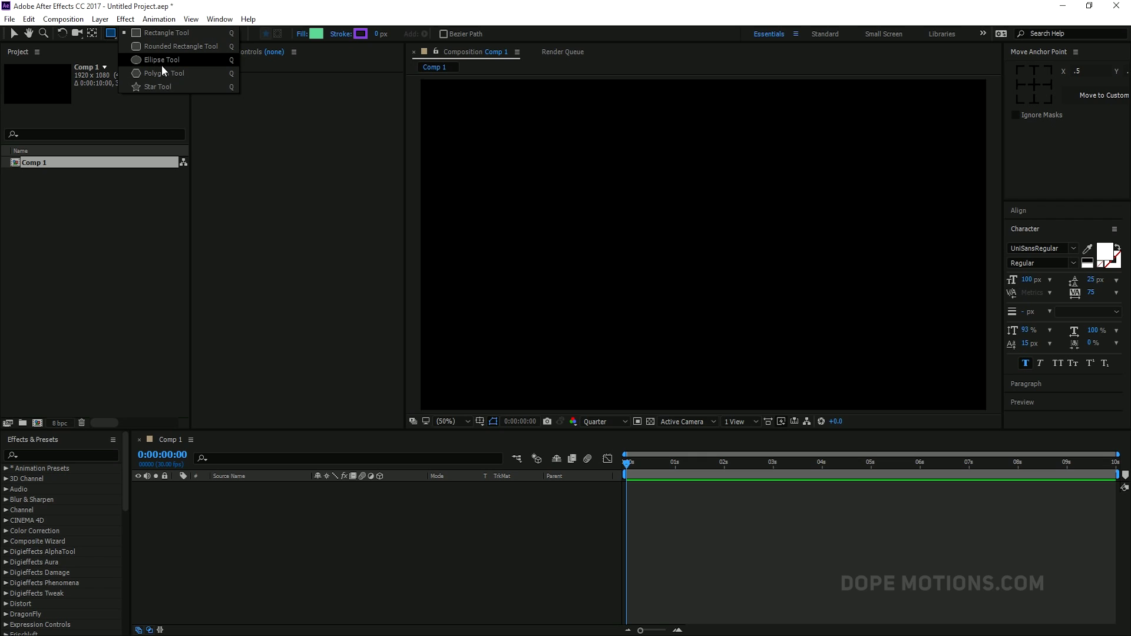
Step: Create an ellipse shape layer that fills the composition and set the viewer resolution to Half
{"action": "double_click", "coordinate": [110, 34]}
{"action": "key", "text": "v"}
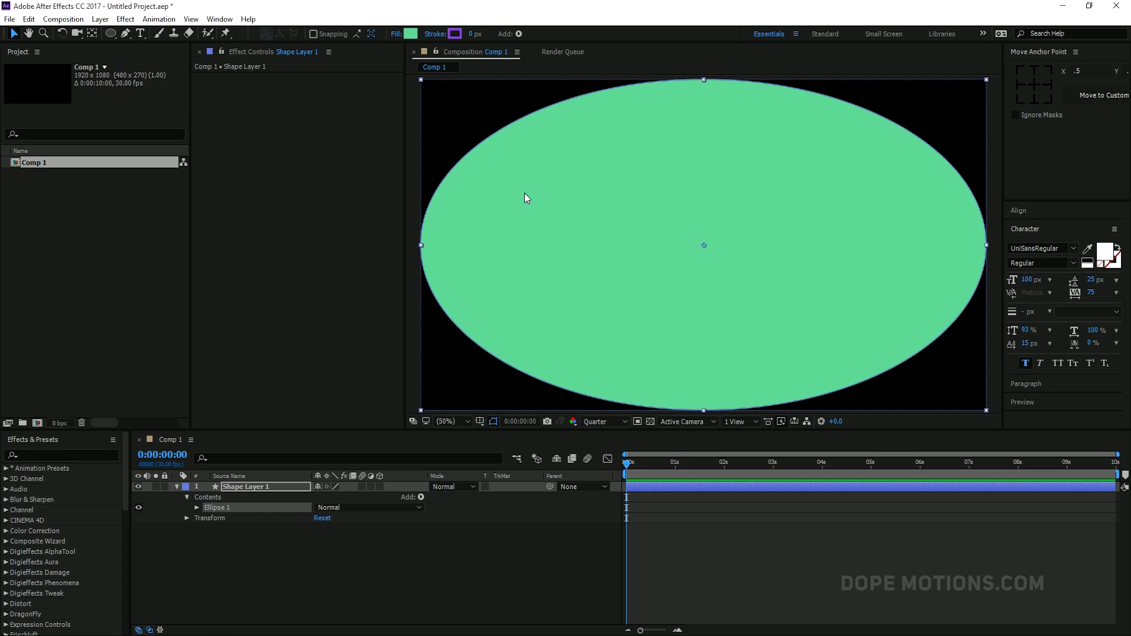
{"action": "left_click", "coordinate": [601, 421]}
{"action": "left_click", "coordinate": [604, 461]}
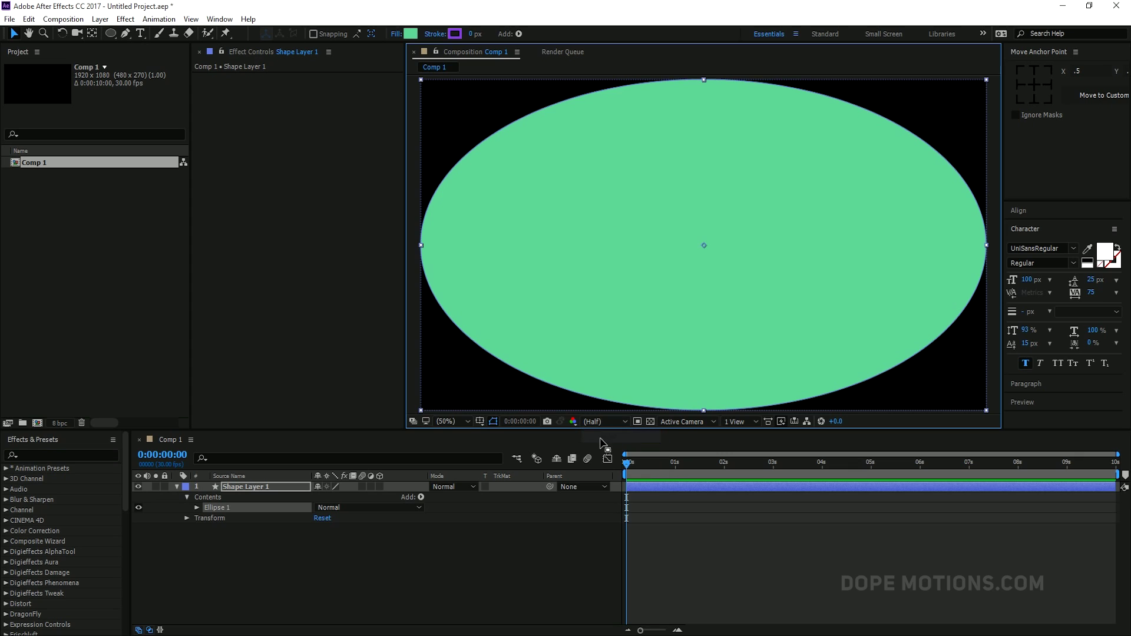
Step: Rename the ellipse shape layer to 01
{"action": "left_click", "coordinate": [243, 489]}
{"action": "key", "text": "Return"}
{"action": "type", "text": "01"}
{"action": "left_click", "coordinate": [245, 539]}
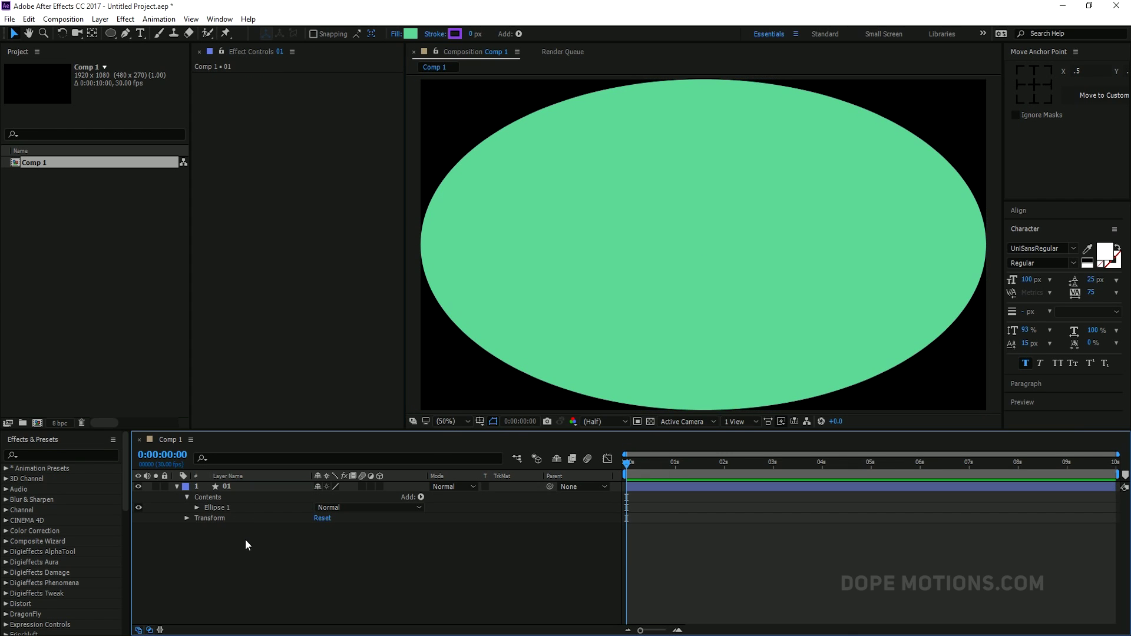
Step: Unlink the ellipse path's size proportions, set its size to 1900 by 1900, and relink them
{"action": "left_click", "coordinate": [193, 507]}
{"action": "left_click", "coordinate": [196, 508]}
{"action": "left_click", "coordinate": [207, 518]}
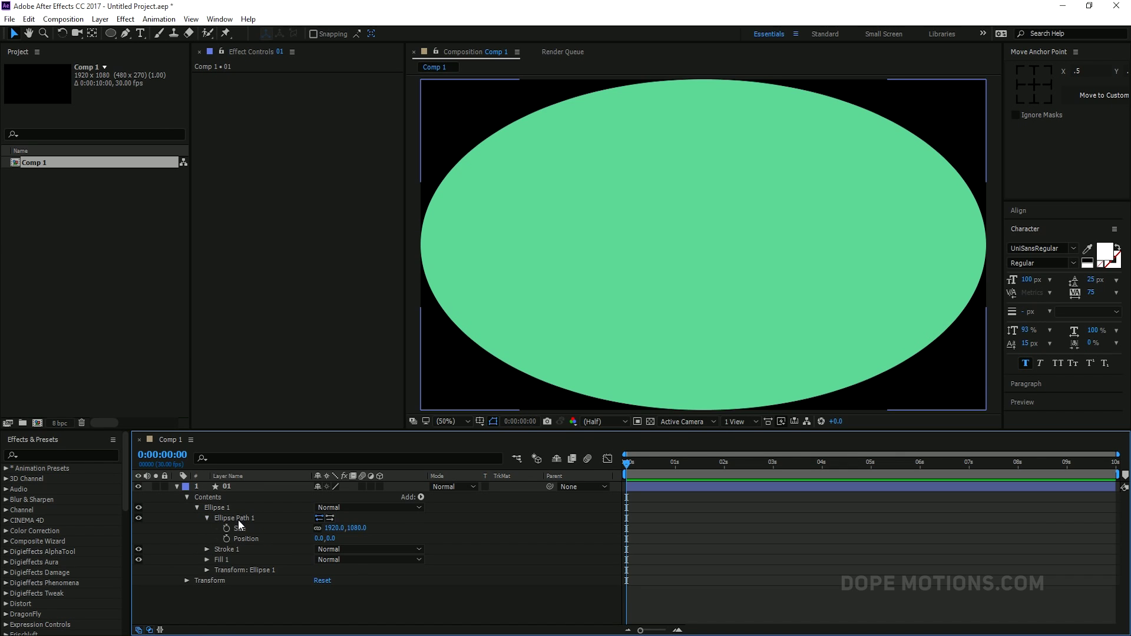
{"action": "left_click", "coordinate": [317, 528]}
{"action": "left_click", "coordinate": [334, 528]}
{"action": "type", "text": "1900"}
{"action": "key", "text": "Tab"}
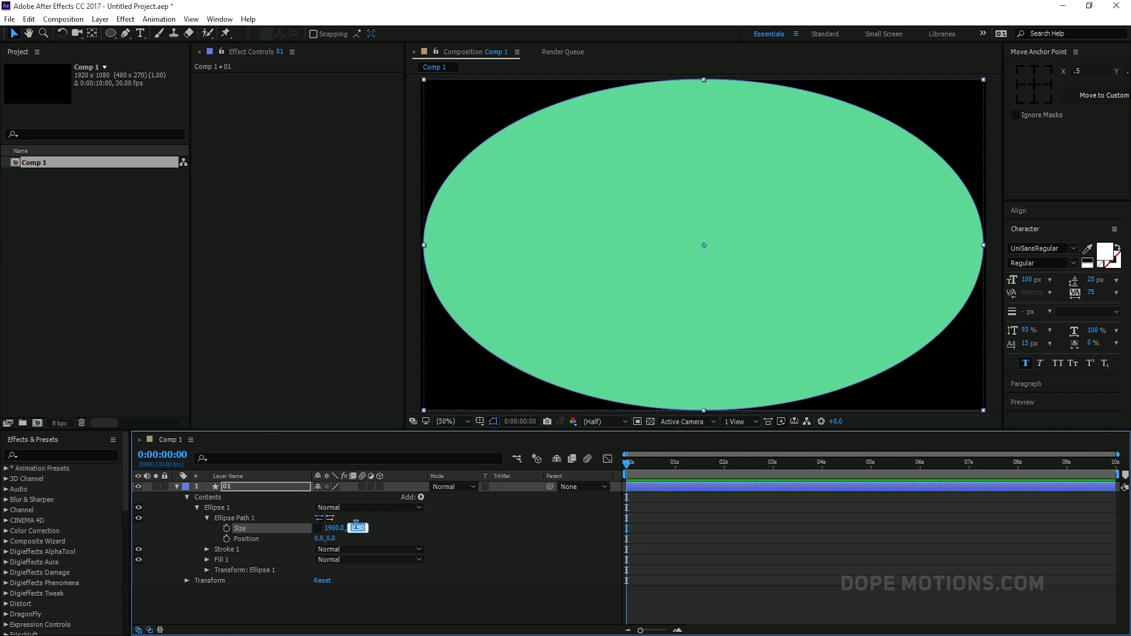
{"action": "type", "text": "1900"}
{"action": "key", "text": "Return"}
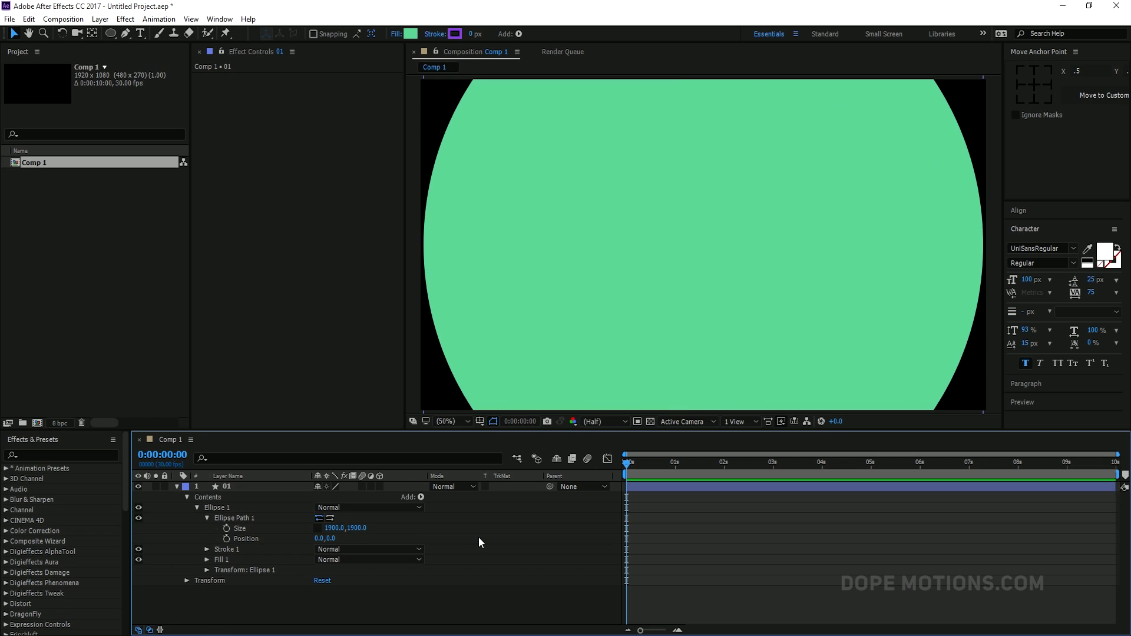
{"action": "left_click", "coordinate": [319, 528]}
{"action": "left_click", "coordinate": [207, 518]}
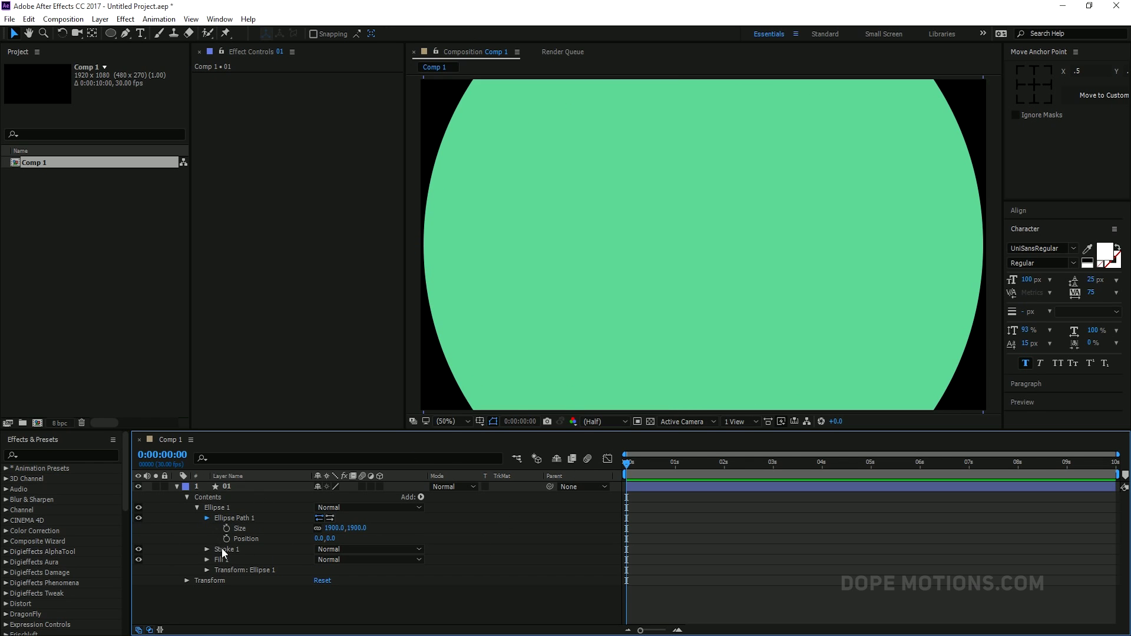
Step: Delete the ellipse's fill and set its stroke width to 500
{"action": "left_click", "coordinate": [222, 539]}
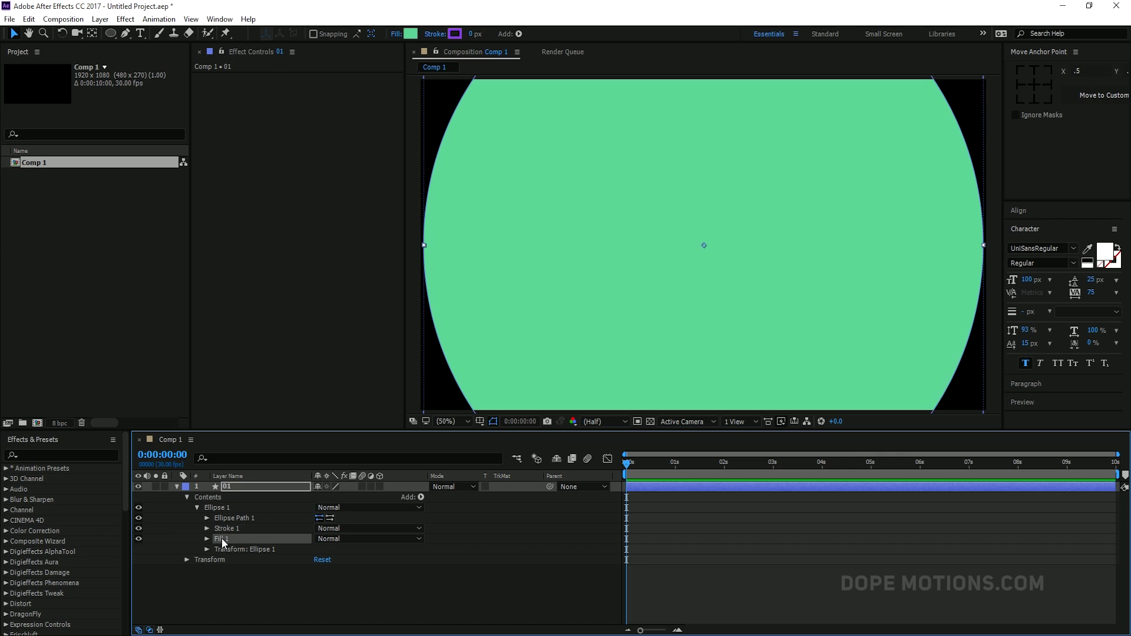
{"action": "key", "text": "Delete"}
{"action": "left_click", "coordinate": [207, 528]}
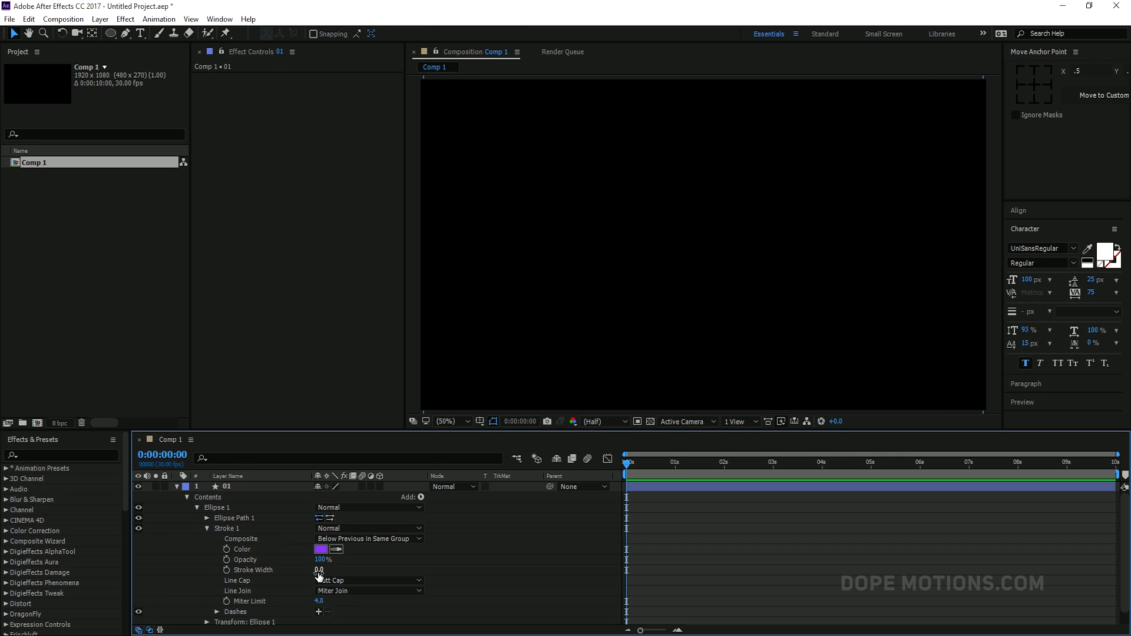
{"action": "left_click", "coordinate": [319, 572]}
{"action": "type", "text": "500"}
{"action": "key", "text": "Return"}
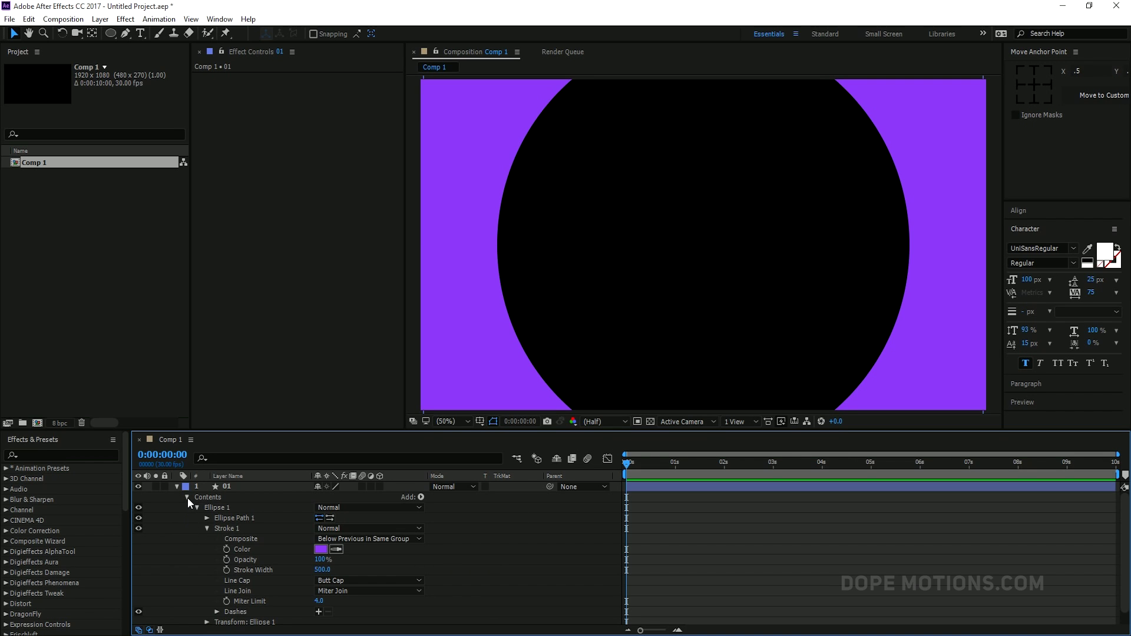
{"action": "left_click", "coordinate": [206, 527]}
Step: Add Trim Paths to layer 01 and reduce its End value to 77%
{"action": "scroll", "coordinate": [653, 316], "scroll_direction": "down", "scroll_amount": 2}
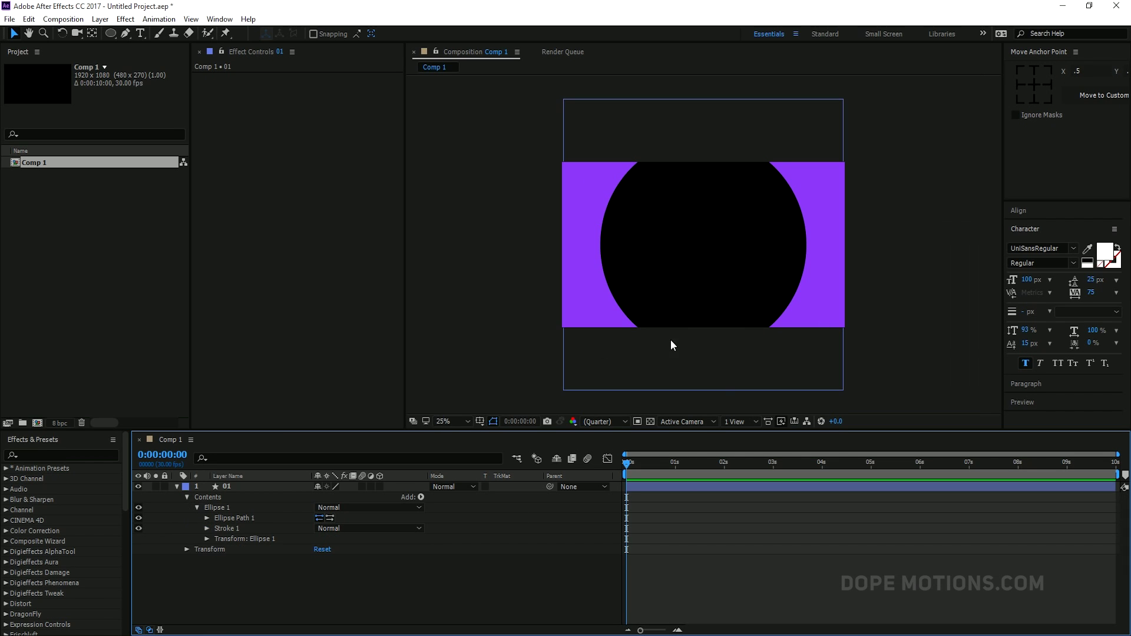
{"action": "left_click", "coordinate": [419, 497]}
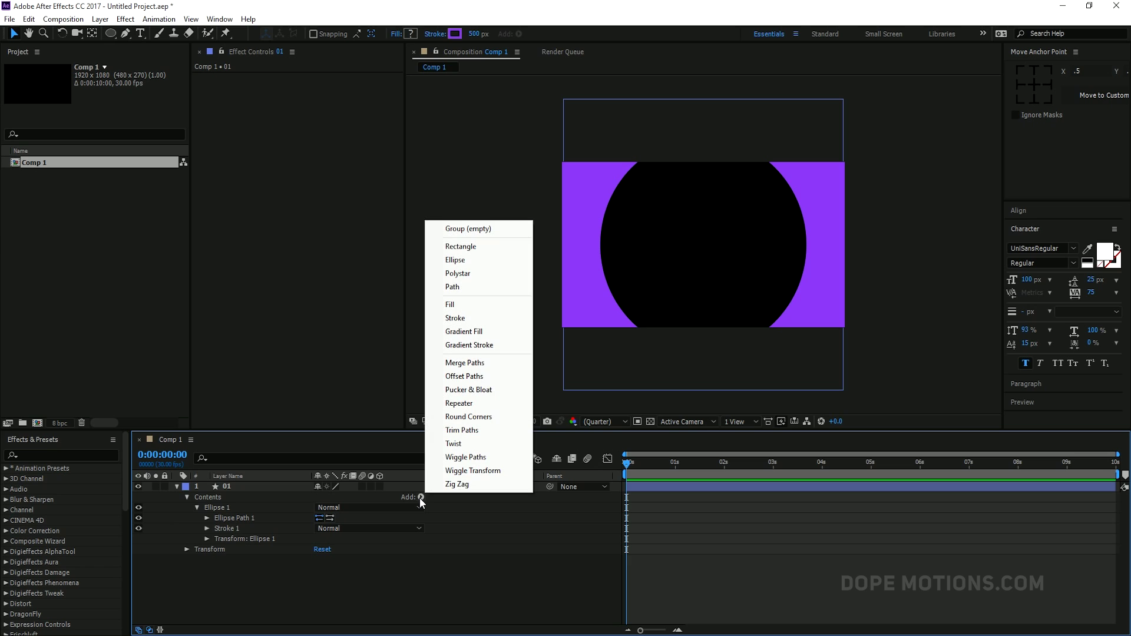
{"action": "left_click", "coordinate": [462, 430]}
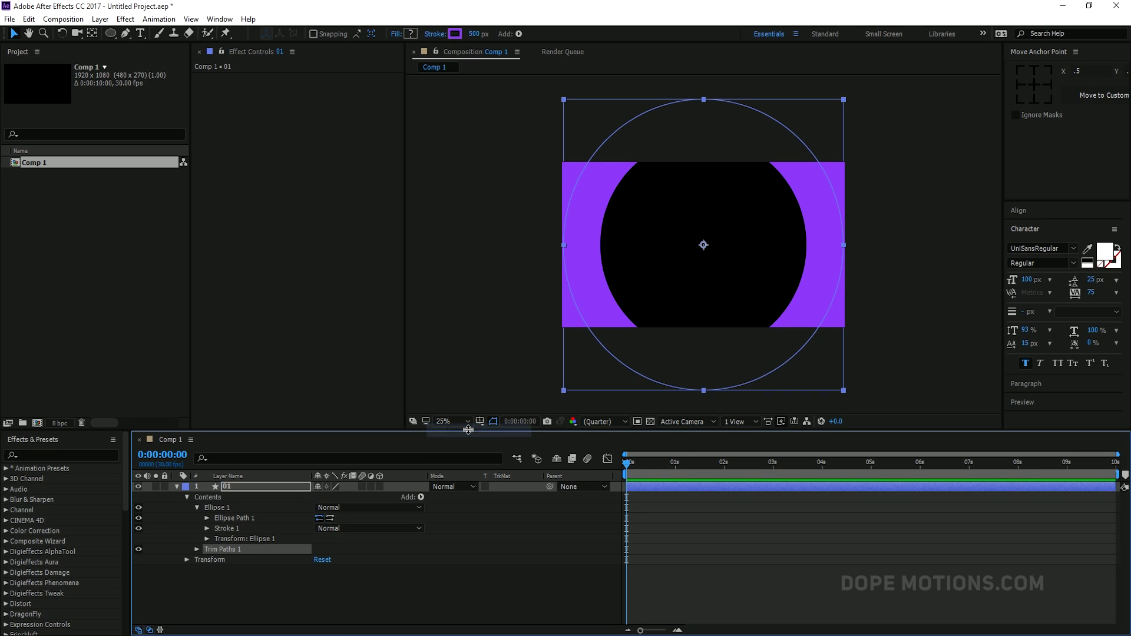
{"action": "left_click", "coordinate": [196, 550]}
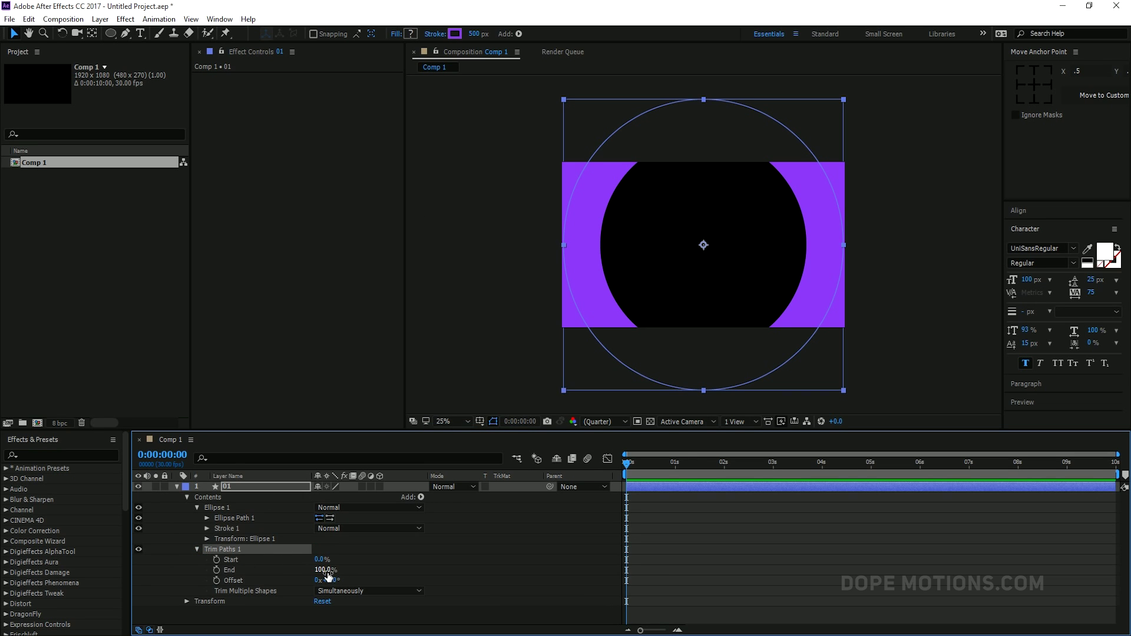
{"action": "mouse_move", "coordinate": [323, 571]}
{"action": "left_mouse_down"}
{"action": "mouse_move", "coordinate": [277, 571]}
{"action": "mouse_move", "coordinate": [323, 571]}
{"action": "mouse_move", "coordinate": [307, 571]}
{"action": "left_mouse_up"}
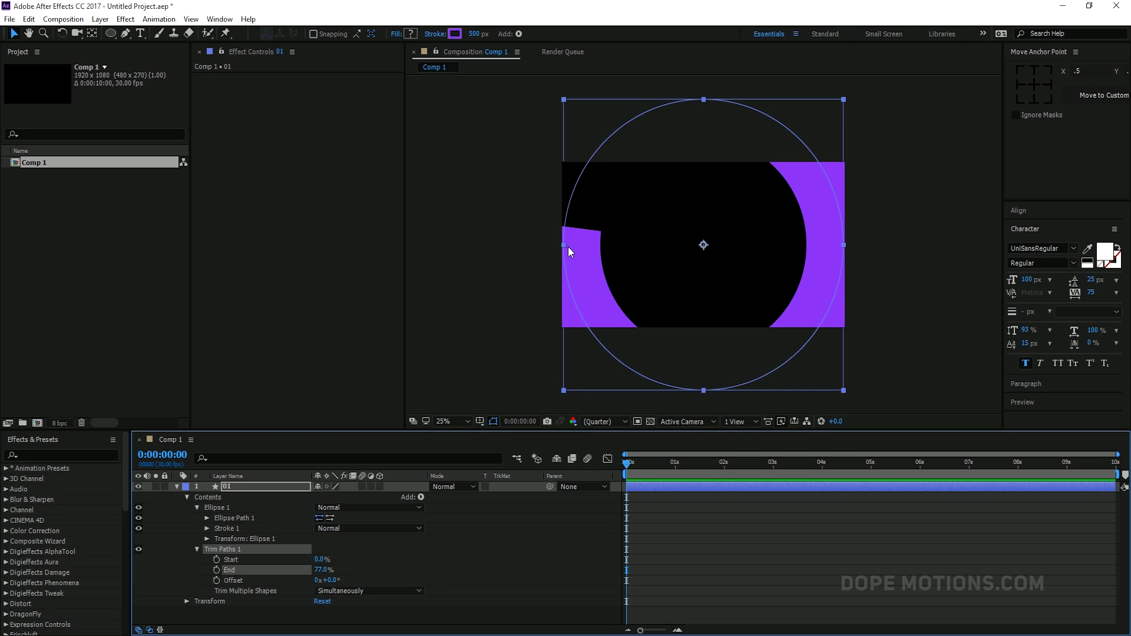
Step: Change the ellipse stroke's line cap to Round Cap
{"action": "left_click", "coordinate": [207, 528]}
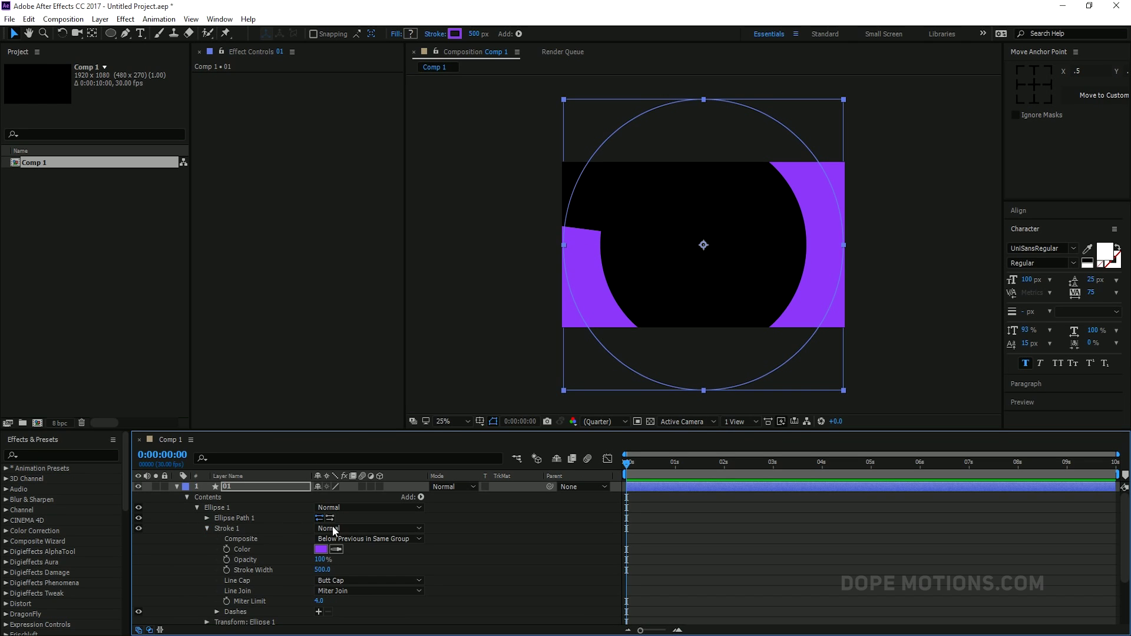
{"action": "left_click", "coordinate": [344, 582]}
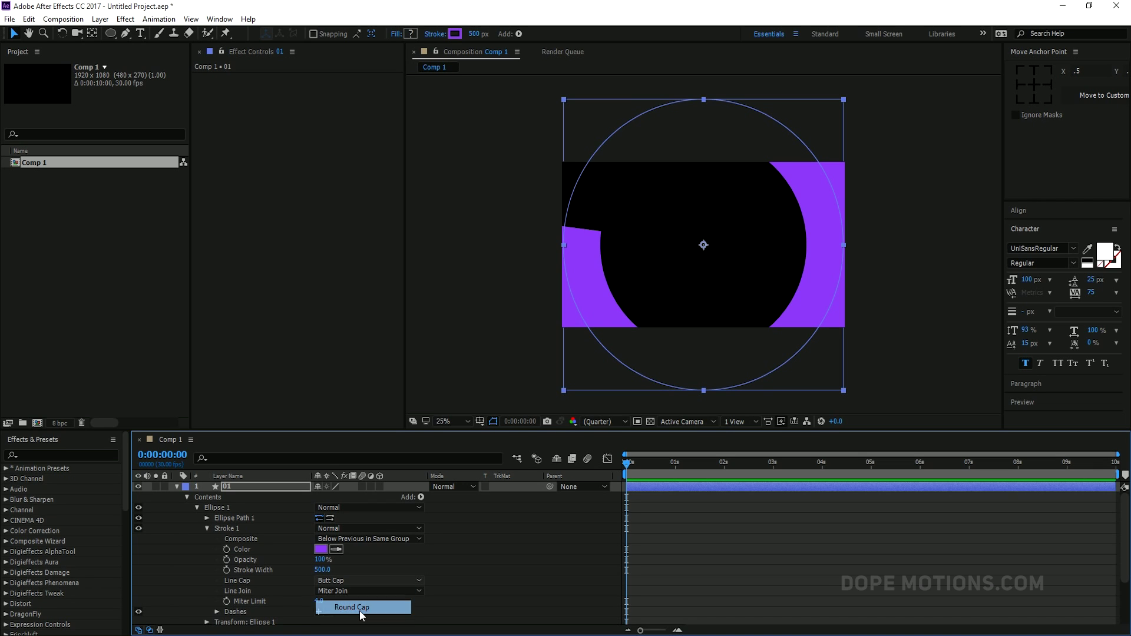
{"action": "left_click", "coordinate": [354, 607]}
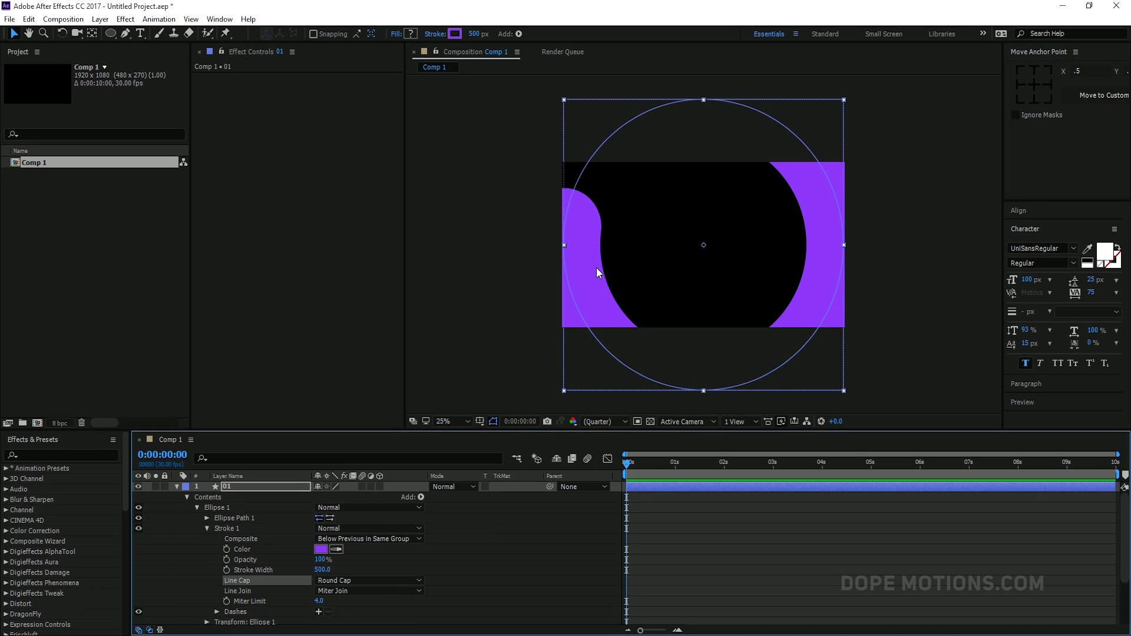
{"action": "left_click", "coordinate": [206, 528]}
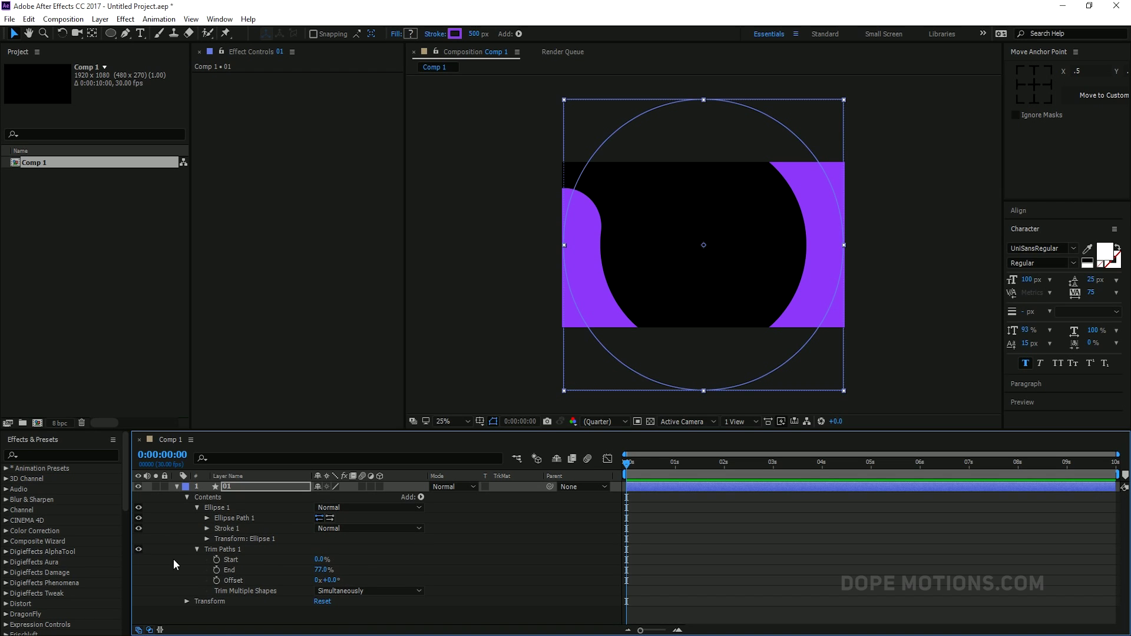
Step: Set the Trim Paths End to 0% at 0:00:00:10 and start keyframing it there
{"action": "key", "text": "equal"}
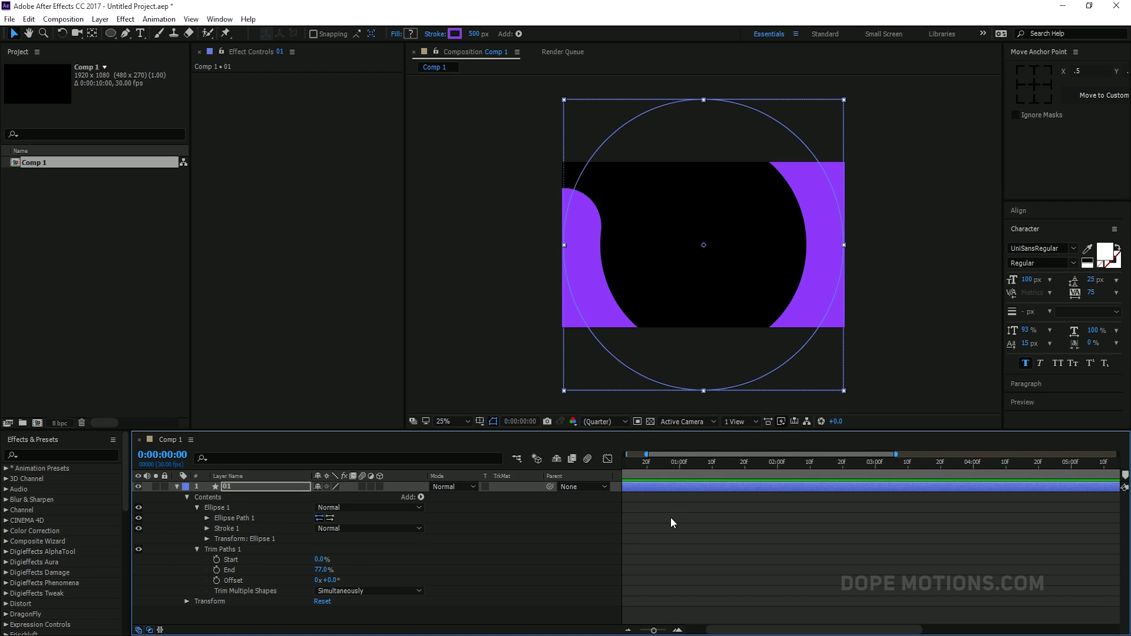
{"action": "key", "text": "equal"}
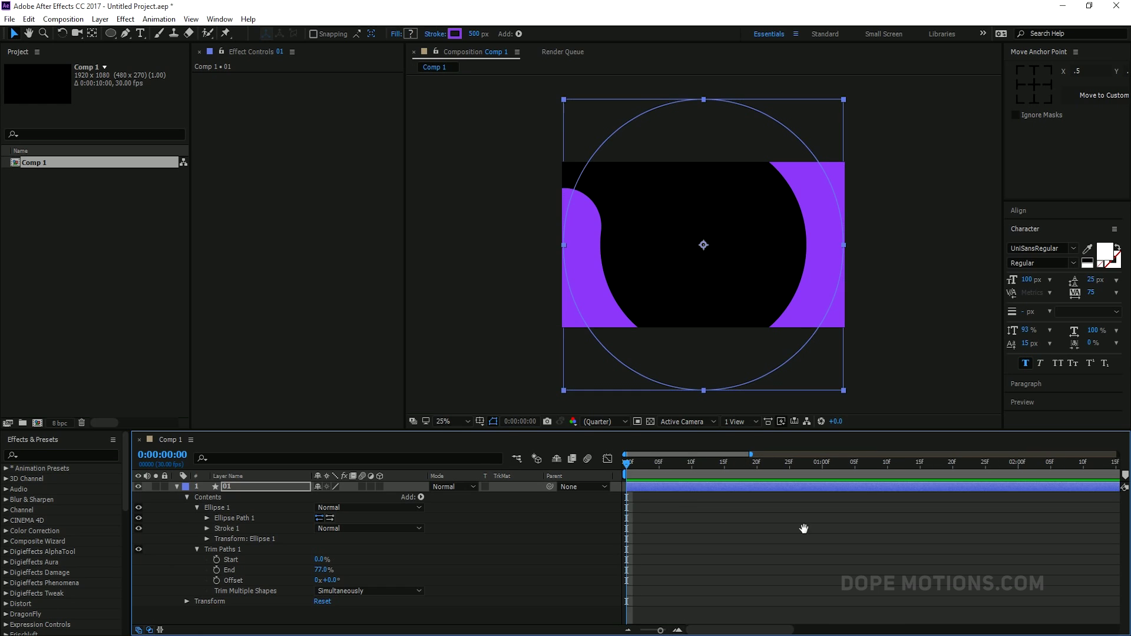
{"action": "left_click_drag", "start_coordinate": [683, 467], "coordinate": [692, 469]}
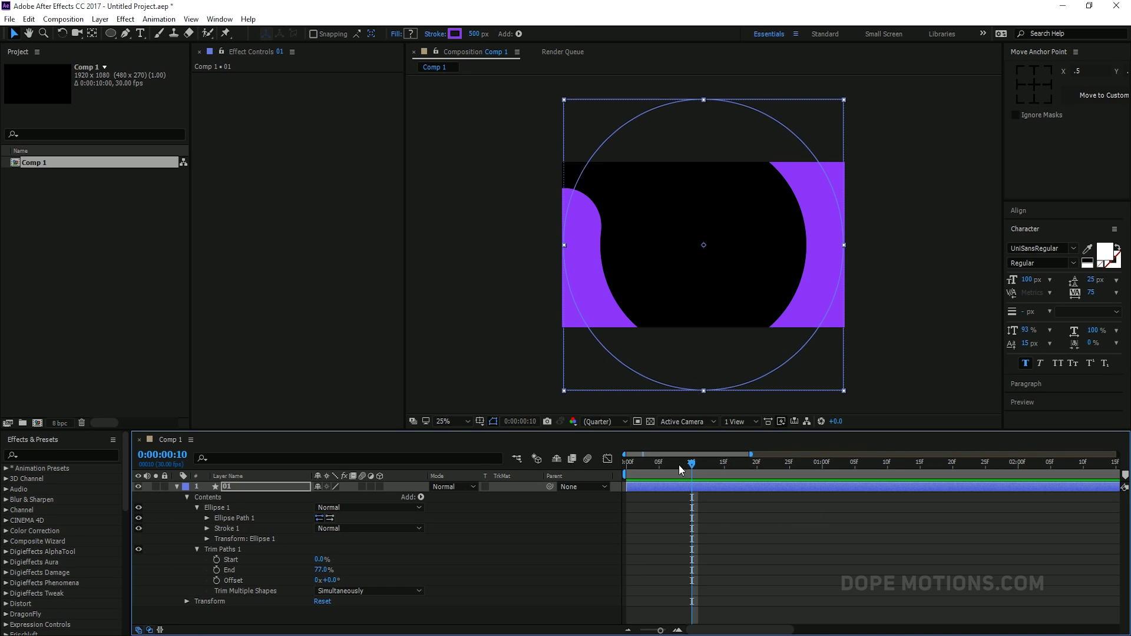
{"action": "left_click_drag", "start_coordinate": [321, 570], "coordinate": [231, 571]}
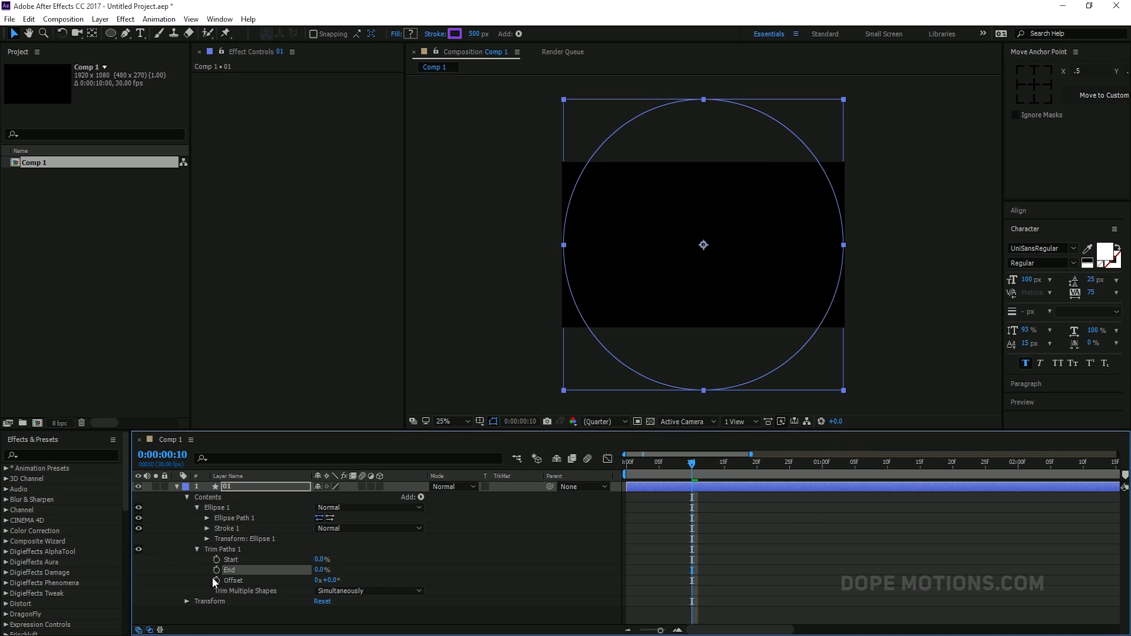
{"action": "left_click", "coordinate": [217, 570]}
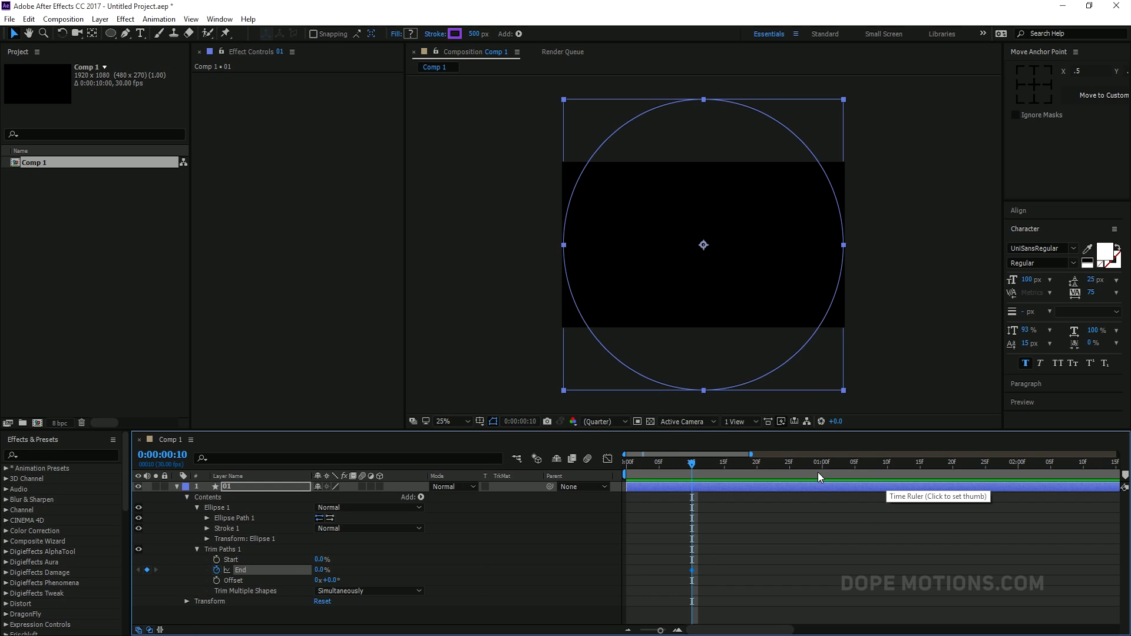
Step: Keyframe the Trim Paths End at 100% at 0:00:01:20 and preview the animation
{"action": "left_click", "coordinate": [952, 464]}
{"action": "left_click_drag", "start_coordinate": [319, 573], "coordinate": [410, 571]}
{"action": "key", "text": "space"}
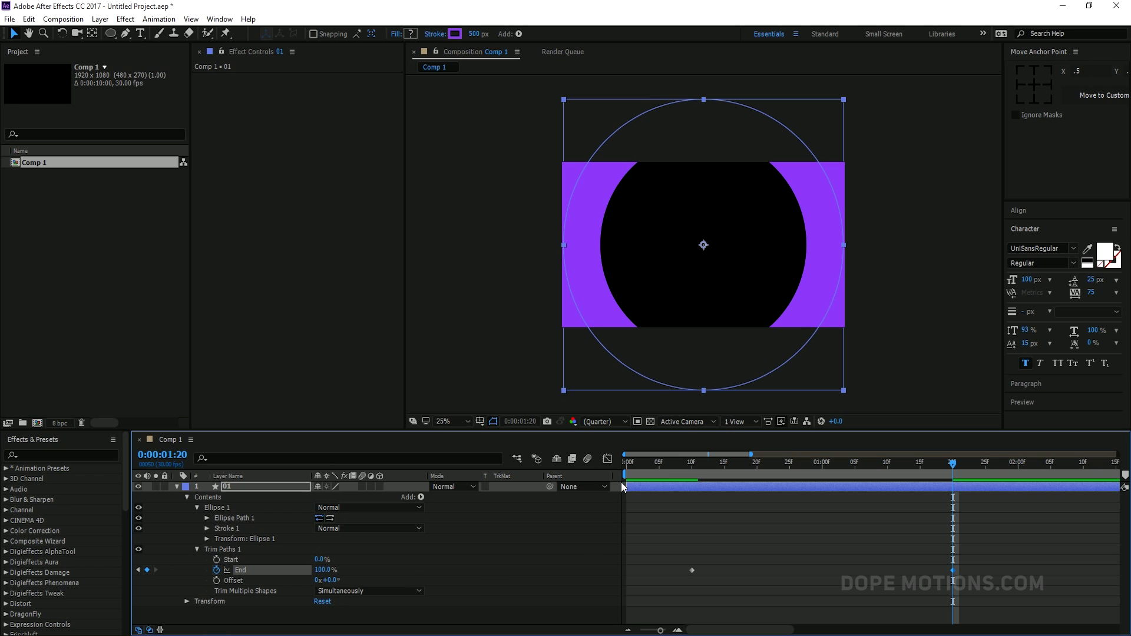
Step: Animate layer 01's Scale from 0% at 0:00:00:10 to 100% at 0:00:01:20
{"action": "left_click_drag", "start_coordinate": [892, 479], "coordinate": [693, 489]}
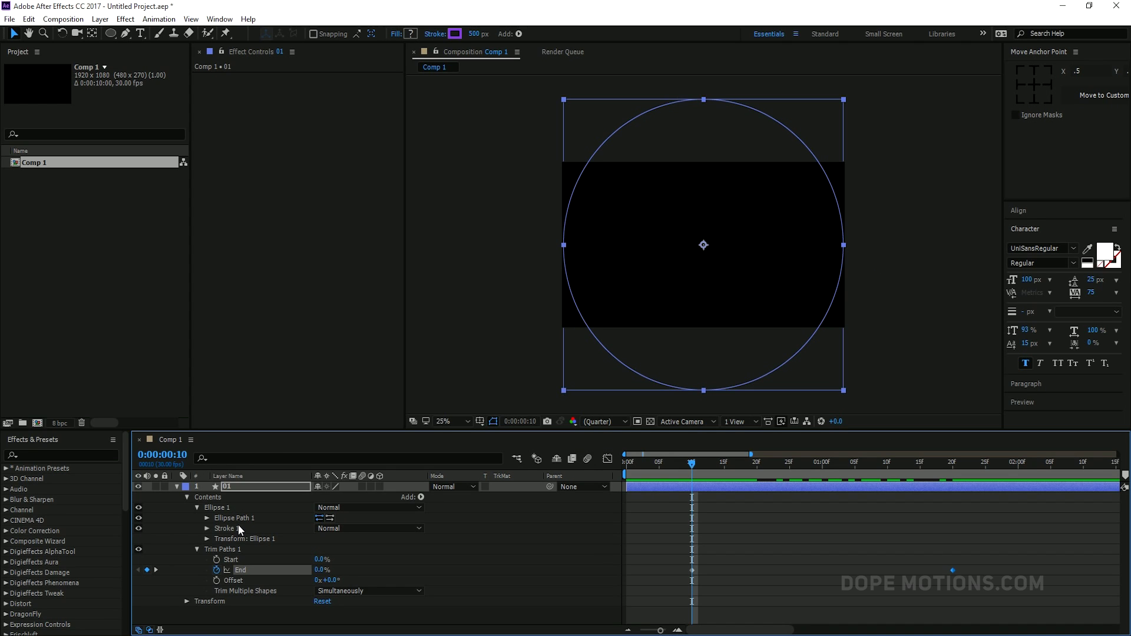
{"action": "left_click", "coordinate": [231, 489]}
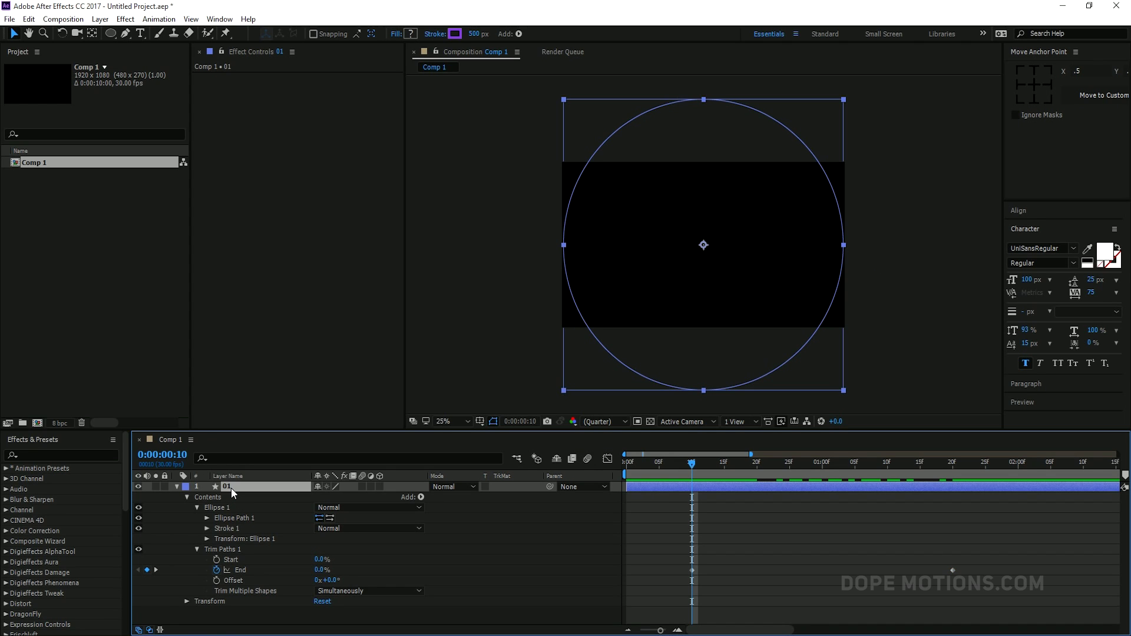
{"action": "key", "text": "s"}
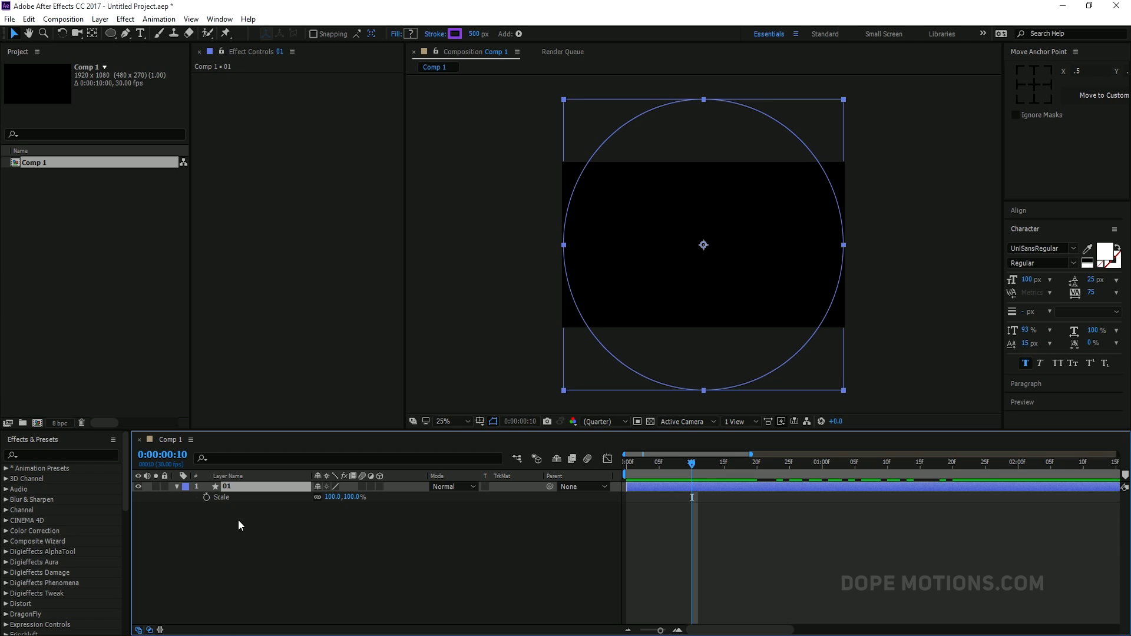
{"action": "left_click", "coordinate": [206, 497]}
{"action": "left_click_drag", "start_coordinate": [693, 500], "coordinate": [951, 499]}
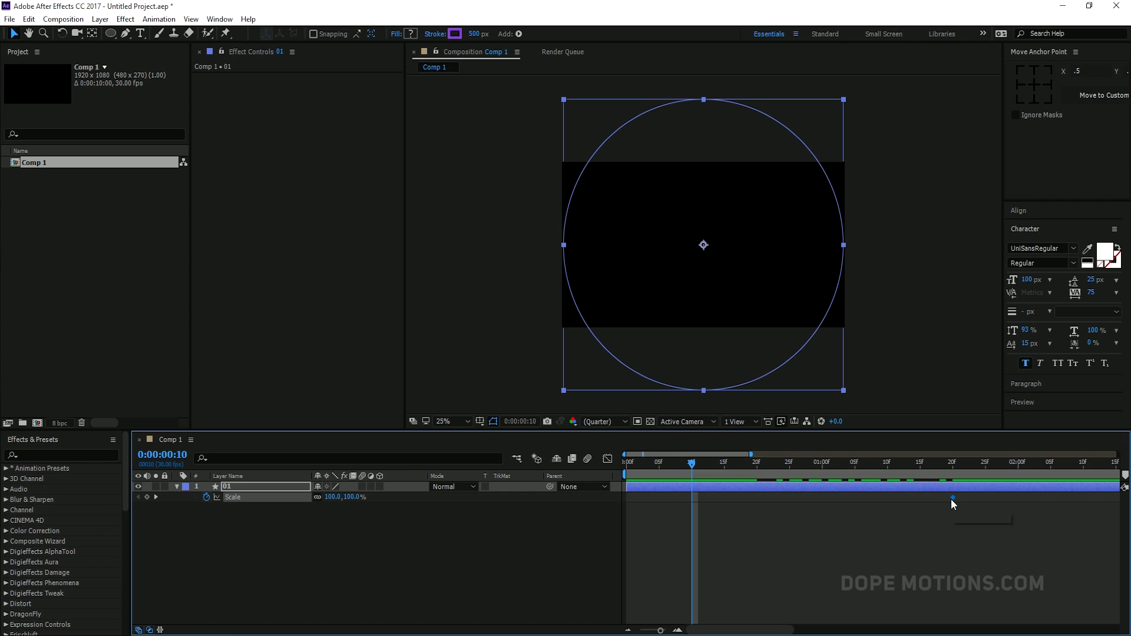
{"action": "left_click", "coordinate": [351, 498]}
{"action": "type", "text": "0"}
{"action": "key", "text": "Return"}
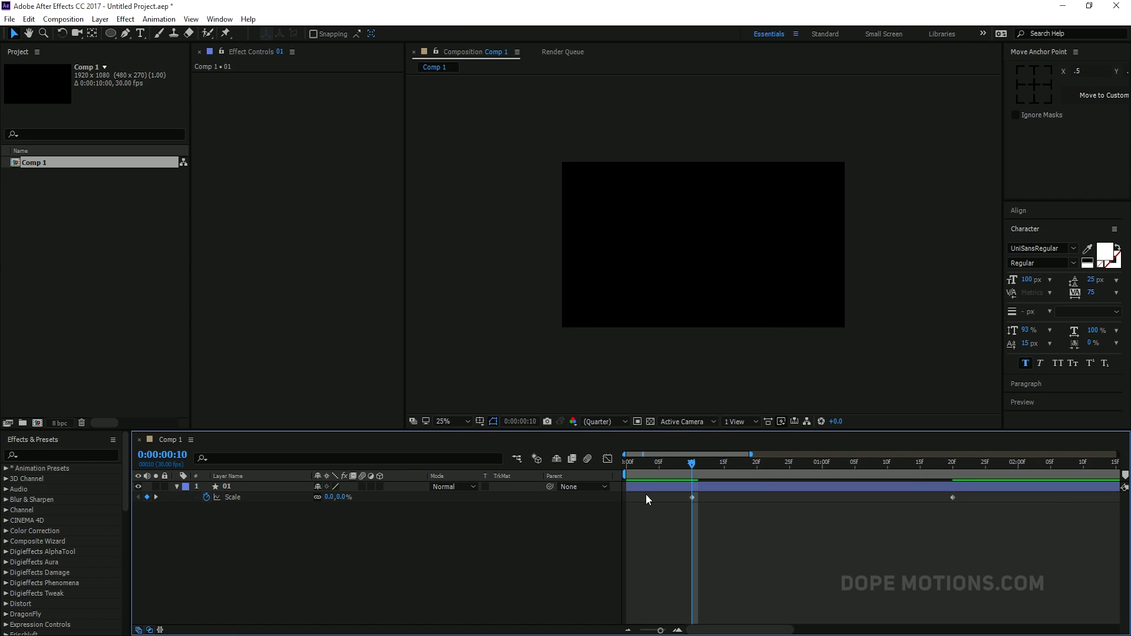
Step: Show only layer 01's keyframed properties and scrub through the ring animation up to 0:00:01:20
{"action": "key", "text": "u"}
{"action": "left_click_drag", "start_coordinate": [694, 469], "coordinate": [784, 489]}
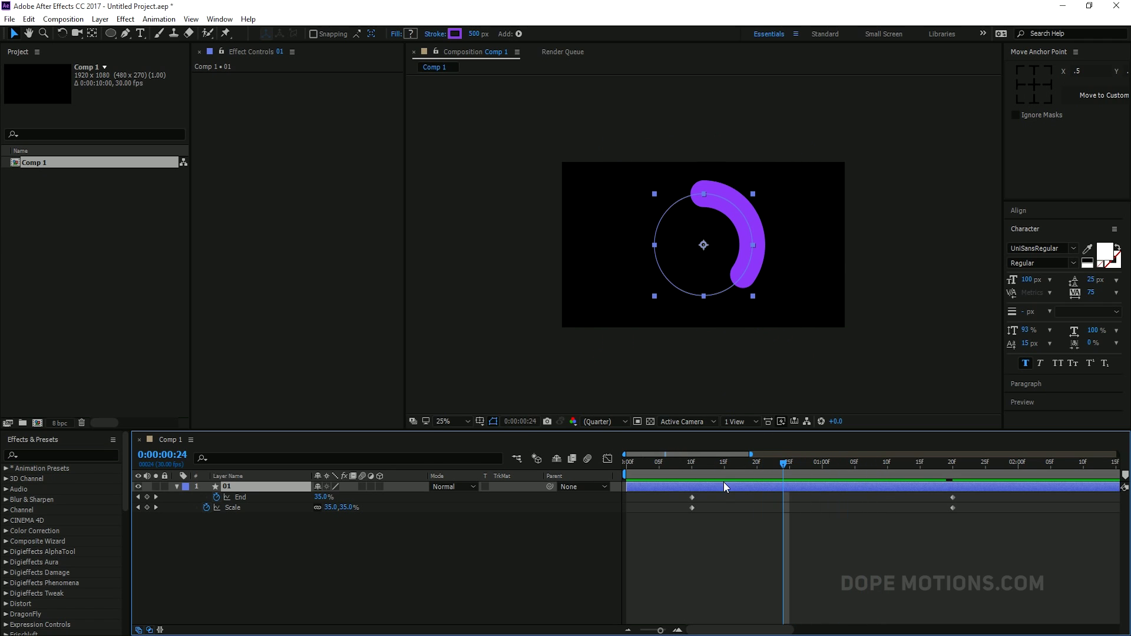
{"action": "left_click_drag", "start_coordinate": [784, 465], "coordinate": [953, 465]}
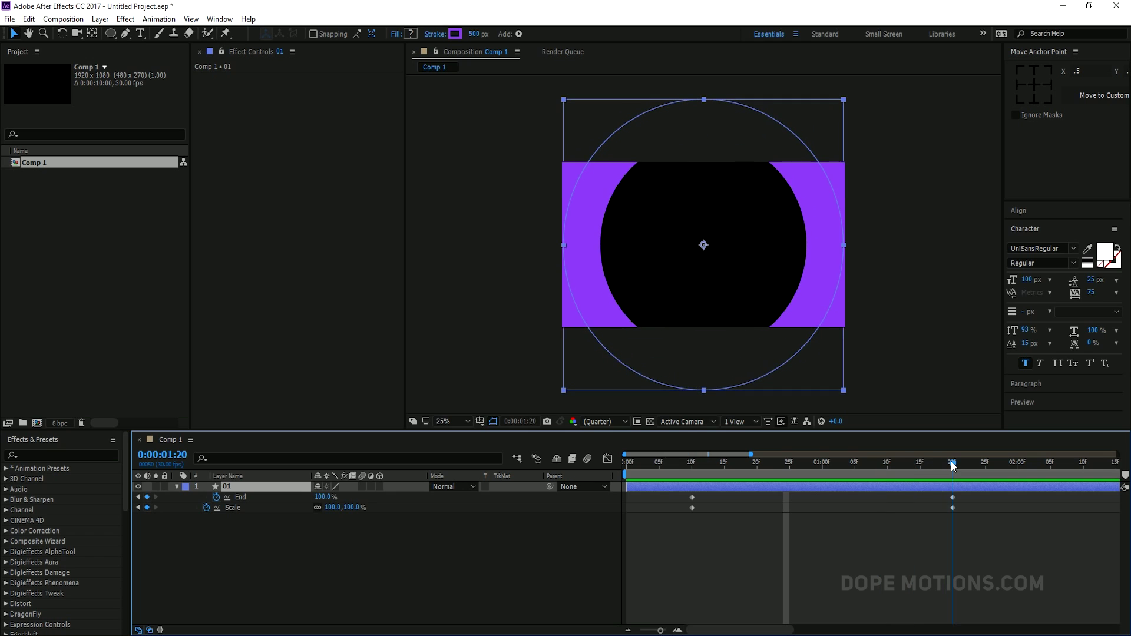
Step: Start keyframing layer 01's Stroke Width at 500 at 0:00:01:20
{"action": "left_click", "coordinate": [176, 487]}
{"action": "left_click", "coordinate": [177, 488]}
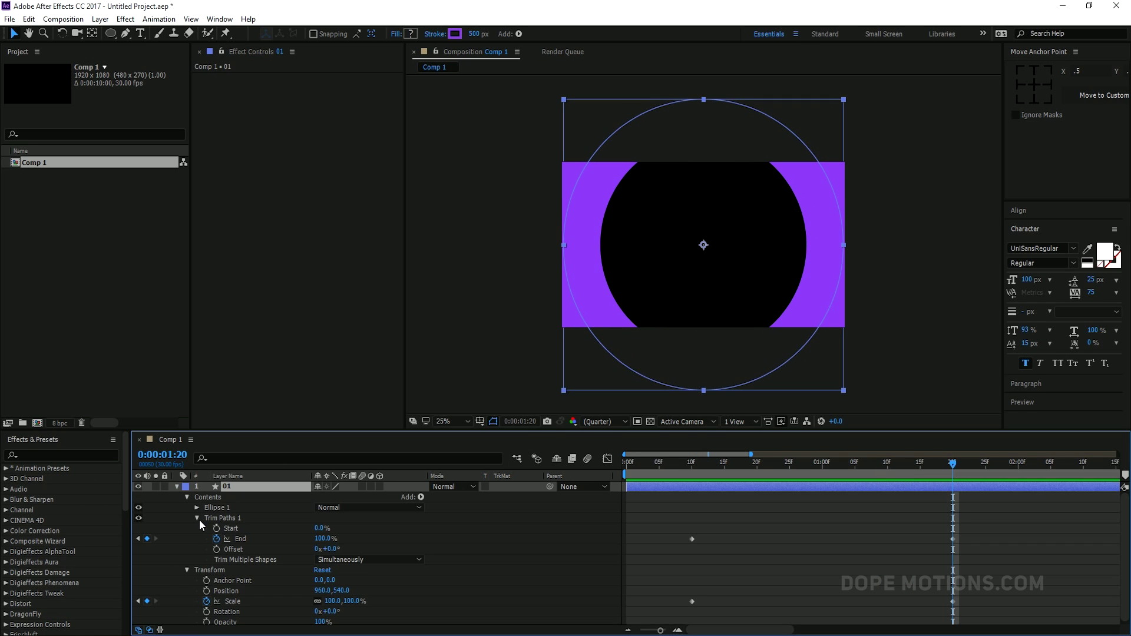
{"action": "left_click", "coordinate": [197, 519]}
{"action": "left_click", "coordinate": [187, 527]}
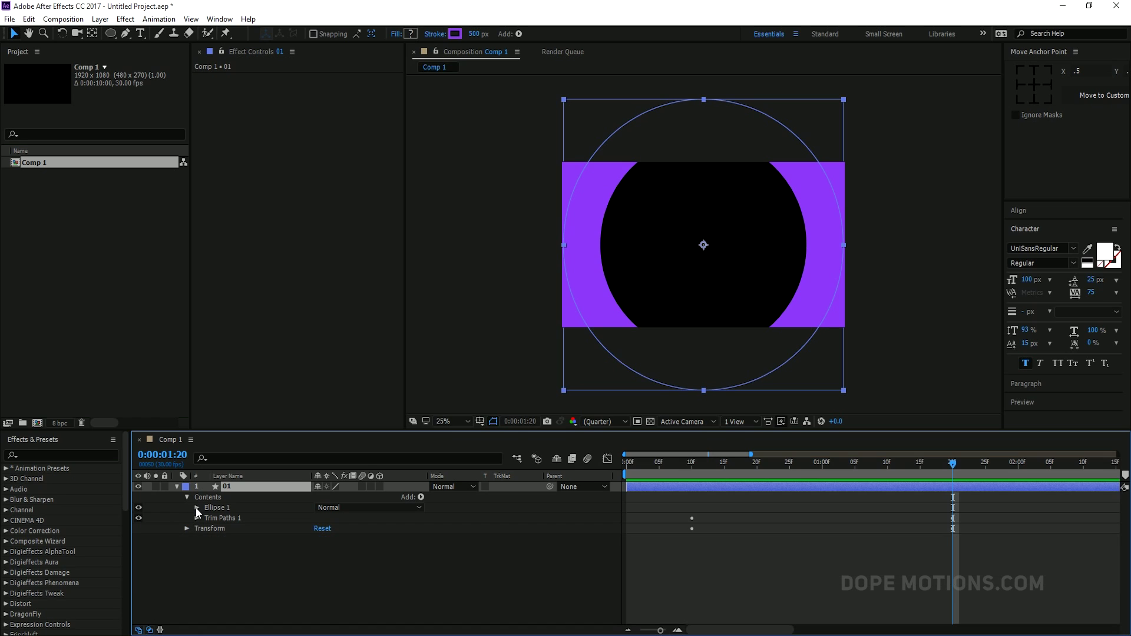
{"action": "left_click", "coordinate": [197, 509]}
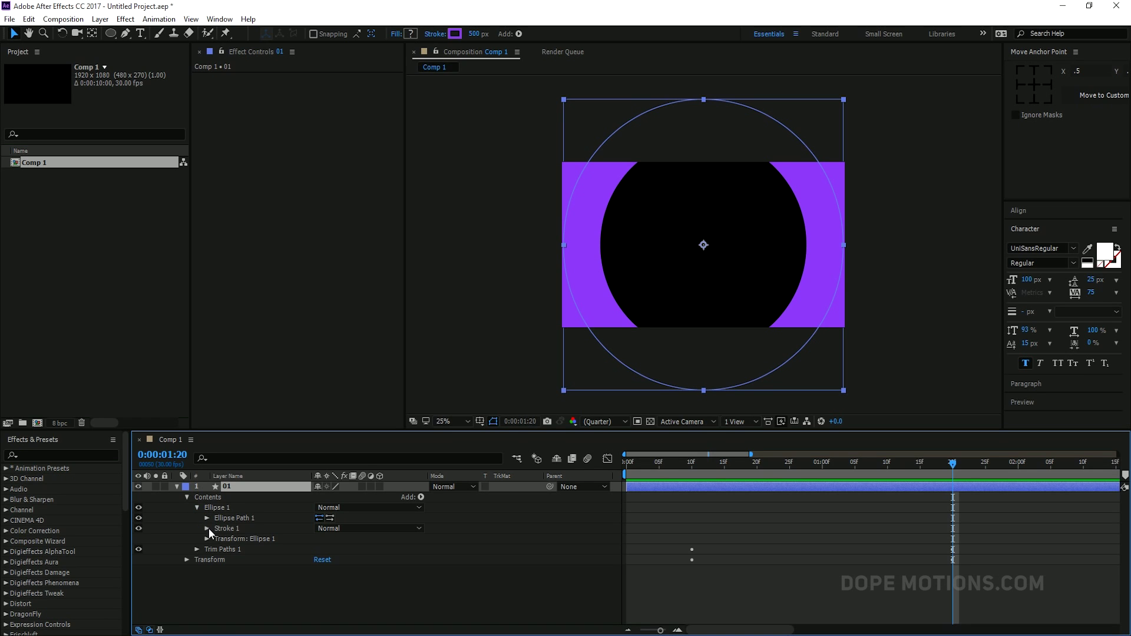
{"action": "left_click", "coordinate": [207, 528]}
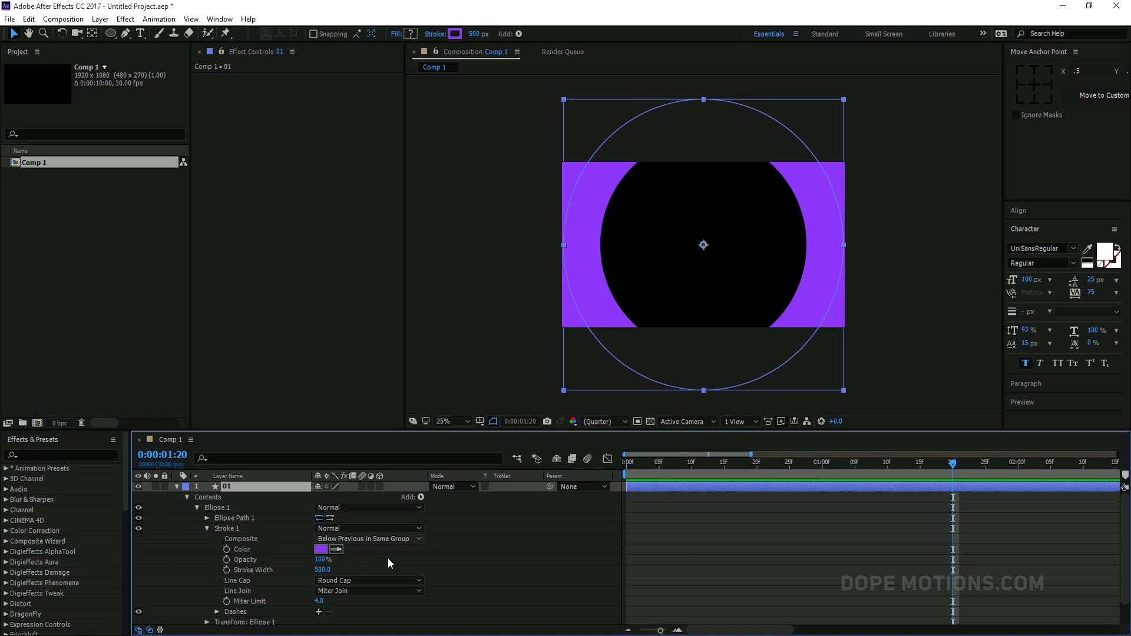
{"action": "left_click", "coordinate": [225, 569]}
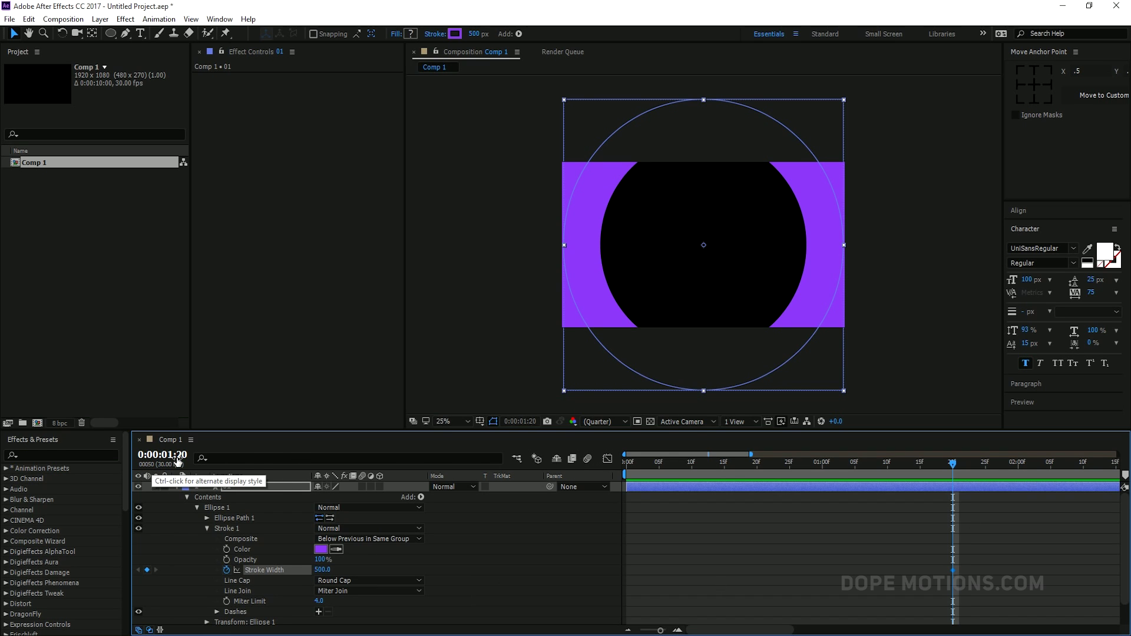
Step: Keyframe layer 01's Stroke Width at 80 at 0:00:00:10 and scrub forward to check the thinner start
{"action": "left_click", "coordinate": [691, 464]}
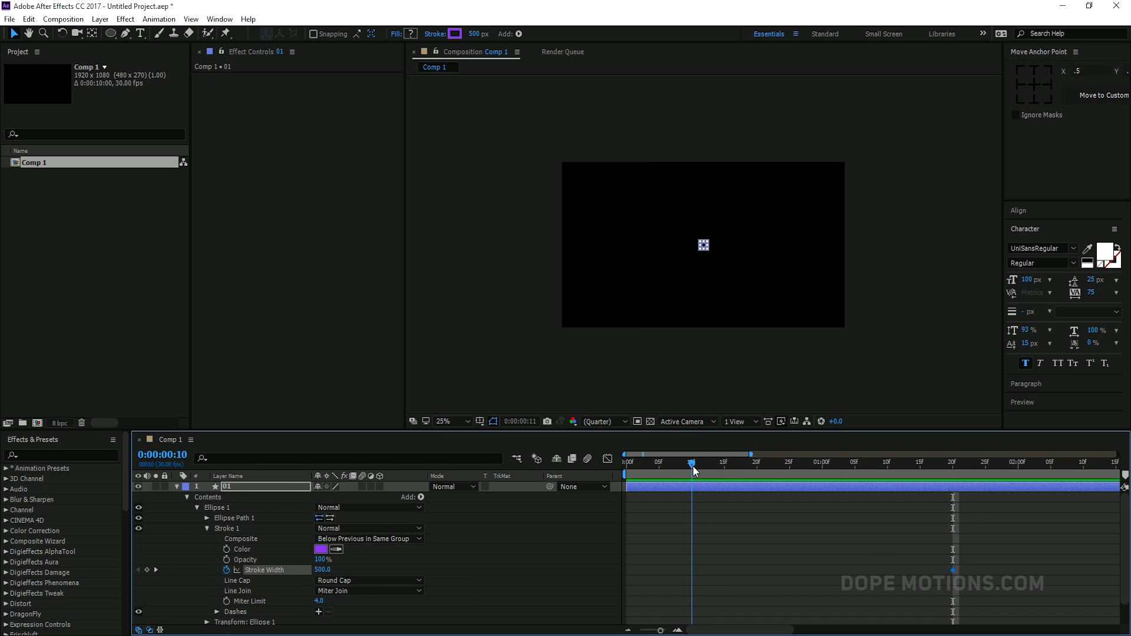
{"action": "left_click", "coordinate": [322, 570]}
{"action": "type", "text": "80"}
{"action": "key", "text": "Return"}
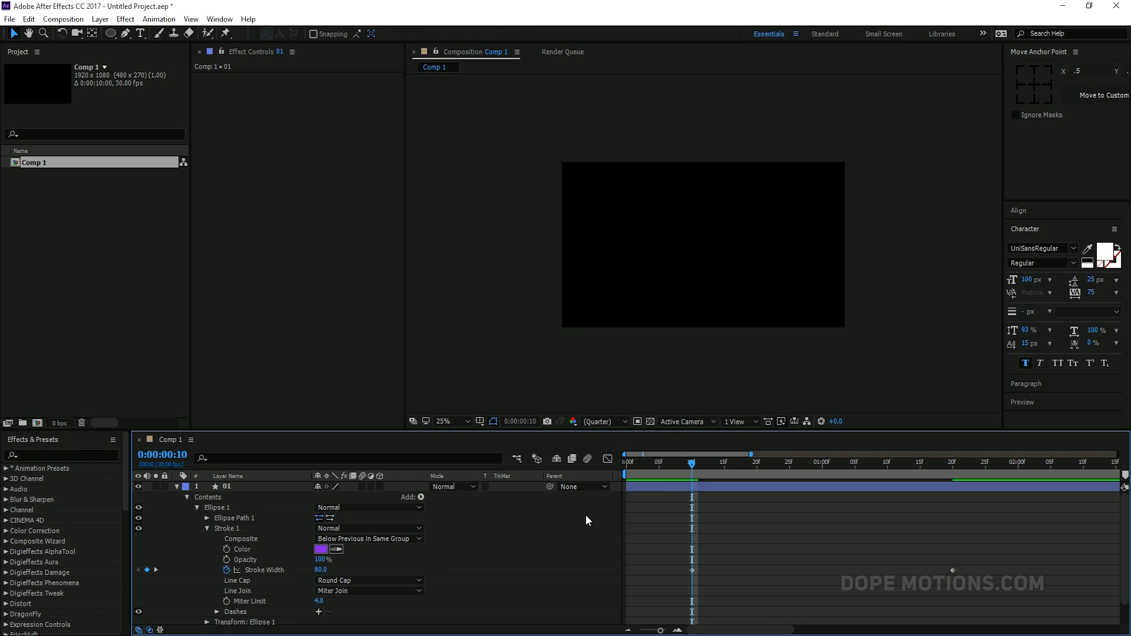
{"action": "mouse_move", "coordinate": [692, 470]}
{"action": "left_mouse_down"}
{"action": "mouse_move", "coordinate": [959, 496]}
{"action": "mouse_move", "coordinate": [757, 493]}
{"action": "left_mouse_up"}
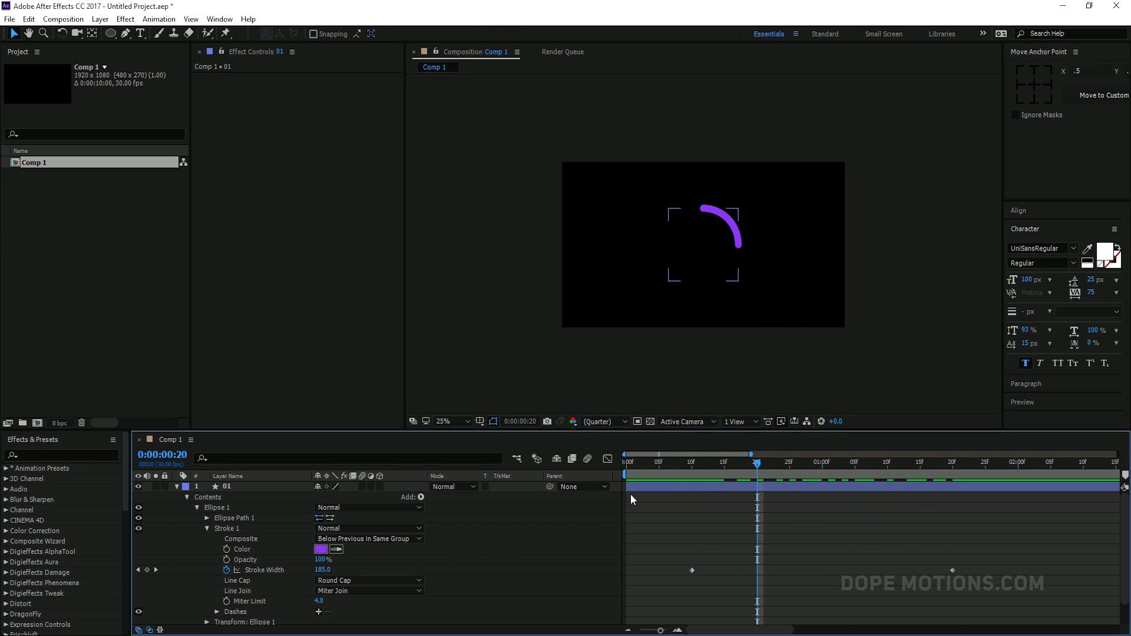
Step: Show only layer 01's keyframed properties and apply Easy Ease to all Stroke Width, End and Scale keyframes
{"action": "left_click", "coordinate": [176, 486]}
{"action": "left_click", "coordinate": [228, 486]}
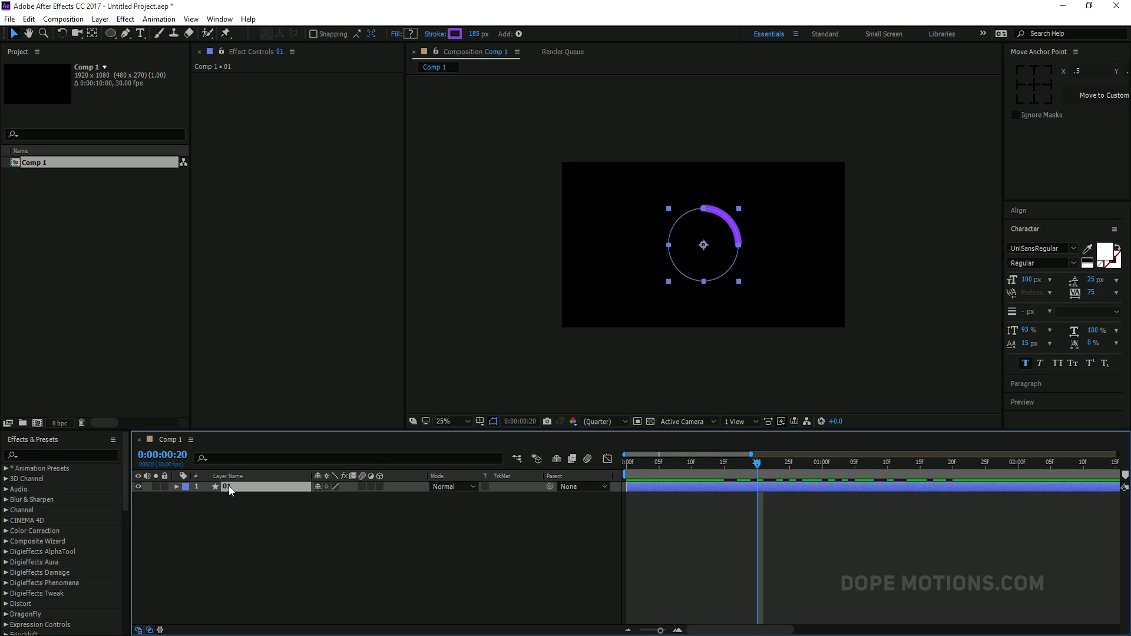
{"action": "key", "text": "u"}
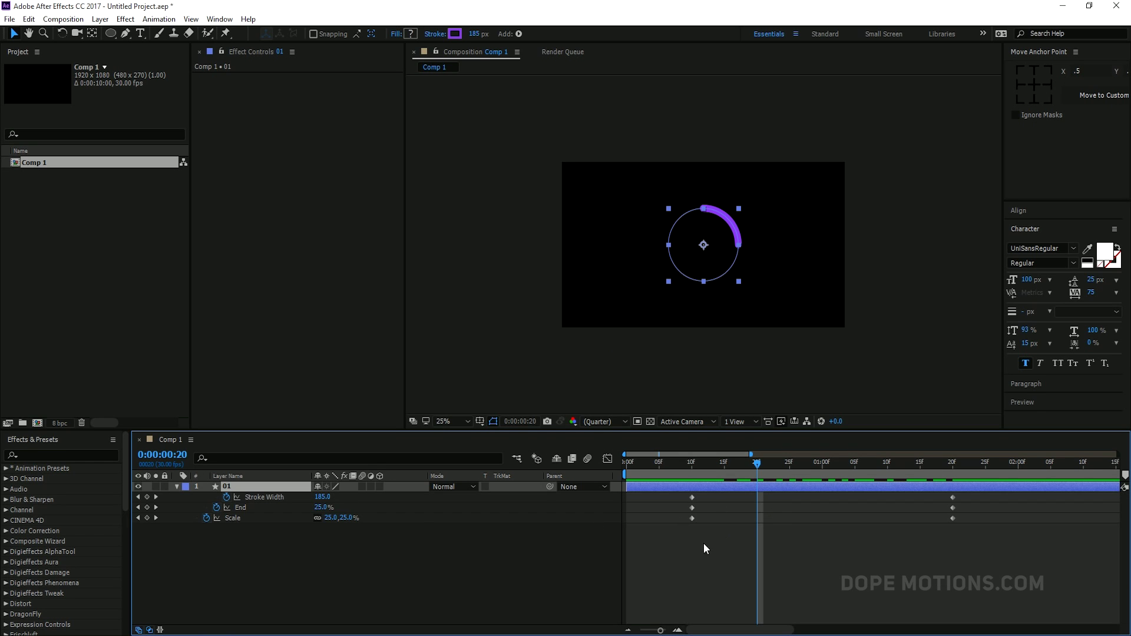
{"action": "left_click_drag", "start_coordinate": [675, 568], "coordinate": [990, 481]}
{"action": "key", "text": "F9"}
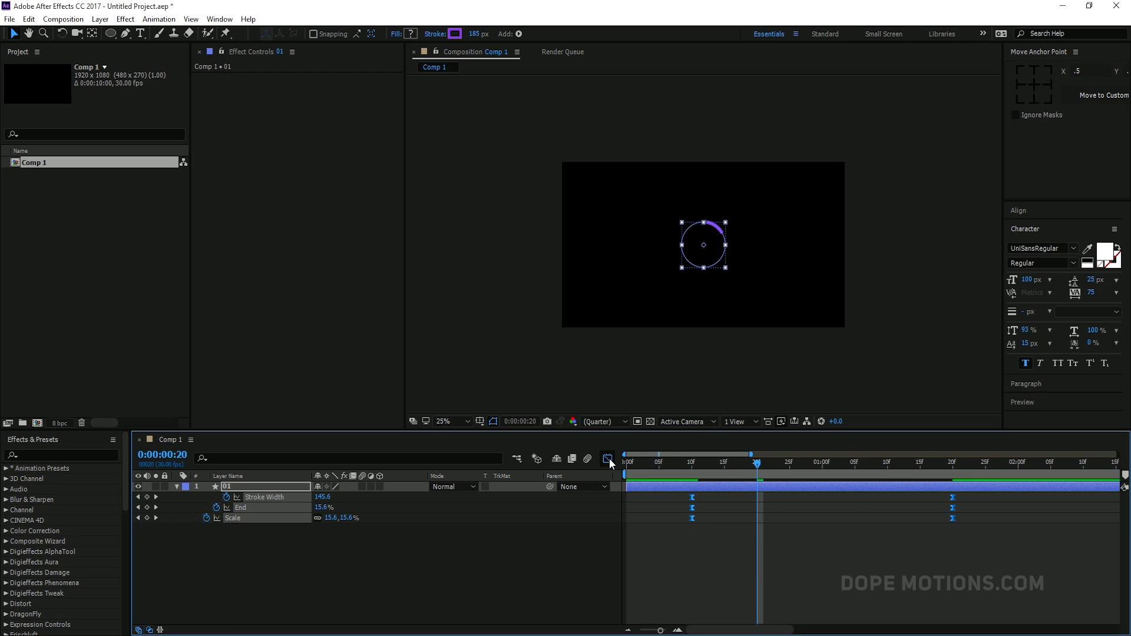
Step: Lengthen the incoming ease of the final keyframes in the speed graph so the animation starts fast and slows down
{"action": "left_click", "coordinate": [608, 459]}
{"action": "left_click_drag", "start_coordinate": [962, 608], "coordinate": [677, 584]}
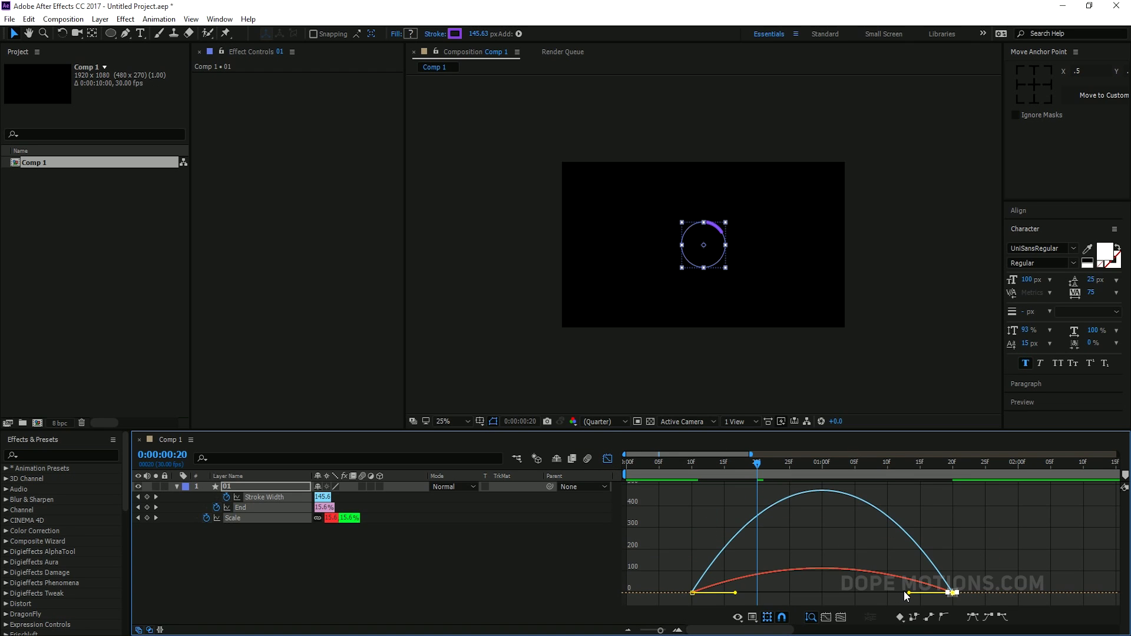
{"action": "left_click_drag", "start_coordinate": [910, 595], "coordinate": [834, 595]}
Step: End the work area at 0:00:01:26, preview the eased ring animation and scrub through it
{"action": "mouse_move", "coordinate": [756, 463]}
{"action": "left_mouse_down"}
{"action": "mouse_move", "coordinate": [741, 464]}
{"action": "mouse_move", "coordinate": [990, 478]}
{"action": "left_mouse_up"}
{"action": "key", "text": "n"}
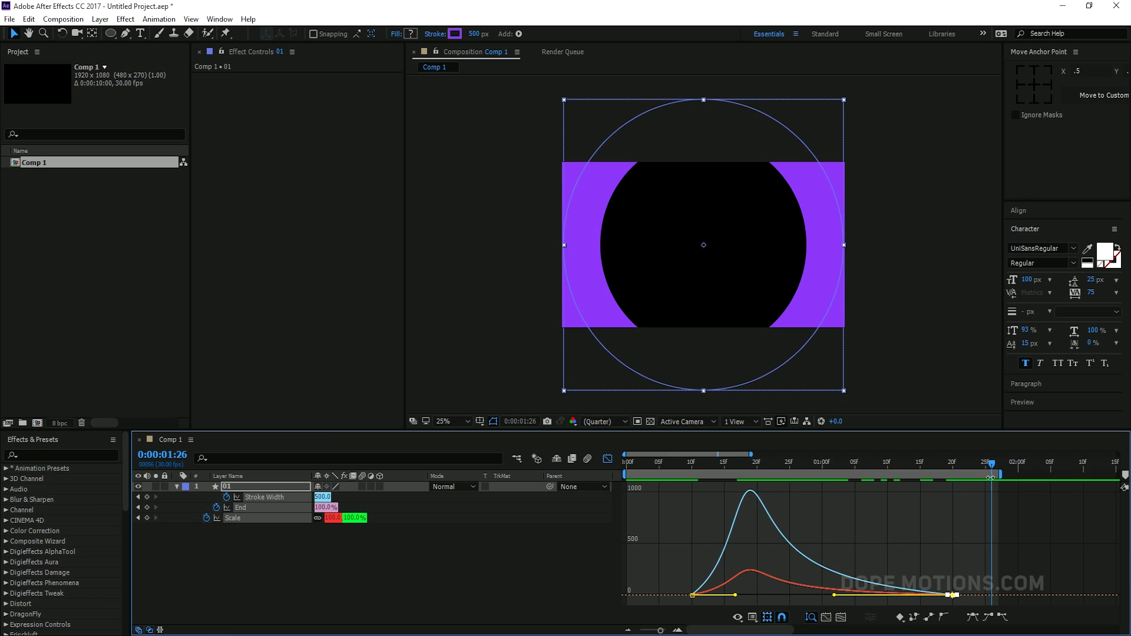
{"action": "key", "text": "space"}
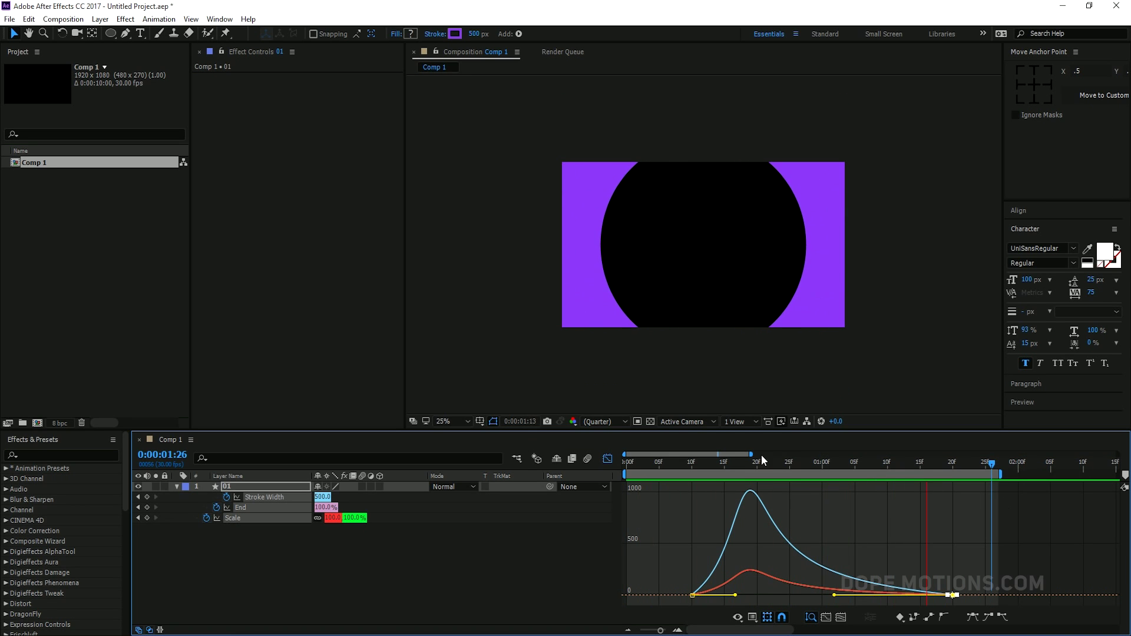
{"action": "left_click_drag", "start_coordinate": [747, 462], "coordinate": [952, 465]}
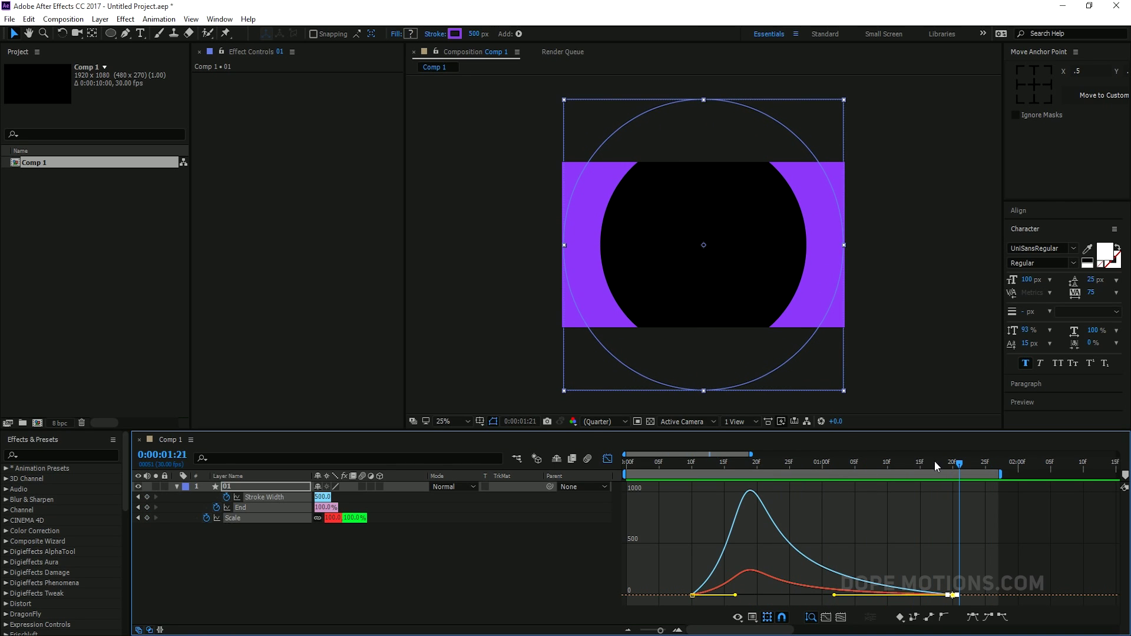
Step: Collapse layer 01, return from the graph to the layer view and duplicate the layer
{"action": "left_click", "coordinate": [177, 487]}
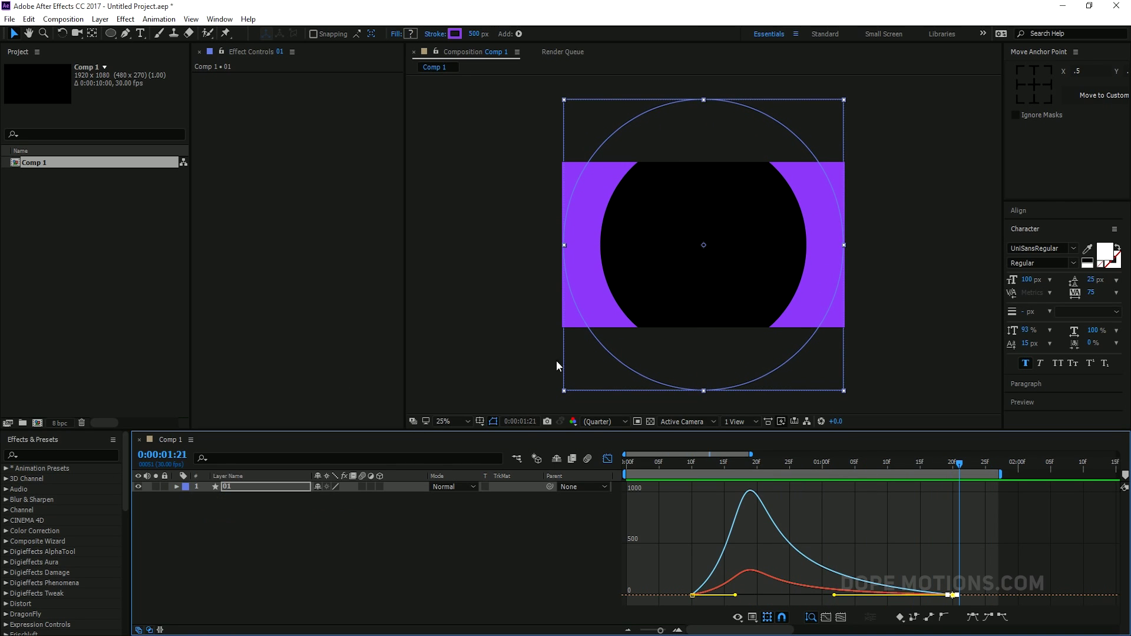
{"action": "left_click", "coordinate": [433, 537]}
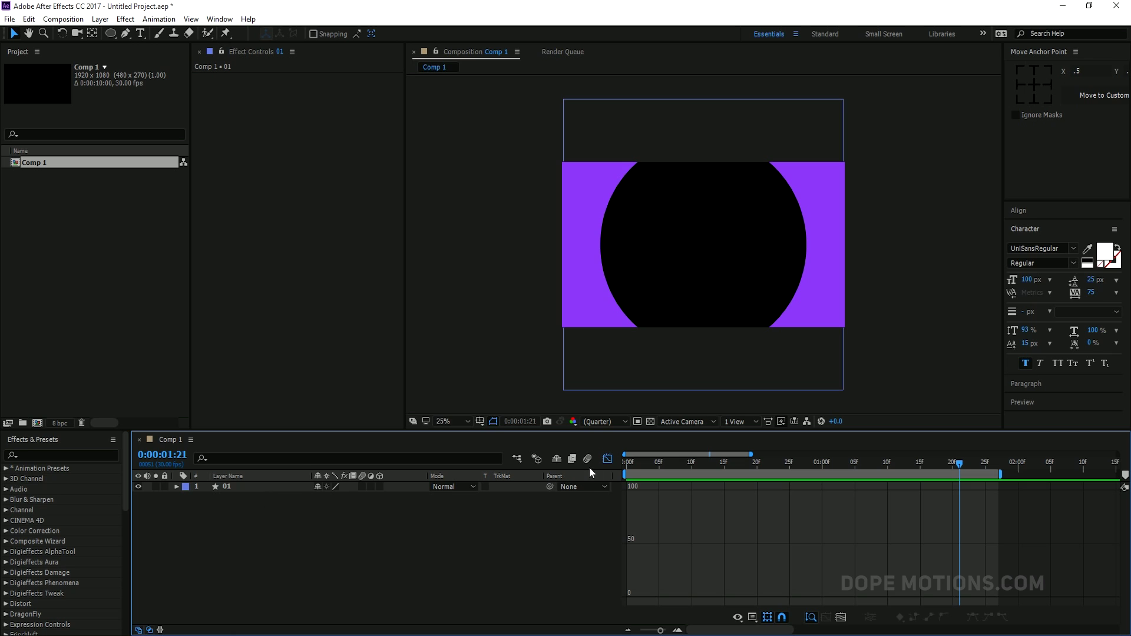
{"action": "left_click", "coordinate": [607, 459]}
{"action": "left_click", "coordinate": [232, 487]}
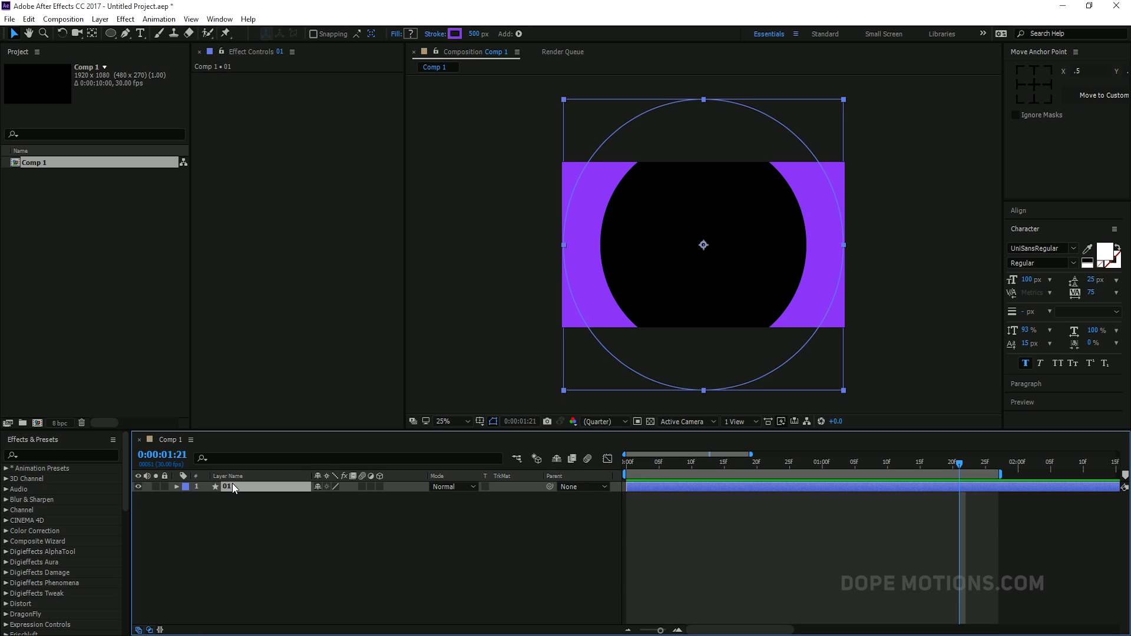
{"action": "key", "text": "ctrl+d"}
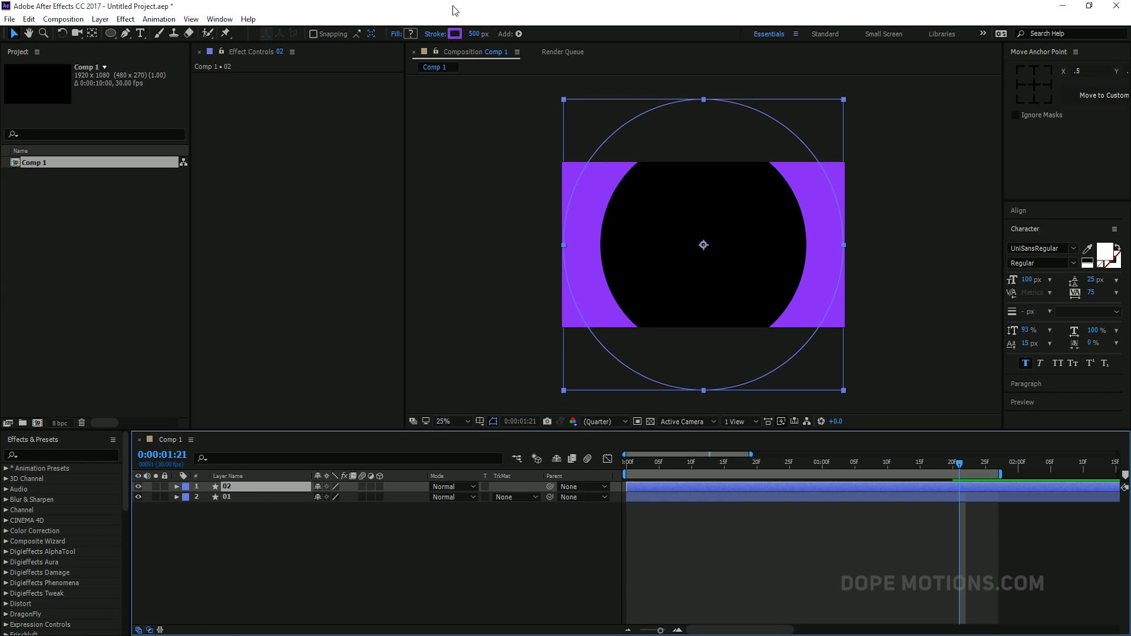
Step: Change the stroke color of layer 02 to a saturated orange-yellow
{"action": "left_click", "coordinate": [455, 34]}
{"action": "left_click_drag", "start_coordinate": [594, 363], "coordinate": [590, 384]}
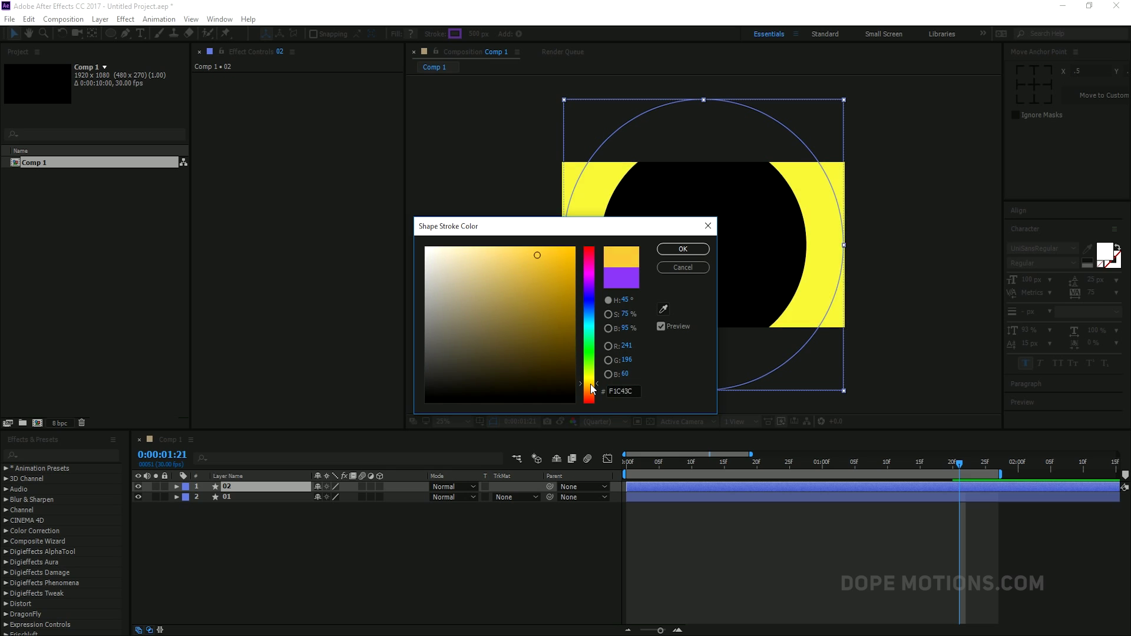
{"action": "left_click", "coordinate": [552, 255]}
{"action": "left_click", "coordinate": [683, 248]}
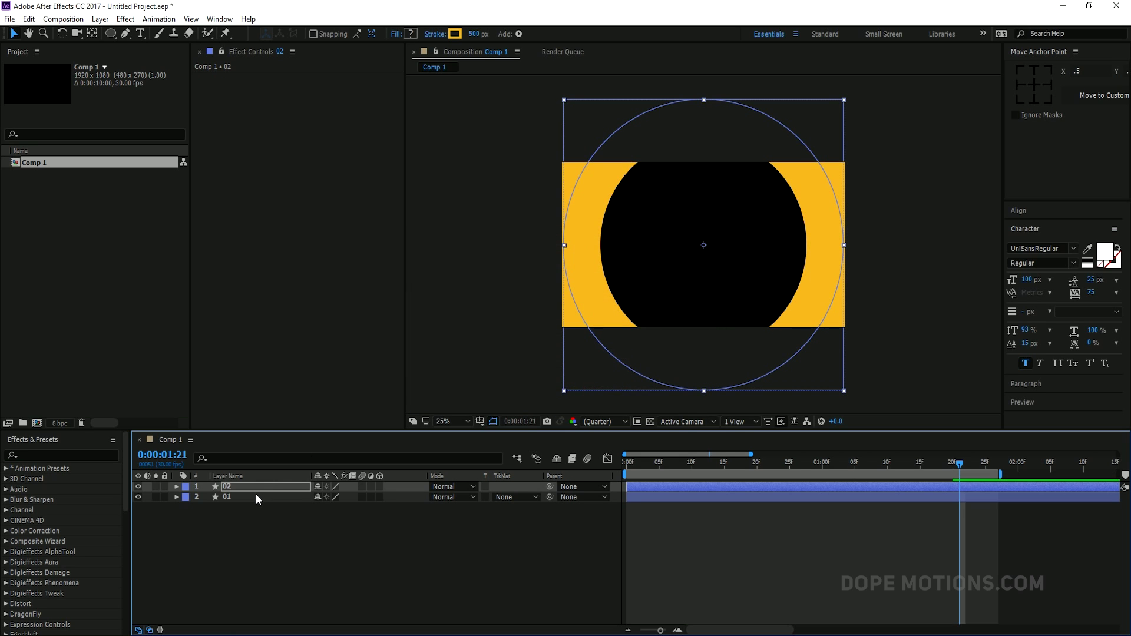
Step: Change the stroke color of layer 01 to red F13C49
{"action": "left_click", "coordinate": [255, 497]}
{"action": "left_click", "coordinate": [455, 34]}
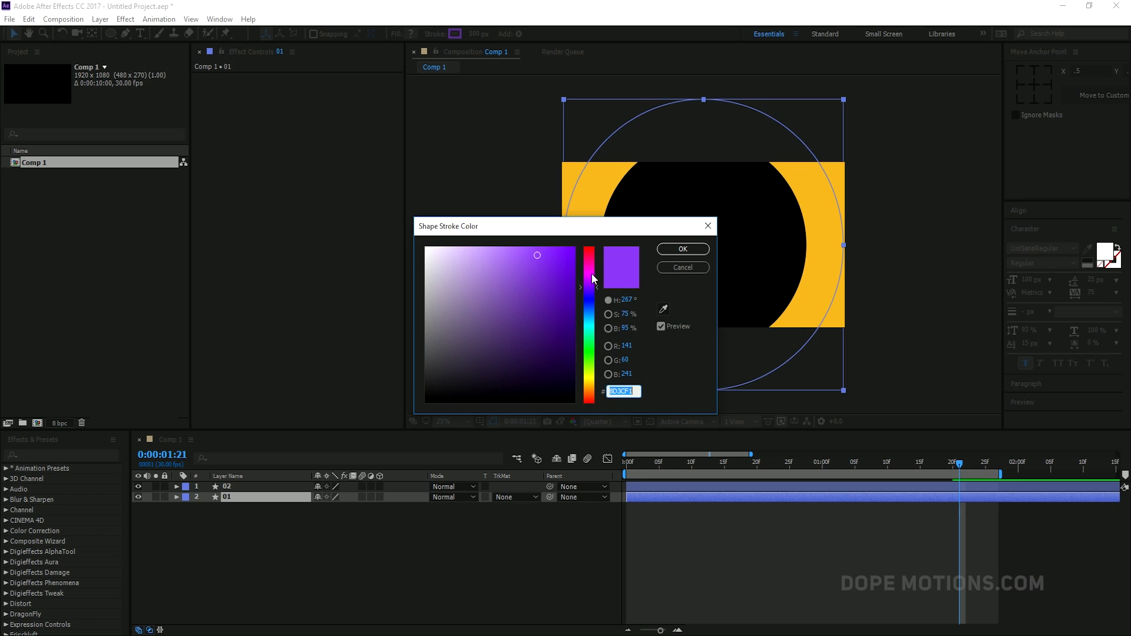
{"action": "left_click", "coordinate": [591, 249]}
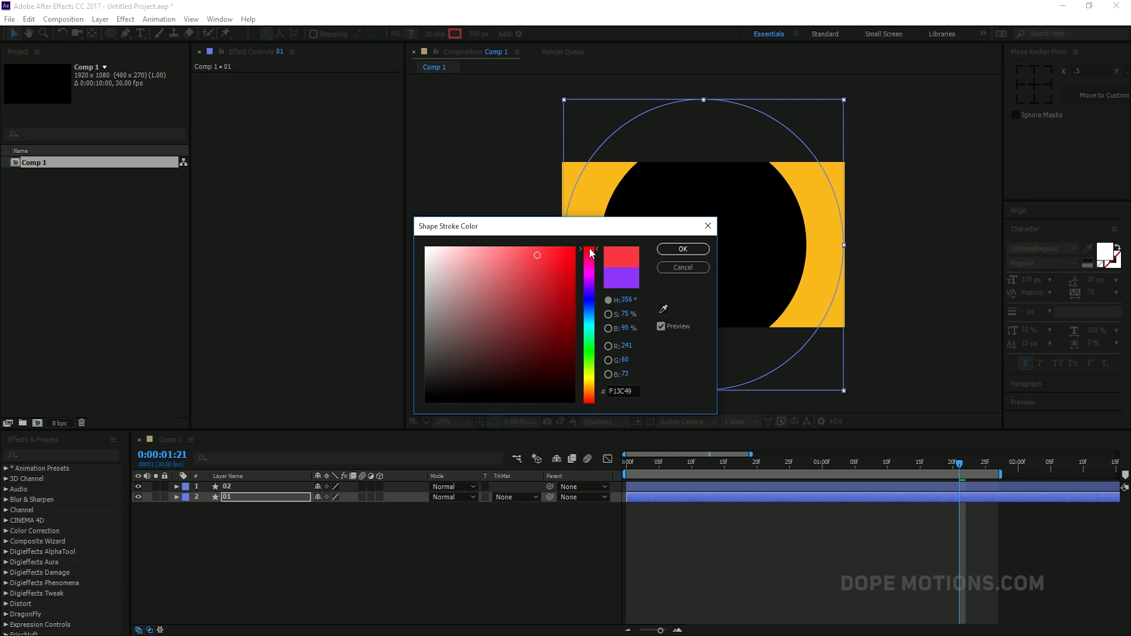
{"action": "left_click", "coordinate": [684, 249]}
Step: Reduce layer 02's Ellipse Path size to 903 by 903 so it sits inside the red ring
{"action": "left_click", "coordinate": [241, 488]}
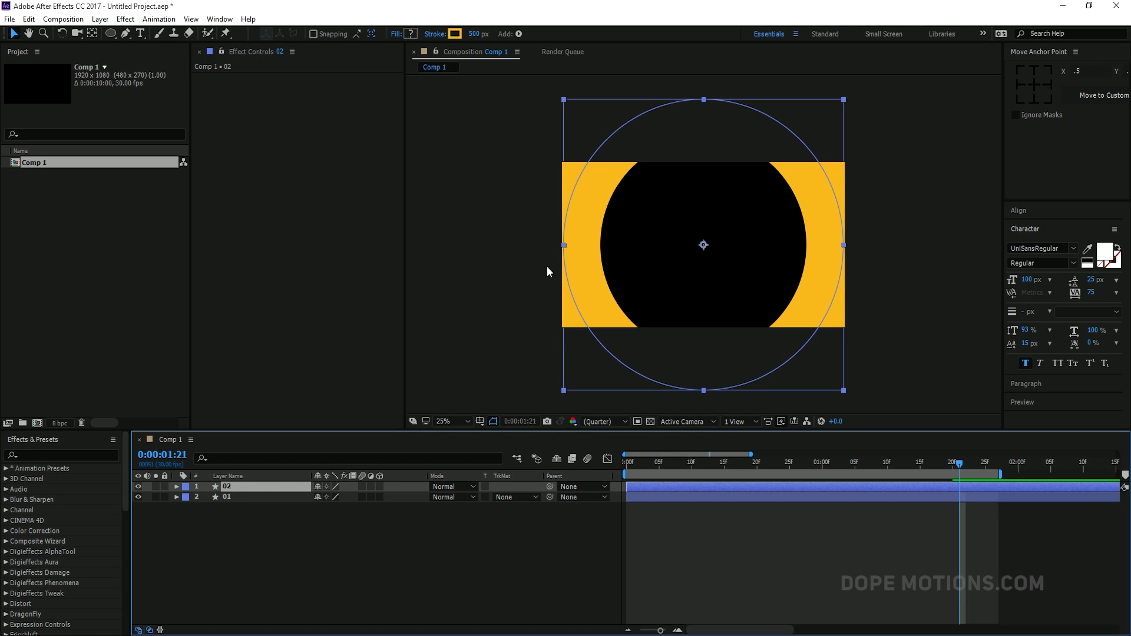
{"action": "left_click", "coordinate": [176, 487]}
{"action": "left_click", "coordinate": [187, 498]}
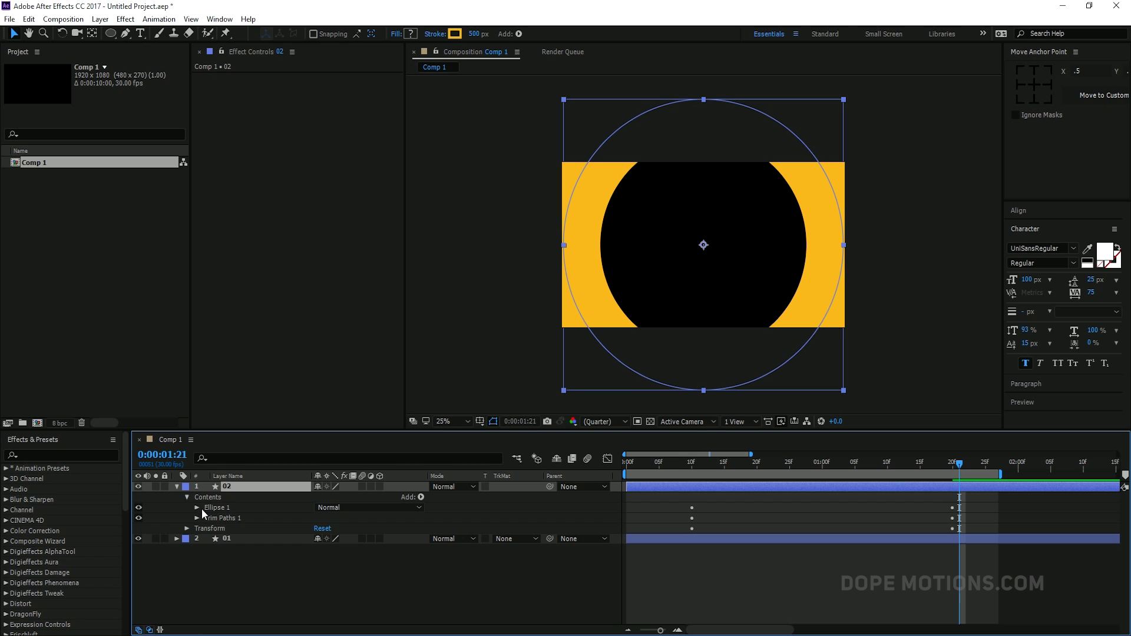
{"action": "left_click", "coordinate": [198, 508]}
{"action": "left_click", "coordinate": [207, 518]}
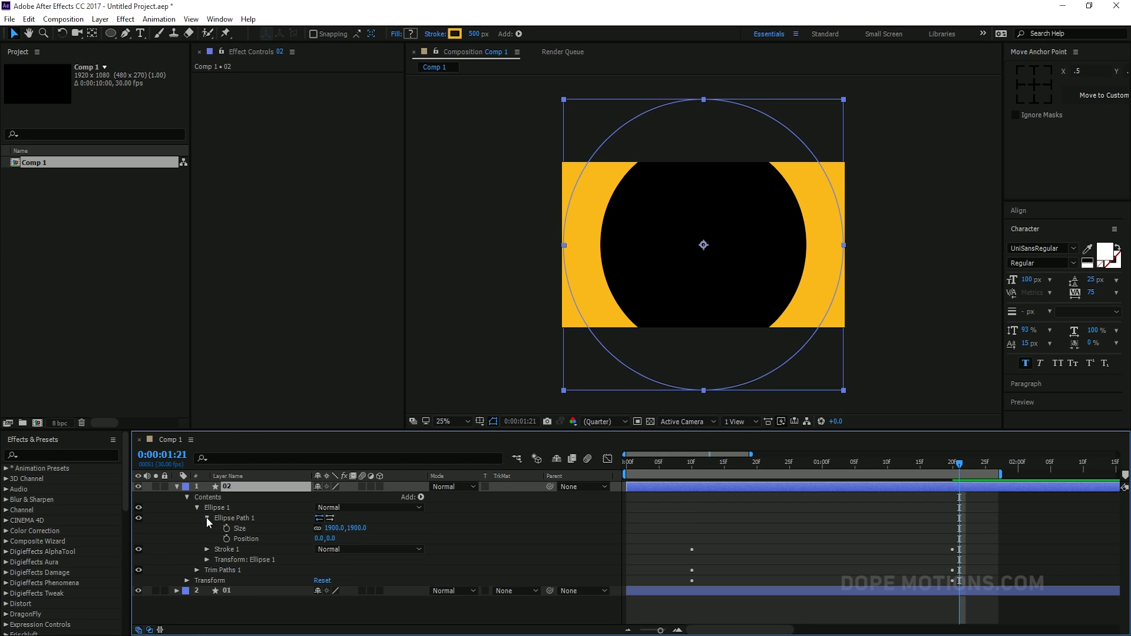
{"action": "left_click_drag", "start_coordinate": [334, 527], "coordinate": [3, 561]}
{"action": "left_click_drag", "start_coordinate": [356, 527], "coordinate": [168, 557]}
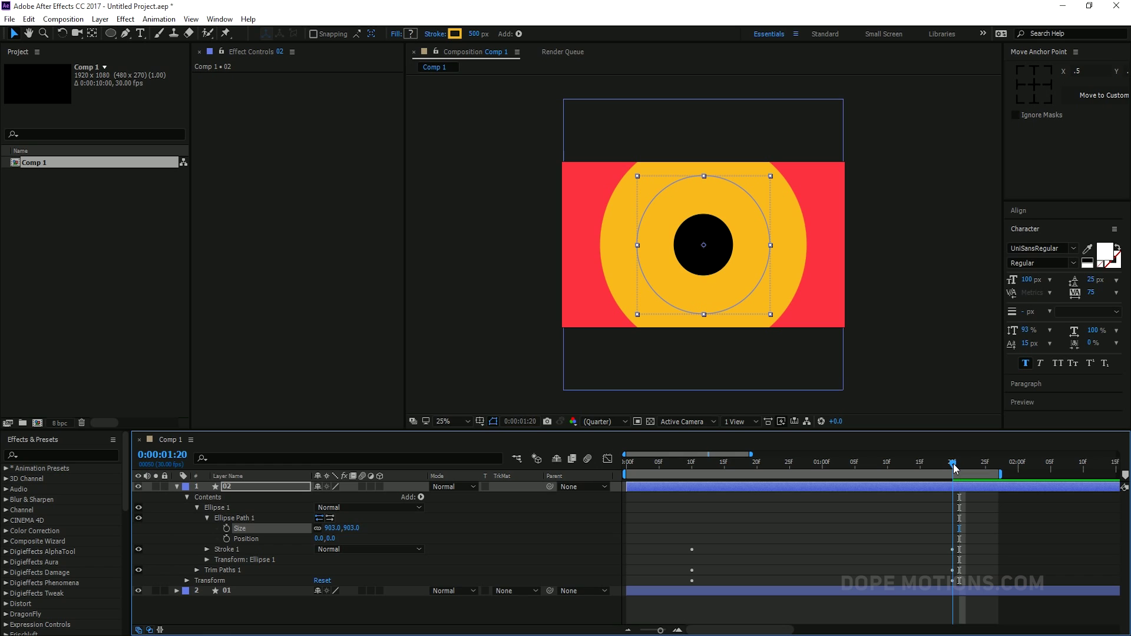
Step: Set layer 02's Stroke Width keyframe at 0:00:01:20 to 350
{"action": "key", "text": "Page_Up"}
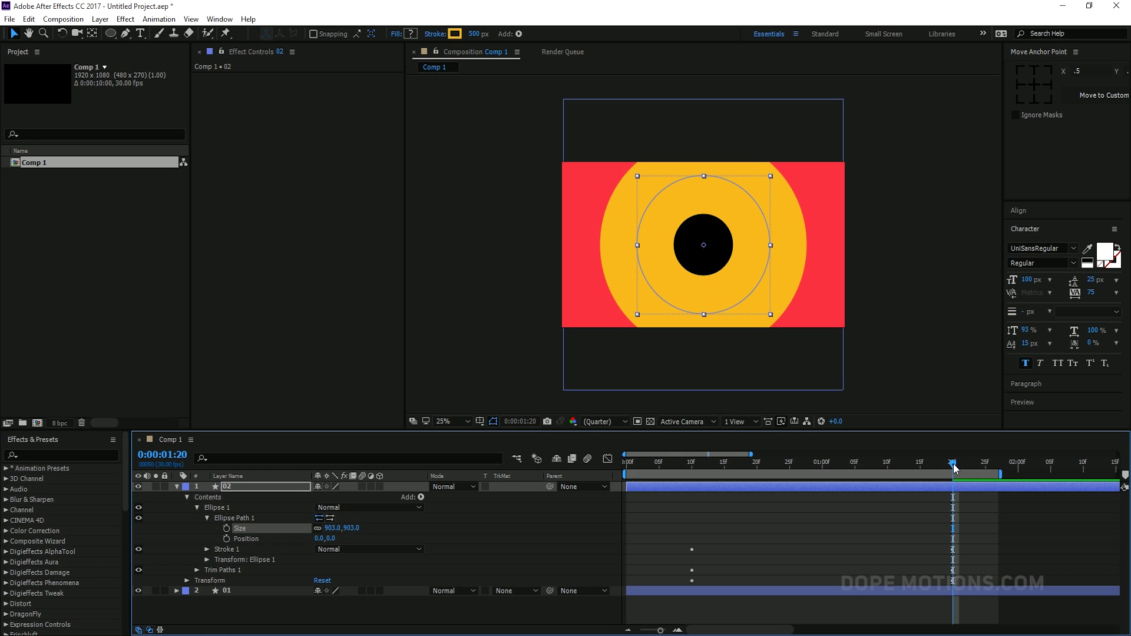
{"action": "left_click", "coordinate": [207, 549]}
{"action": "left_click", "coordinate": [322, 577]}
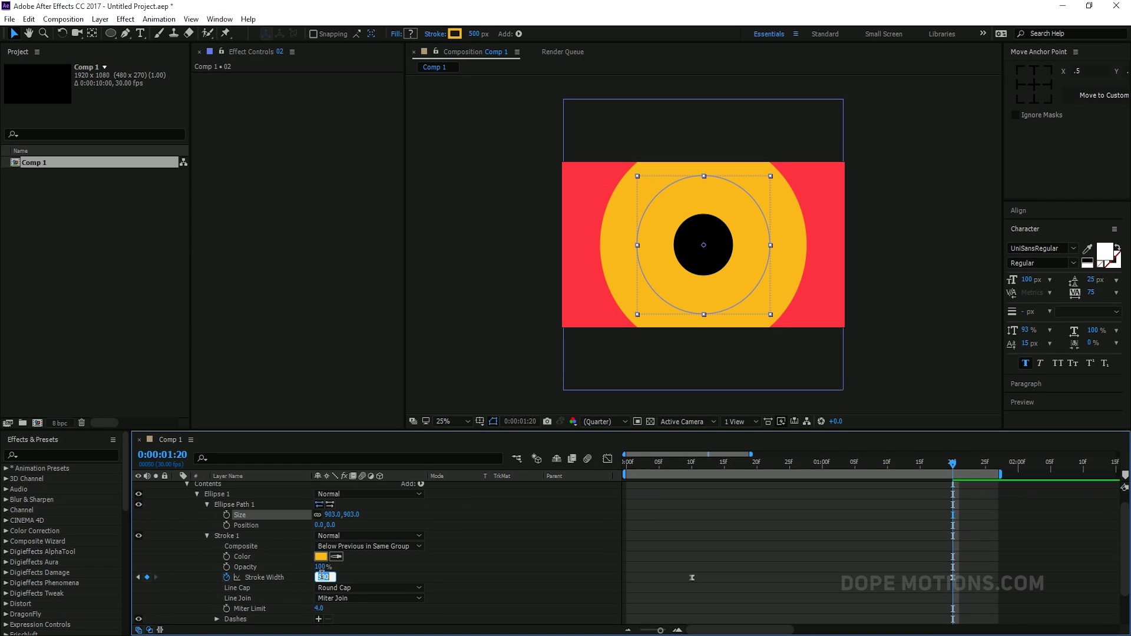
{"action": "type", "text": "350"}
{"action": "key", "text": "Return"}
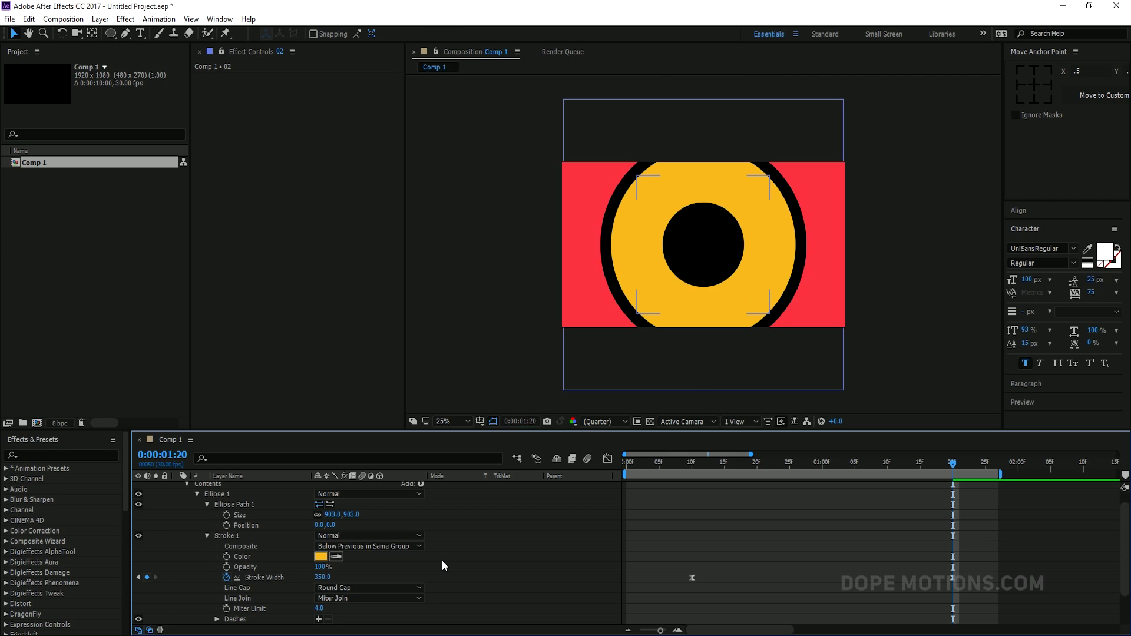
Step: Enlarge layer 02's Ellipse Path size to 1050 by 1050 and scrub to 0:00:00:23 to check both rings
{"action": "left_click_drag", "start_coordinate": [346, 517], "coordinate": [438, 513]}
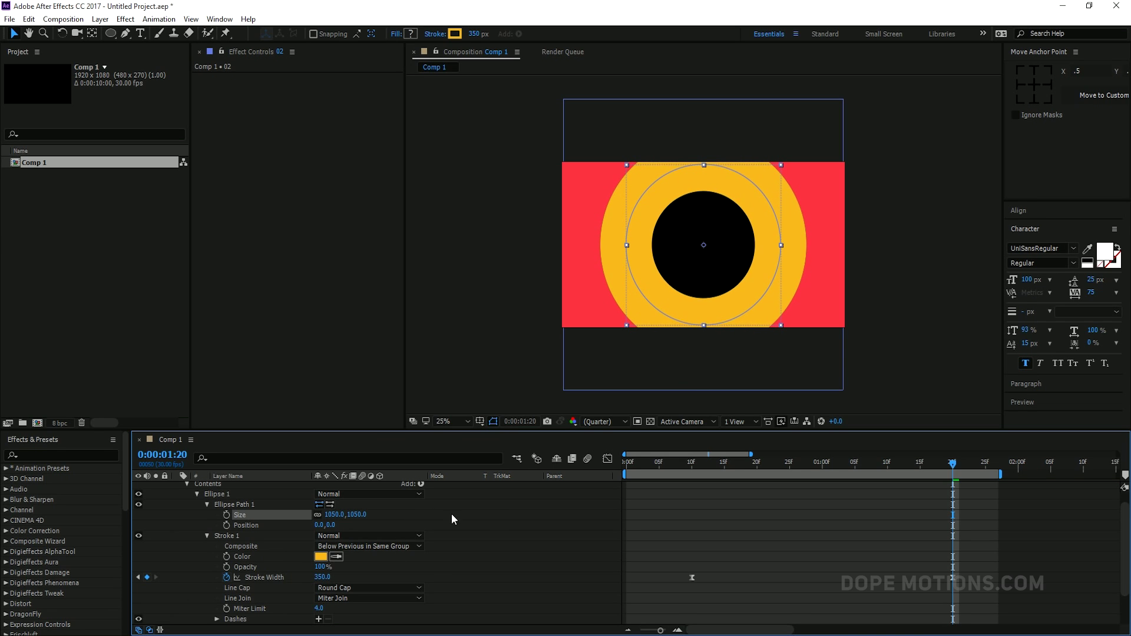
{"action": "left_click", "coordinate": [619, 532]}
{"action": "mouse_move", "coordinate": [765, 460]}
{"action": "left_mouse_down"}
{"action": "mouse_move", "coordinate": [704, 464]}
{"action": "mouse_move", "coordinate": [911, 472]}
{"action": "mouse_move", "coordinate": [779, 473]}
{"action": "left_mouse_up"}
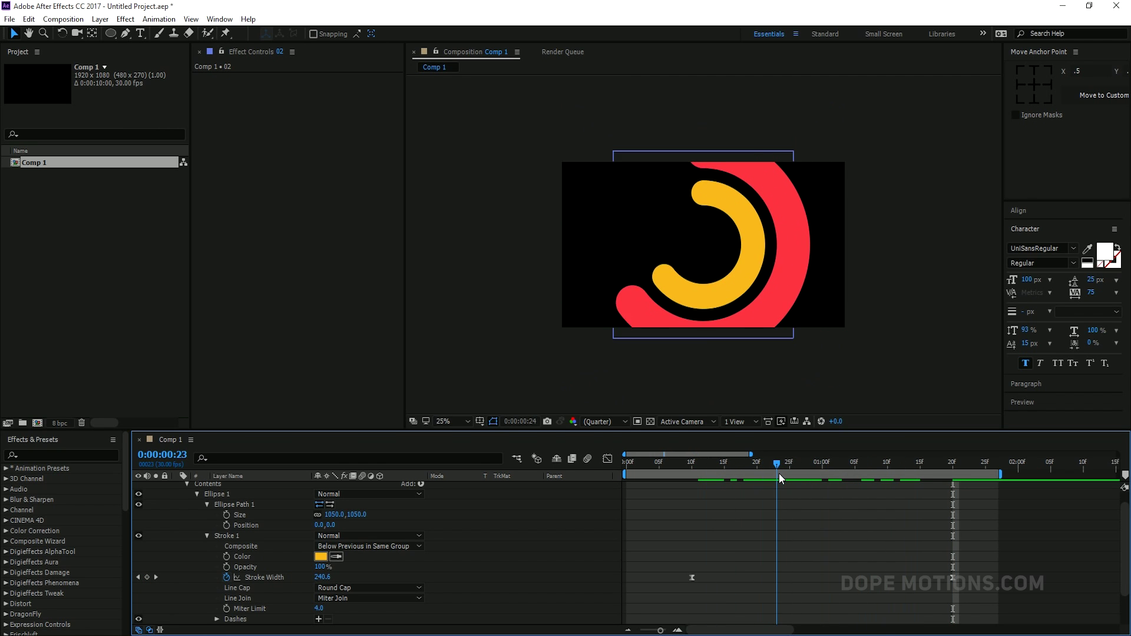
Step: Rotate layer 02 to 104° so its arc starts at a different angle from the red ring
{"action": "left_click", "coordinate": [740, 287]}
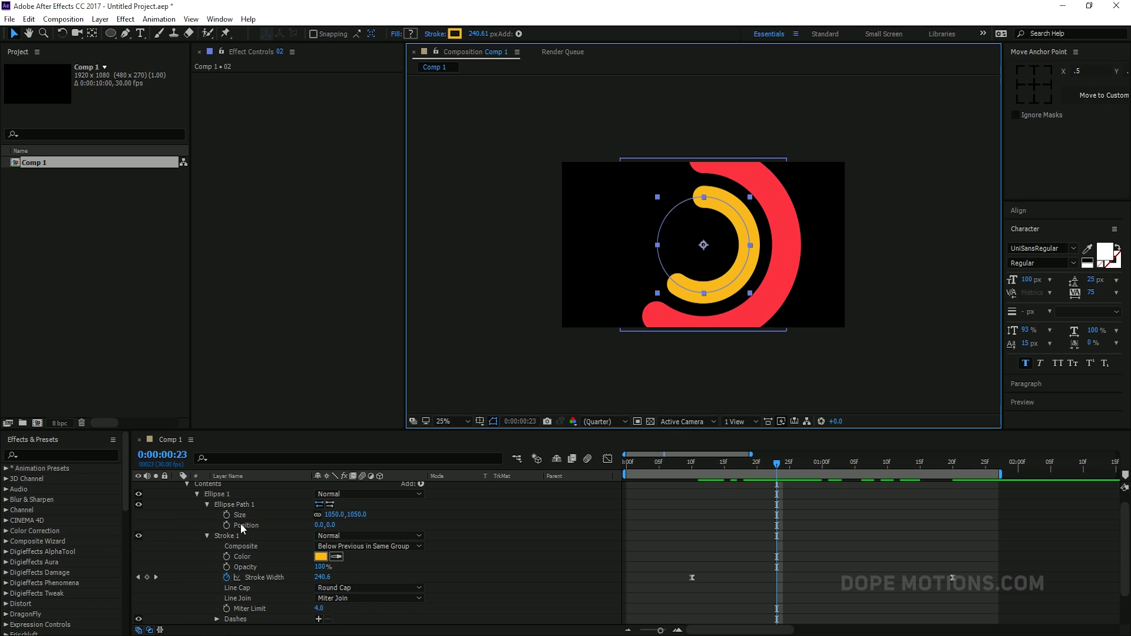
{"action": "scroll", "coordinate": [239, 507], "scroll_direction": "up", "scroll_amount": 1}
{"action": "key", "text": "r"}
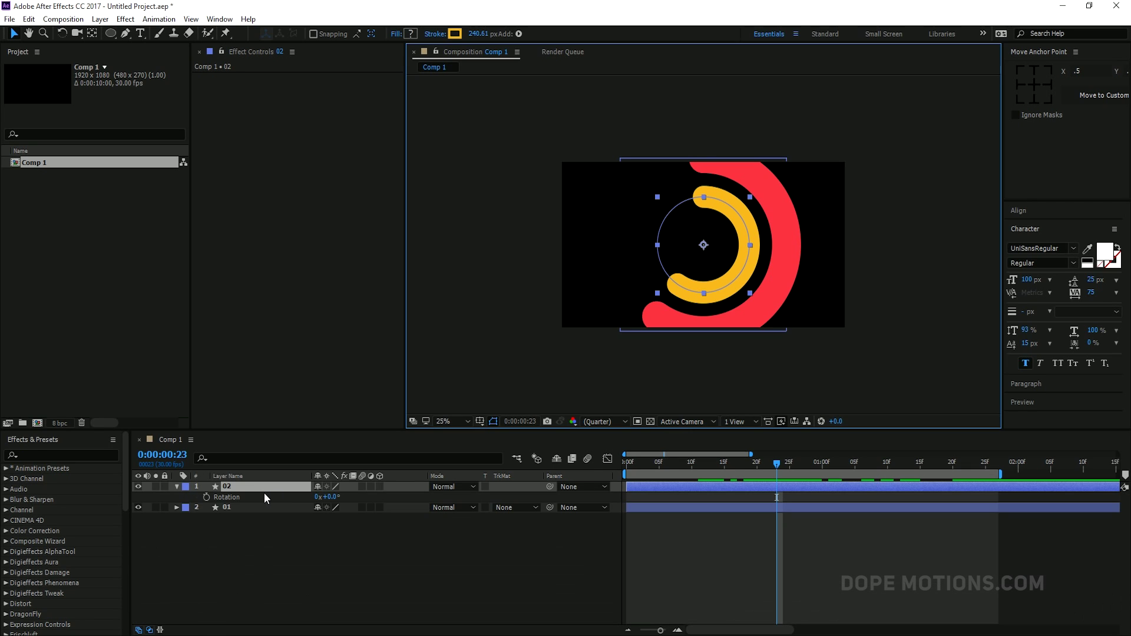
{"action": "left_click_drag", "start_coordinate": [333, 498], "coordinate": [398, 500]}
{"action": "left_click", "coordinate": [530, 542]}
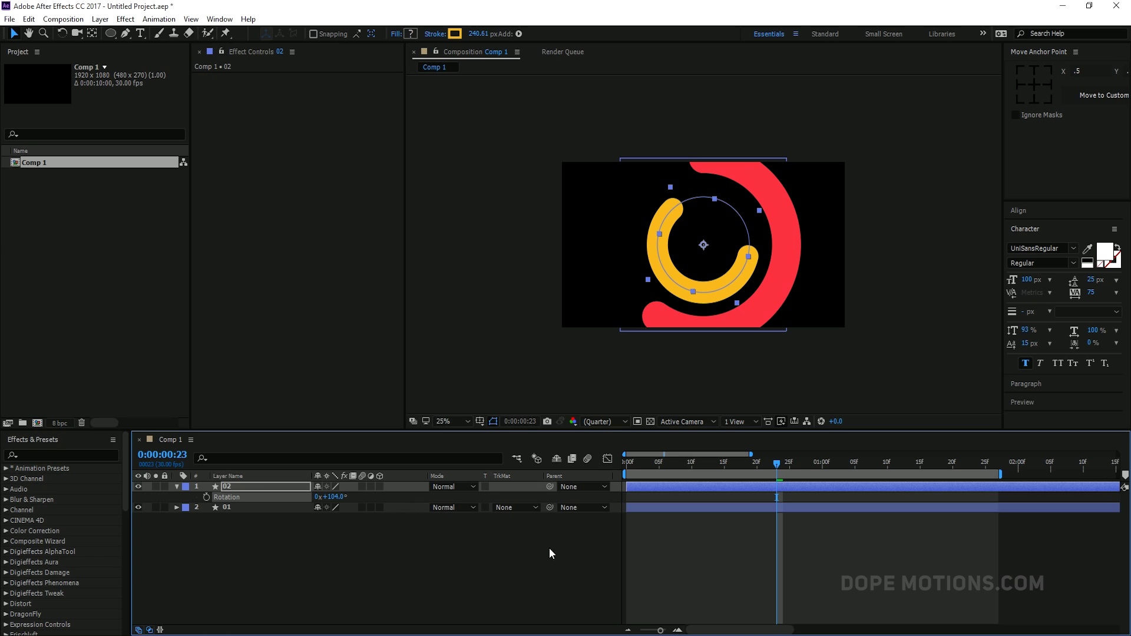
Step: Shift layer 02 to start two frames after layer 01 and check the full animation in the timeline
{"action": "key", "text": "equal"}
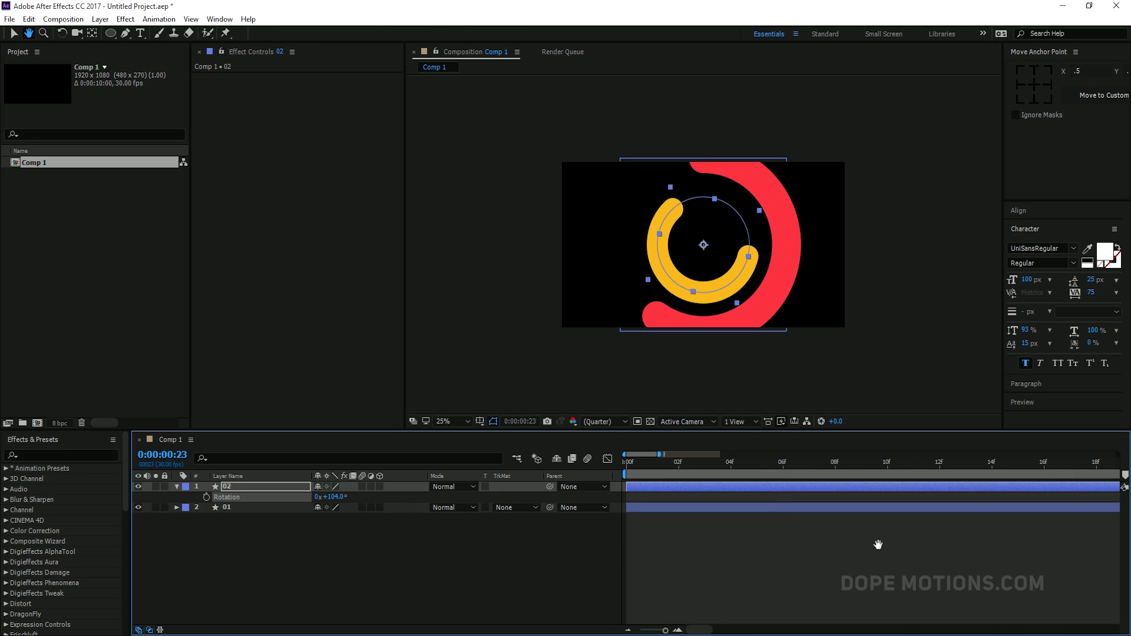
{"action": "left_click_drag", "start_coordinate": [662, 488], "coordinate": [1025, 478]}
{"action": "left_click", "coordinate": [693, 533]}
{"action": "key", "text": "minus"}
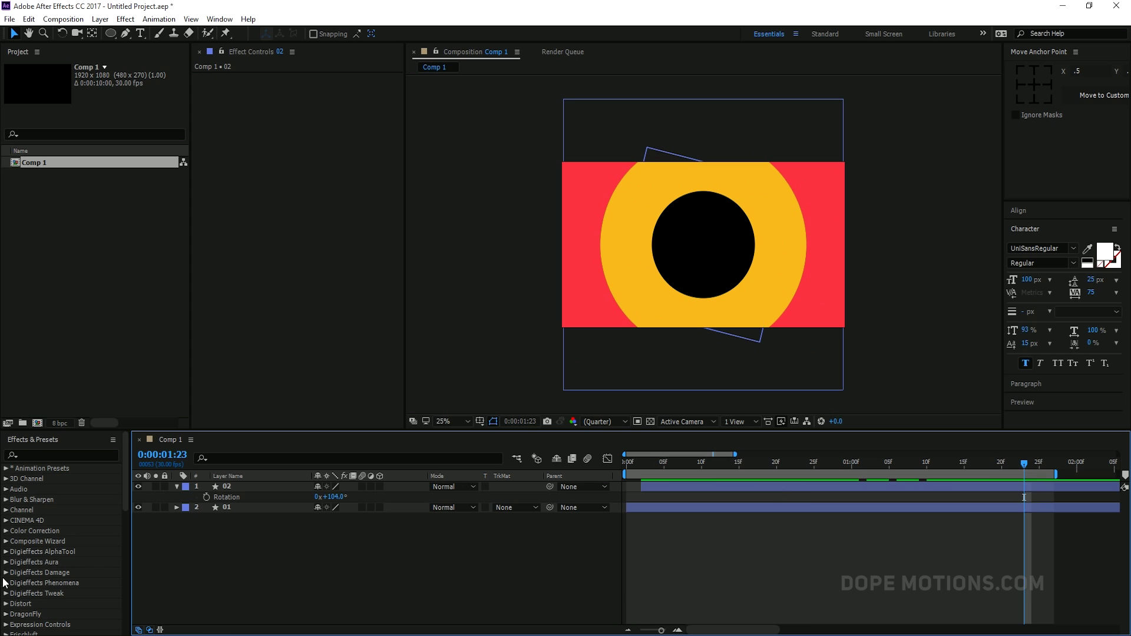
Step: Duplicate layer 02 and change the copy's stroke color to blue
{"action": "left_click", "coordinate": [176, 487]}
{"action": "left_click", "coordinate": [236, 488]}
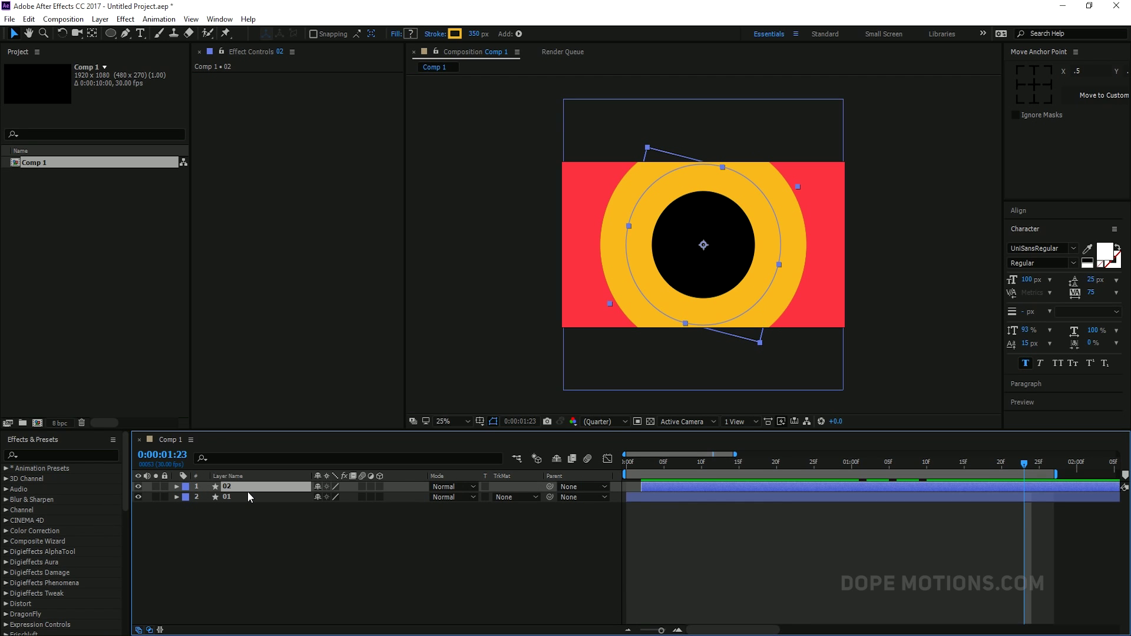
{"action": "key", "text": "ctrl+d"}
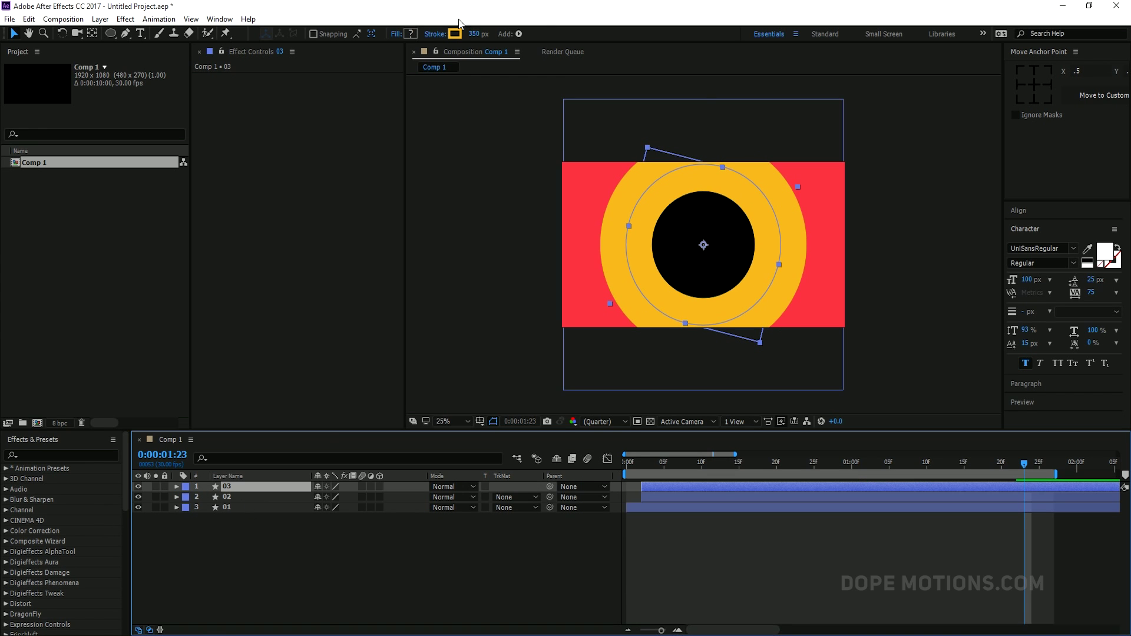
{"action": "left_click", "coordinate": [455, 34]}
{"action": "left_click_drag", "start_coordinate": [592, 384], "coordinate": [591, 314]}
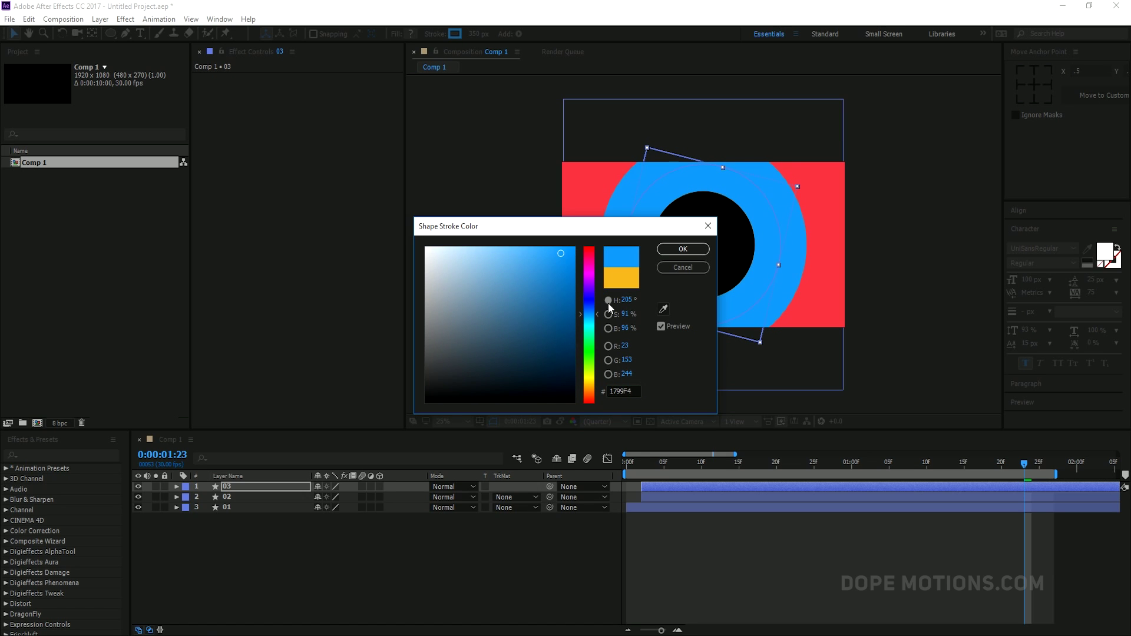
{"action": "left_click", "coordinate": [587, 310]}
{"action": "left_click", "coordinate": [679, 252]}
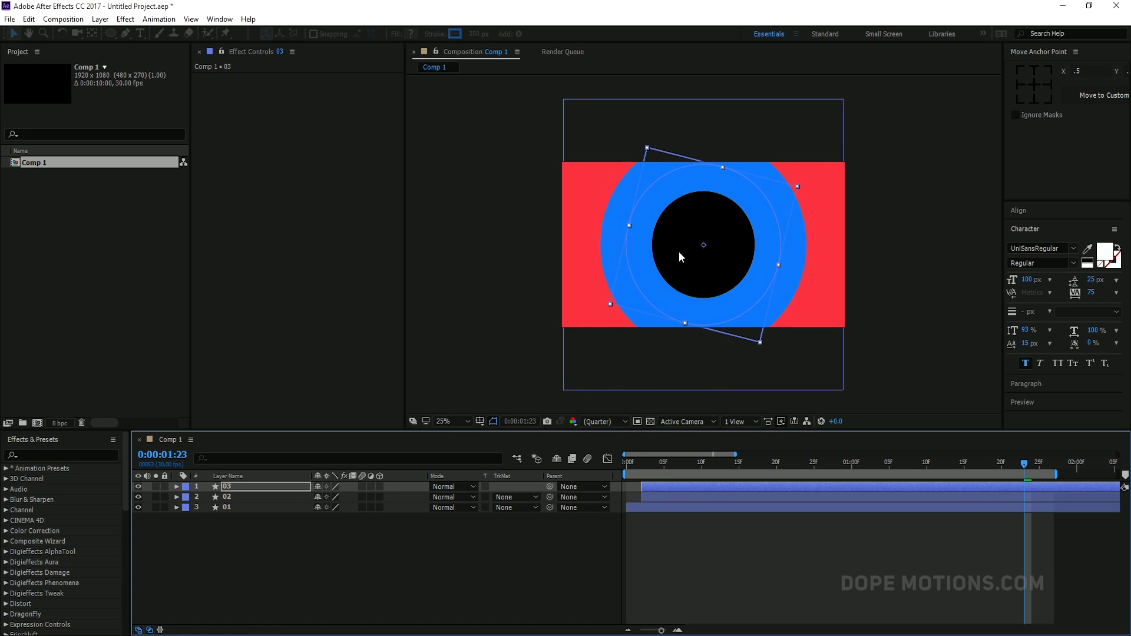
Step: Reduce layer 03's Ellipse Path size to 312 by 312 so the blue ring fits inside the yellow one
{"action": "left_click", "coordinate": [177, 486]}
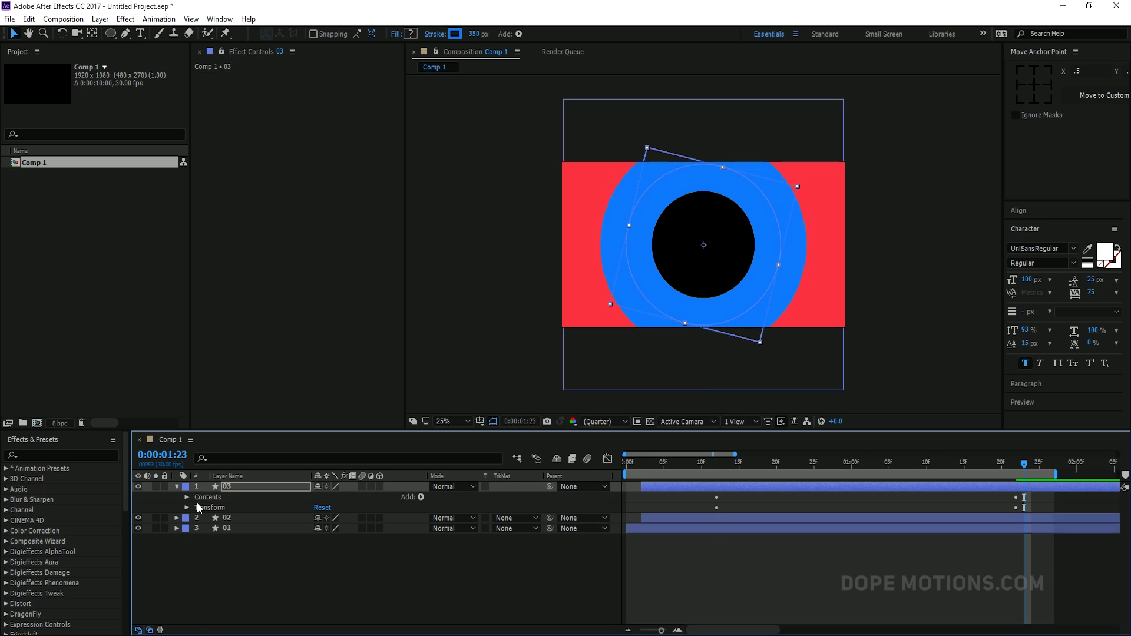
{"action": "left_click", "coordinate": [186, 498]}
{"action": "left_click", "coordinate": [197, 508]}
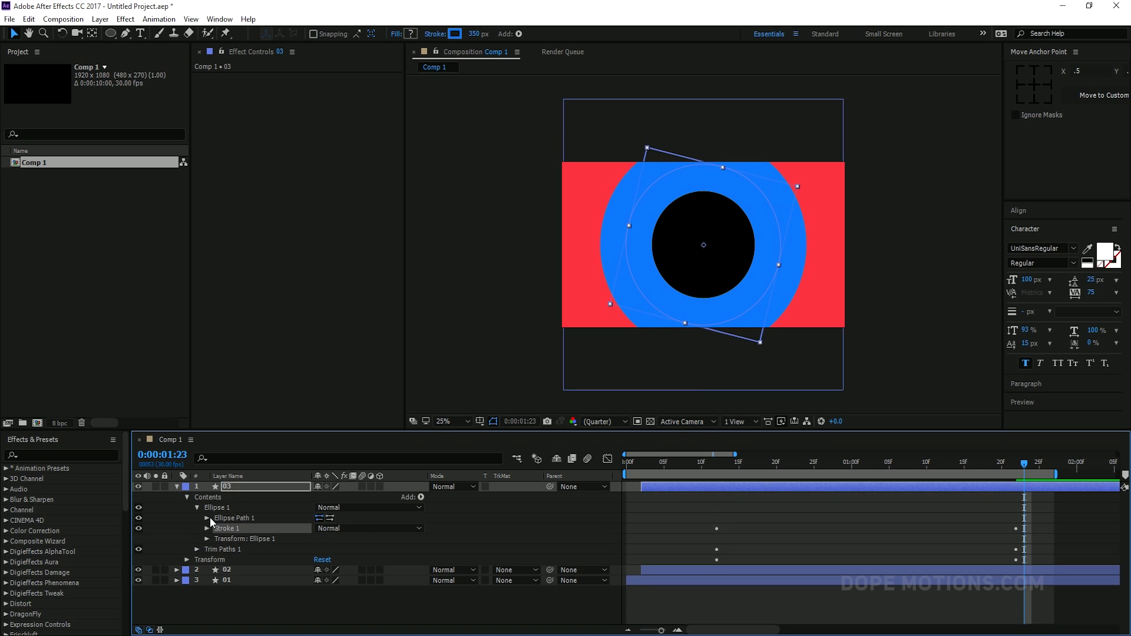
{"action": "left_click", "coordinate": [208, 517]}
{"action": "left_click_drag", "start_coordinate": [361, 532], "coordinate": [97, 564]}
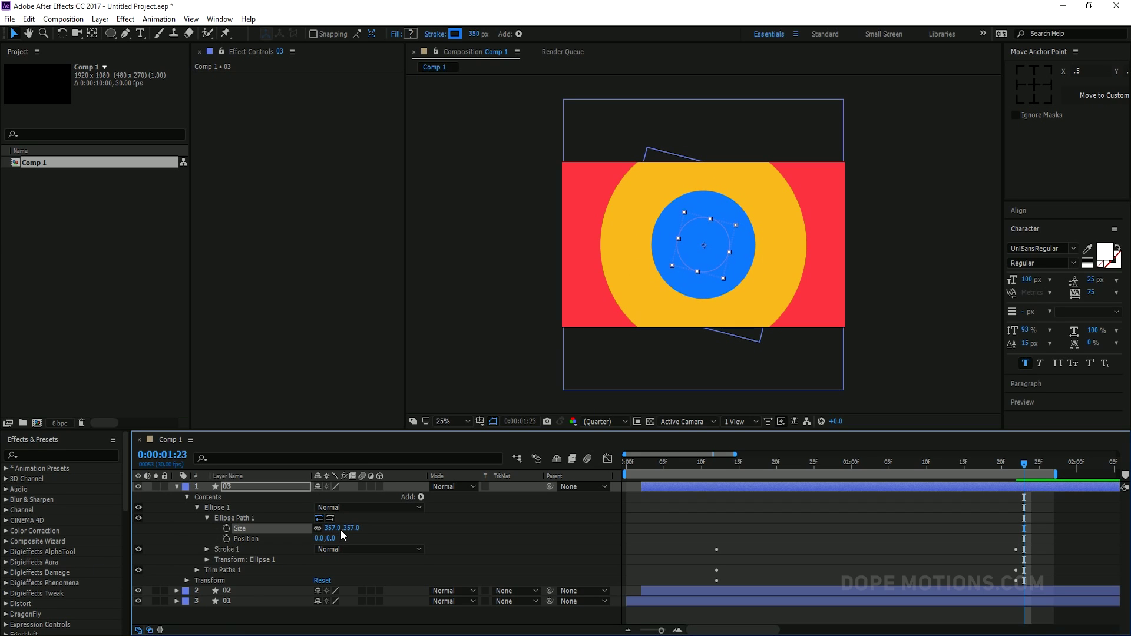
{"action": "mouse_move", "coordinate": [342, 528]}
{"action": "left_mouse_down"}
{"action": "mouse_move", "coordinate": [318, 529]}
{"action": "mouse_move", "coordinate": [377, 528]}
{"action": "left_mouse_up"}
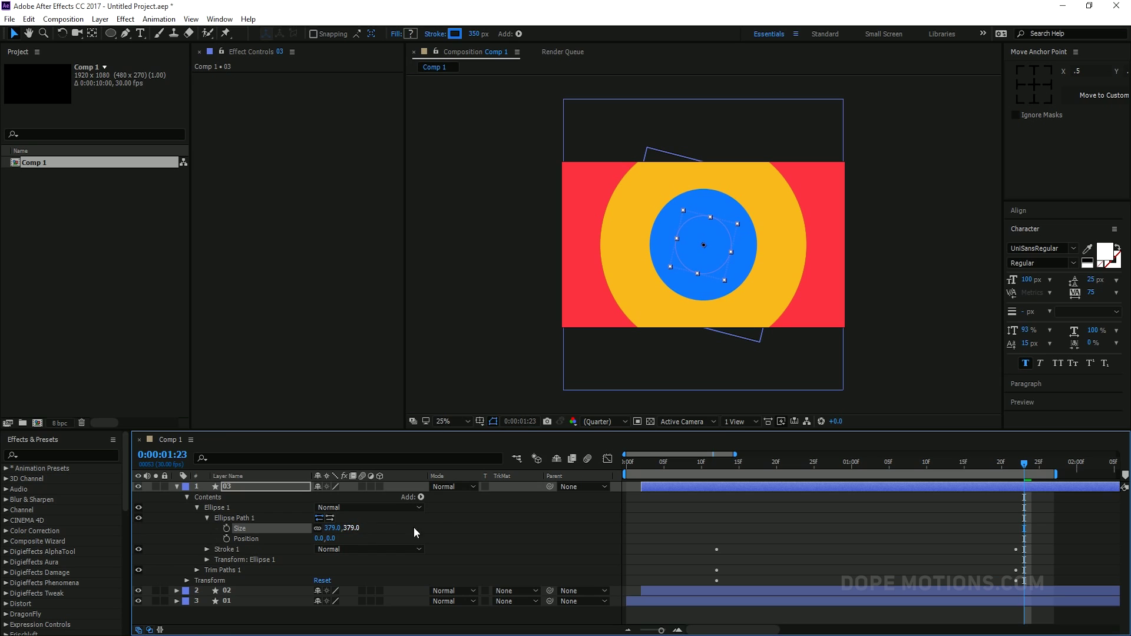
{"action": "left_click", "coordinate": [449, 535]}
{"action": "scroll", "coordinate": [701, 243], "scroll_direction": "up", "scroll_amount": 1}
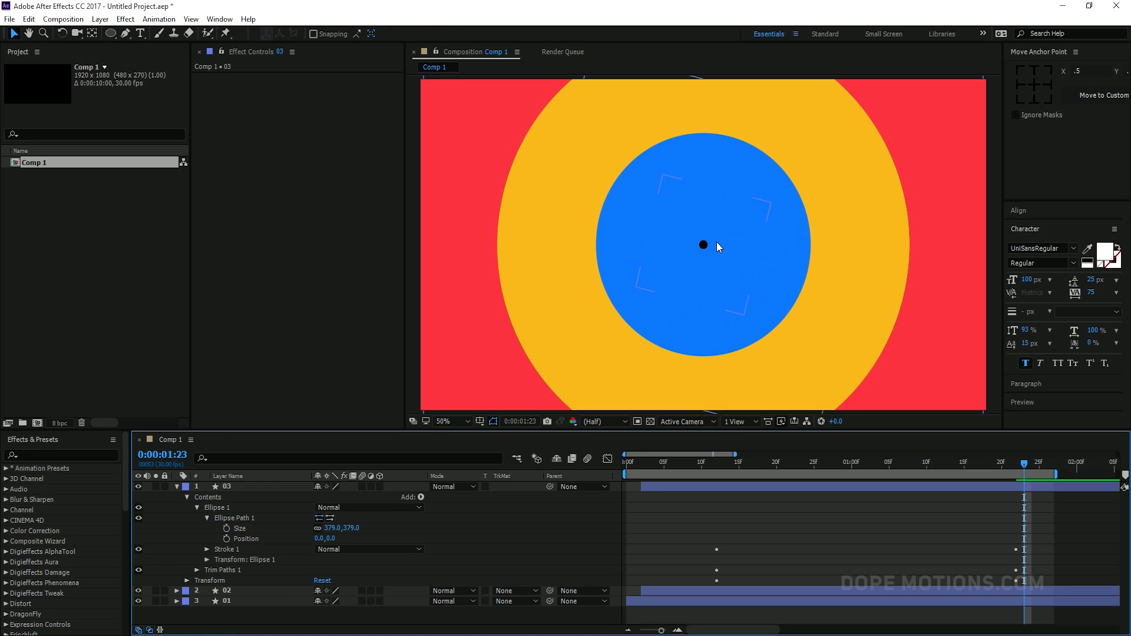
{"action": "scroll", "coordinate": [700, 247], "scroll_direction": "down", "scroll_amount": 1}
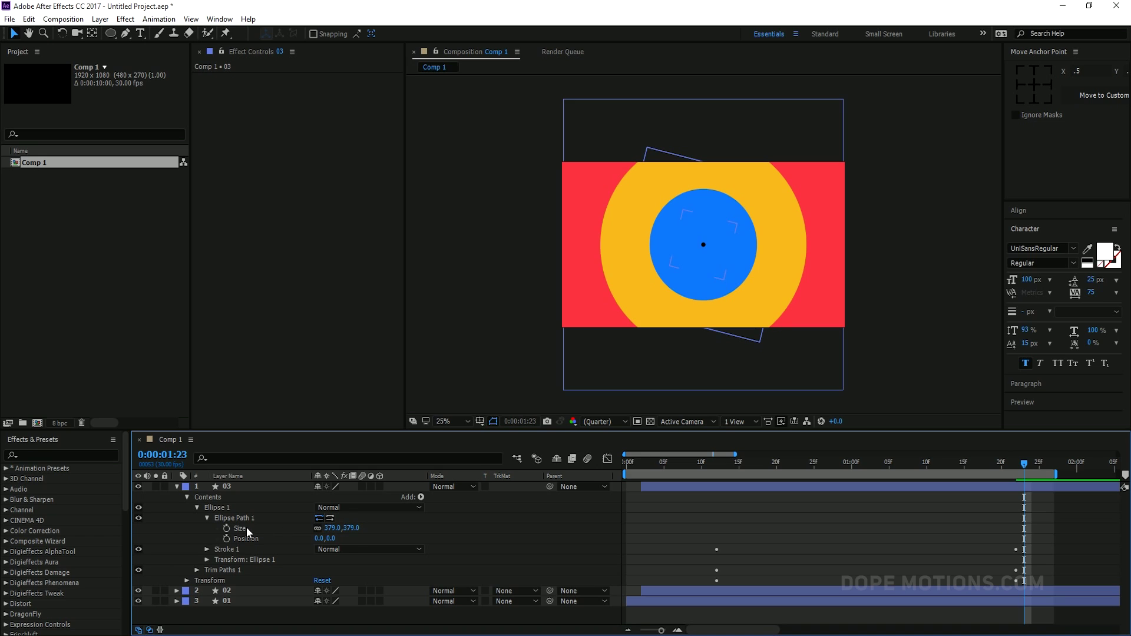
{"action": "left_click_drag", "start_coordinate": [352, 529], "coordinate": [312, 528]}
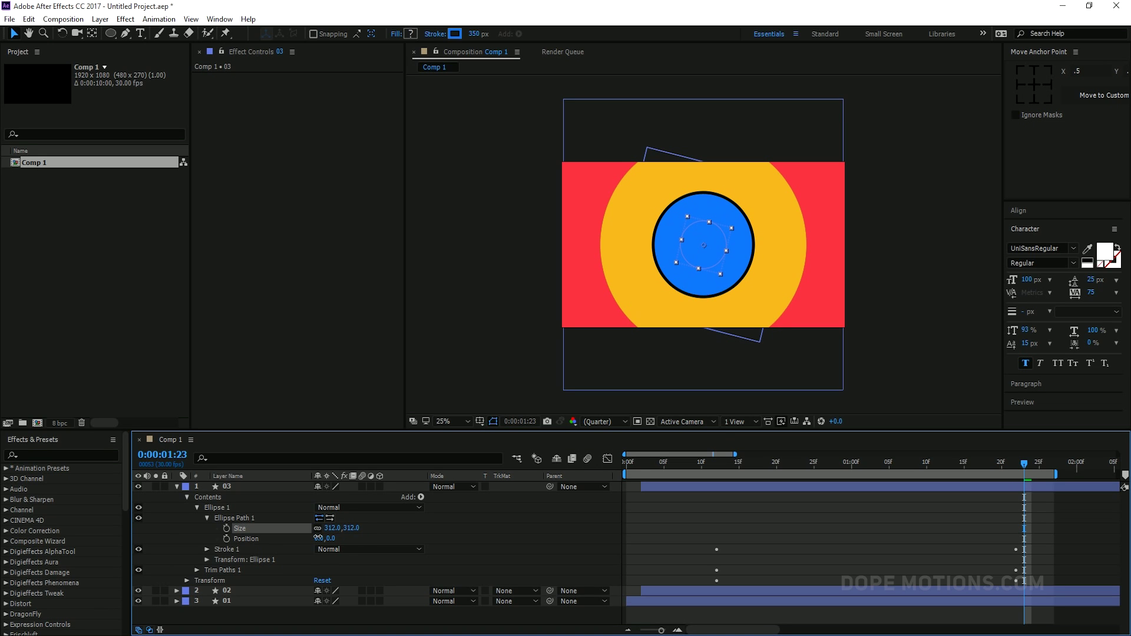
Step: Increase layer 03's stroke width to 406 px at 0:00:01:23 and scrub to 0:00:00:28 to check the rings
{"action": "left_click_drag", "start_coordinate": [475, 39], "coordinate": [510, 35]}
{"action": "left_click", "coordinate": [575, 557]}
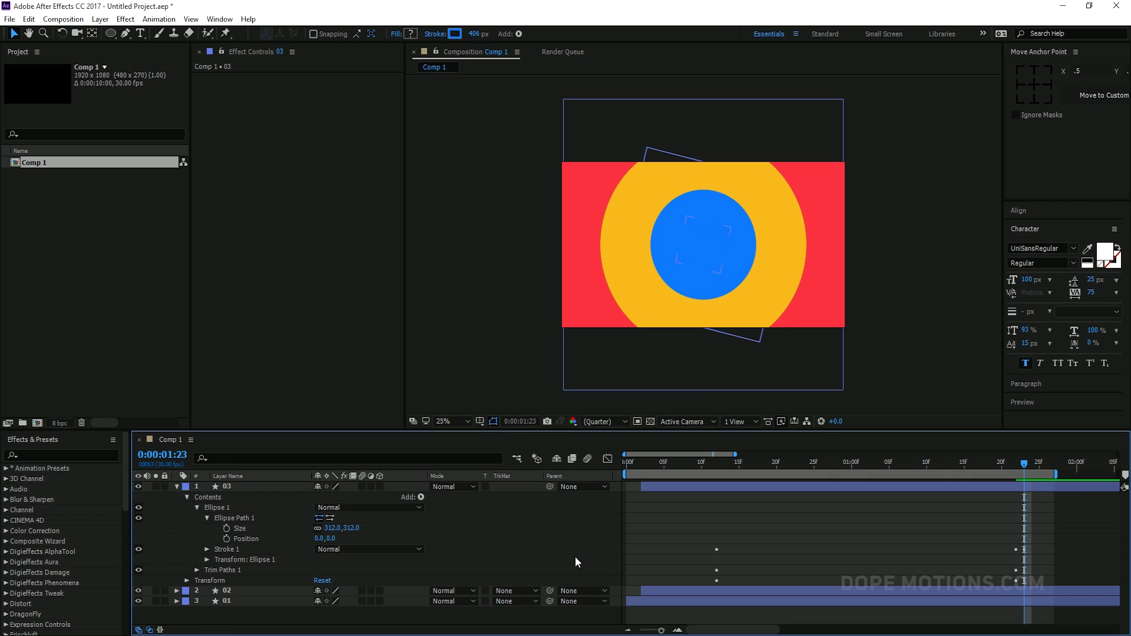
{"action": "left_click_drag", "start_coordinate": [711, 465], "coordinate": [836, 461]}
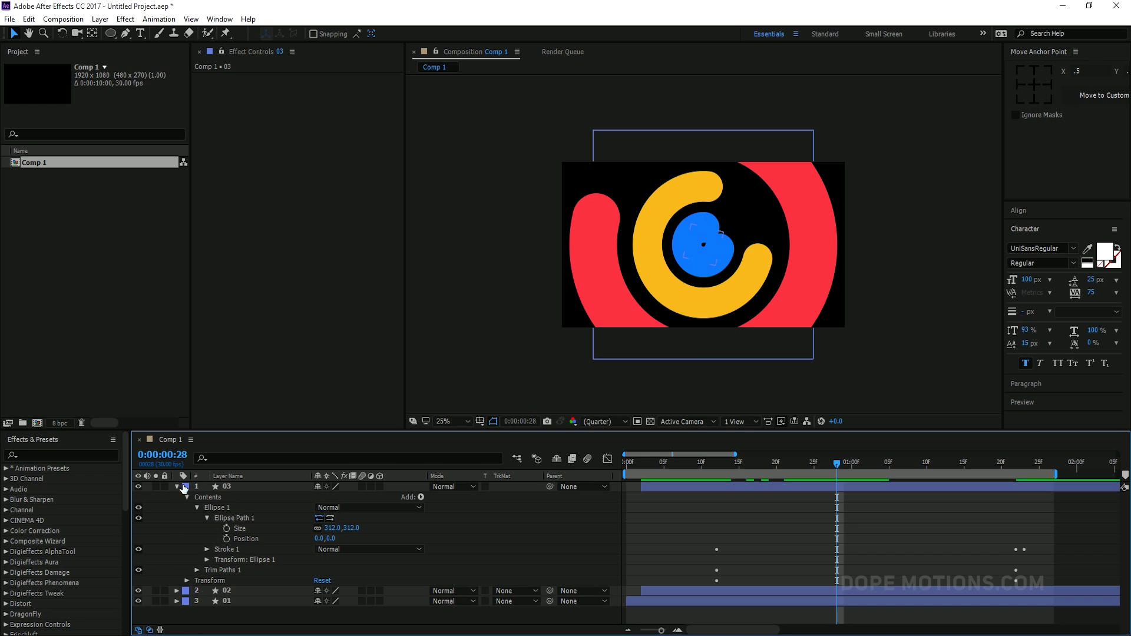
Step: Rotate layer 03 to -4° so the blue arc starts at a different angle
{"action": "left_click", "coordinate": [177, 486]}
{"action": "left_click", "coordinate": [219, 486]}
{"action": "key", "text": "r"}
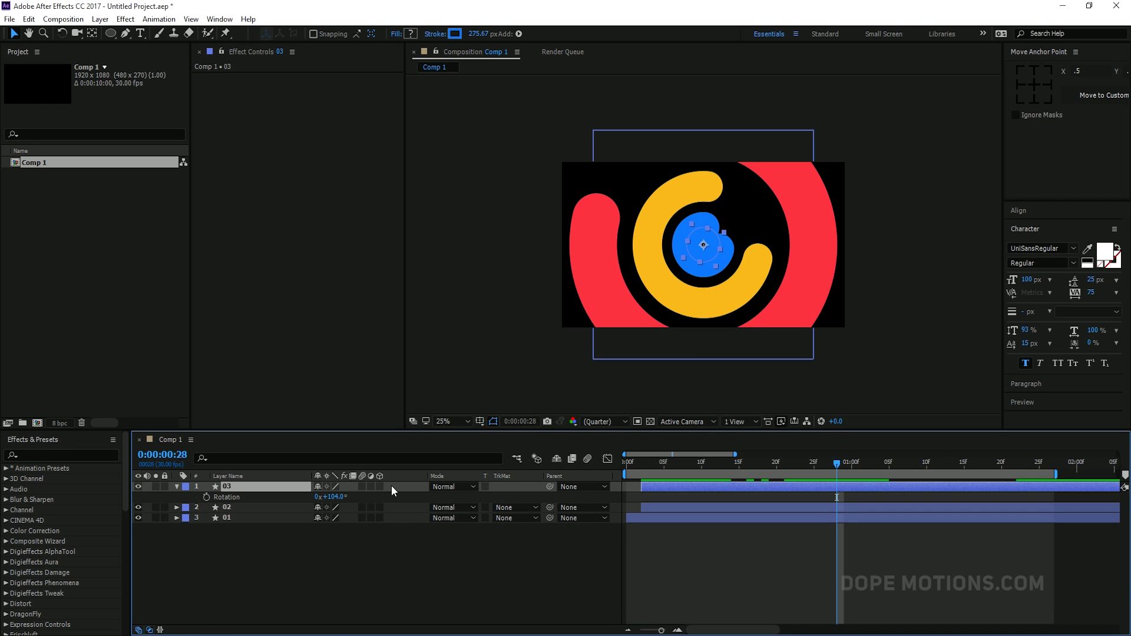
{"action": "left_click_drag", "start_coordinate": [328, 497], "coordinate": [264, 496]}
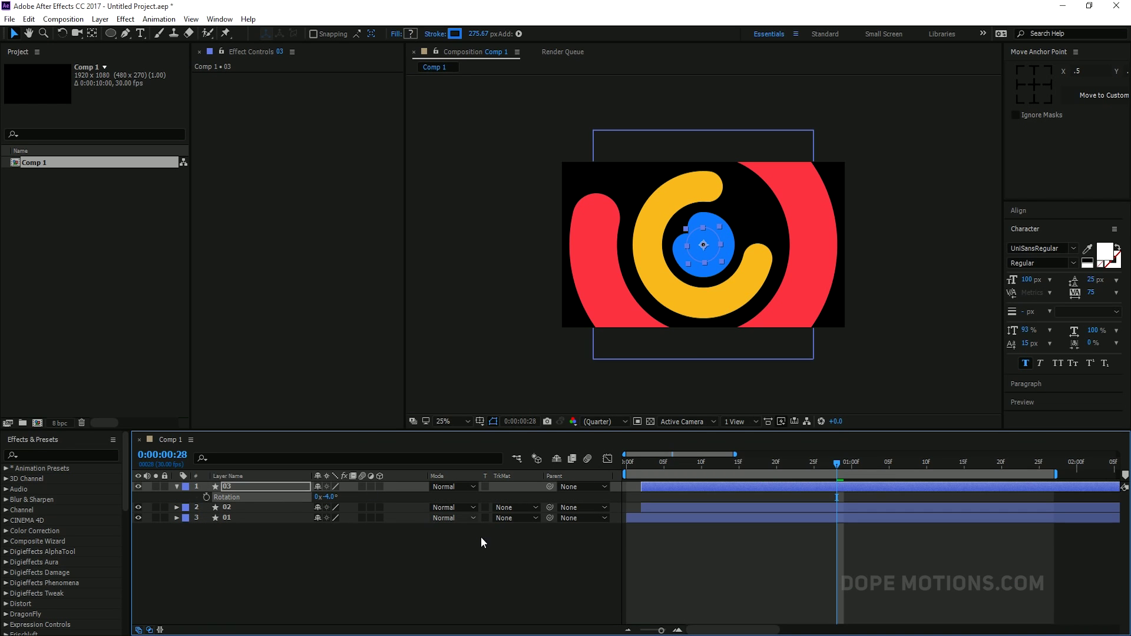
{"action": "left_click", "coordinate": [682, 496]}
Step: Remove layer 03's Stroke Width keyframe at 0:00:01:22 and move the 0:00:01:23 keyframe into its place
{"action": "left_click_drag", "start_coordinate": [676, 464], "coordinate": [1016, 474]}
{"action": "left_click", "coordinate": [280, 485]}
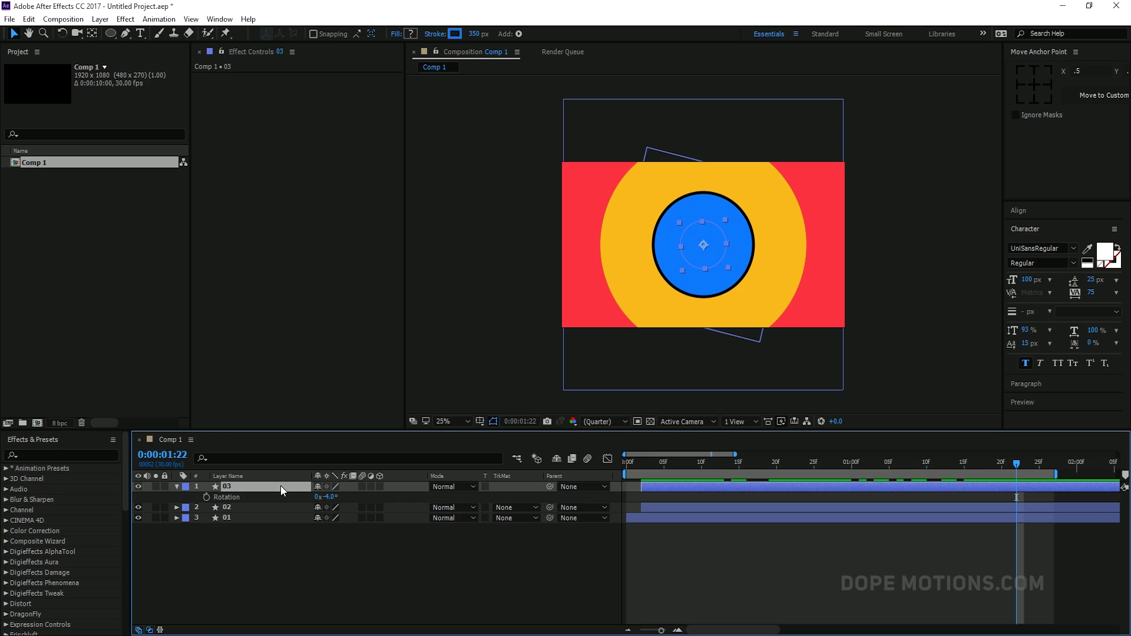
{"action": "key", "text": "u"}
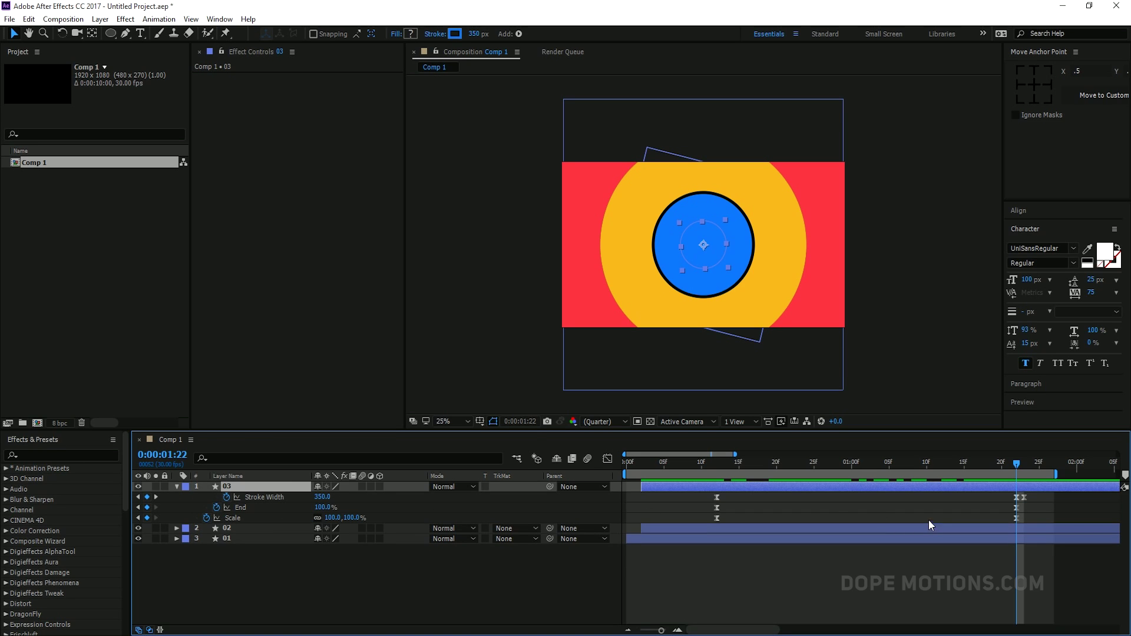
{"action": "left_click", "coordinate": [1015, 498]}
{"action": "mouse_move", "coordinate": [1025, 497]}
{"action": "left_mouse_down"}
{"action": "mouse_move", "coordinate": [996, 467]}
{"action": "mouse_move", "coordinate": [854, 479]}
{"action": "mouse_move", "coordinate": [1012, 484]}
{"action": "left_mouse_up"}
Step: Preview the three-ring animation from the start and return to the first frame
{"action": "key", "text": "space"}
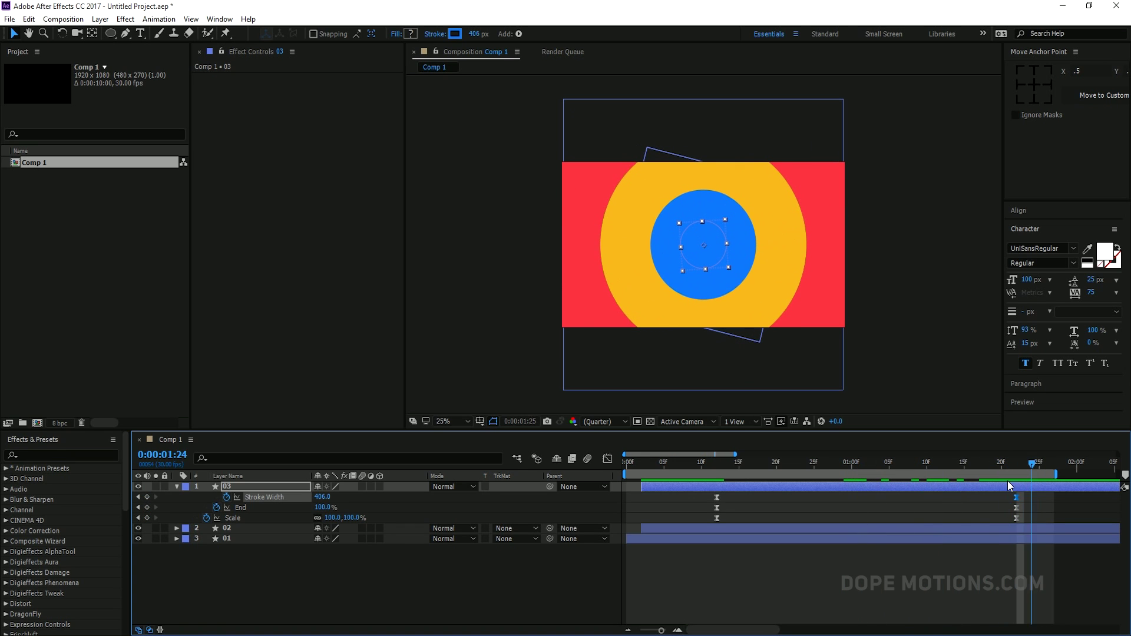
{"action": "key", "text": "Home"}
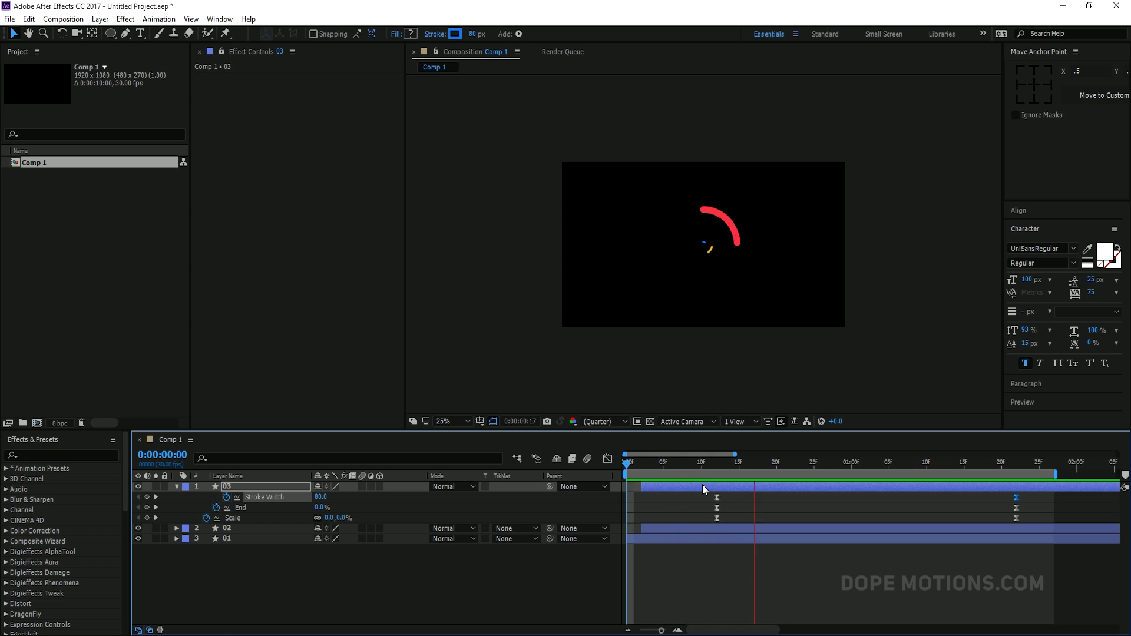
{"action": "left_click", "coordinate": [649, 465]}
{"action": "left_click_drag", "start_coordinate": [649, 464], "coordinate": [620, 468]}
Step: Delay layer 01 to start at frame 5, move layers 02 and 03 to start at frame 0, and scrub to 0:00:00:26
{"action": "left_click", "coordinate": [236, 540]}
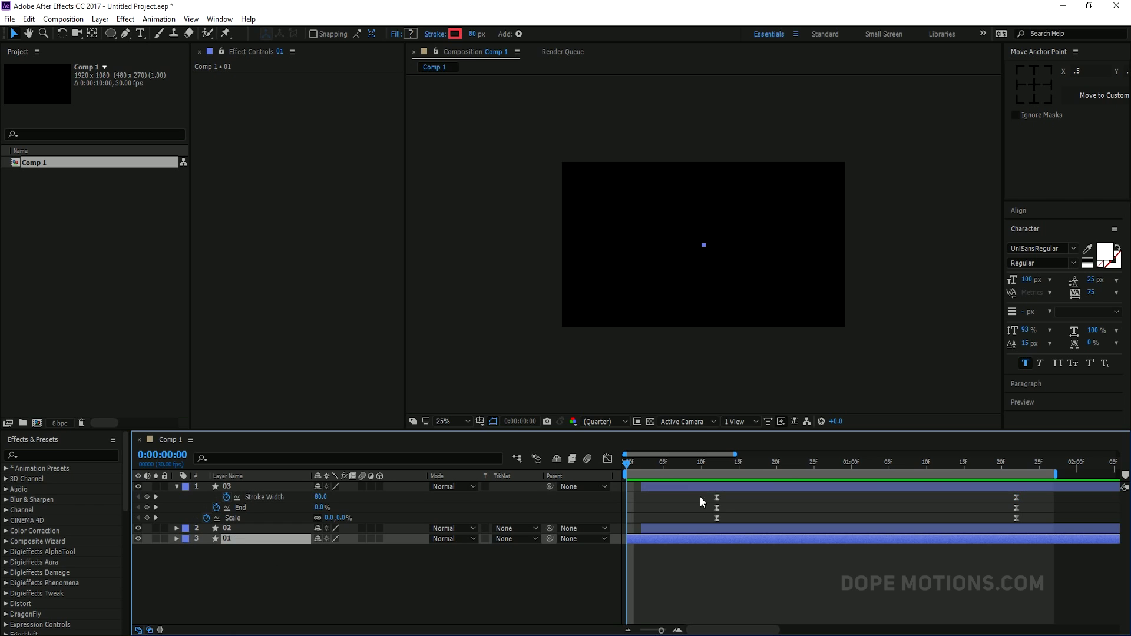
{"action": "mouse_move", "coordinate": [695, 464]}
{"action": "left_mouse_down"}
{"action": "mouse_move", "coordinate": [792, 464]}
{"action": "mouse_move", "coordinate": [701, 465]}
{"action": "left_mouse_up"}
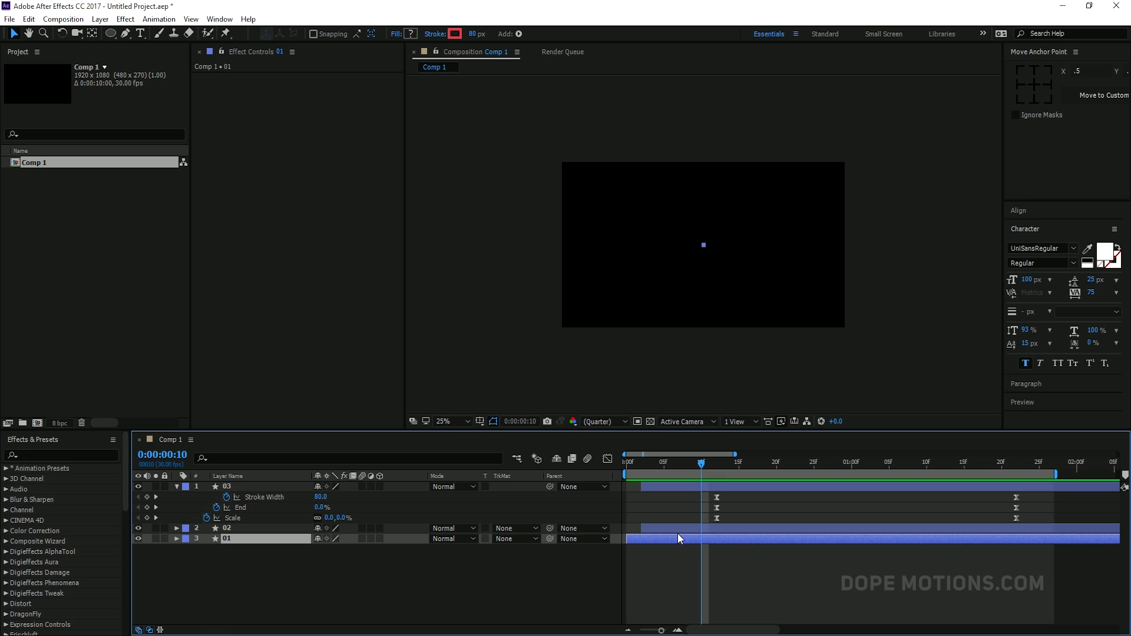
{"action": "left_click_drag", "start_coordinate": [709, 540], "coordinate": [732, 538]}
{"action": "left_click_drag", "start_coordinate": [664, 461], "coordinate": [649, 487]}
{"action": "left_click_drag", "start_coordinate": [659, 527], "coordinate": [647, 525]}
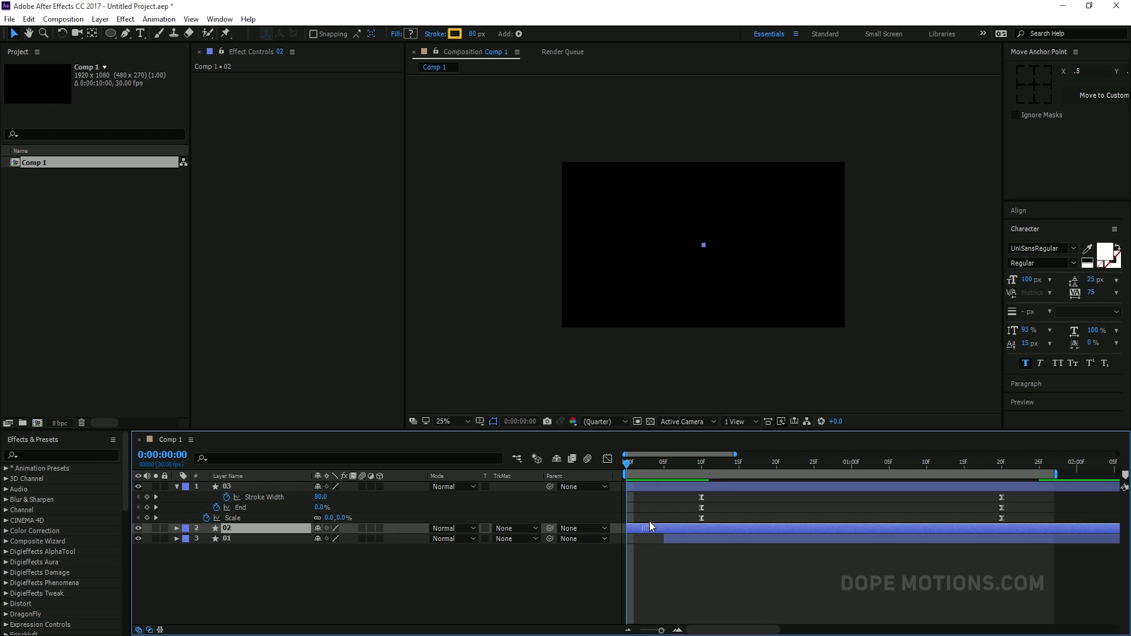
{"action": "left_click_drag", "start_coordinate": [641, 461], "coordinate": [823, 446]}
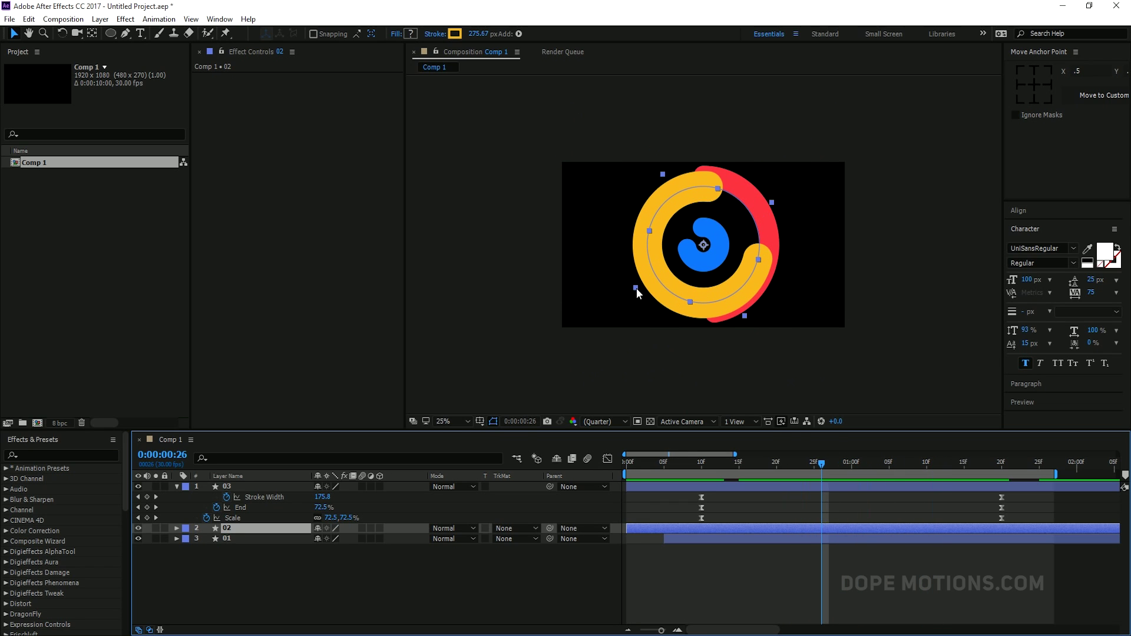
Step: Duplicate layer 01, place the copy 04 at the bottom of the layer stack and give it a Red label
{"action": "left_click", "coordinate": [268, 582]}
{"action": "left_click", "coordinate": [175, 487]}
{"action": "left_click", "coordinate": [226, 506]}
{"action": "left_click", "coordinate": [242, 507]}
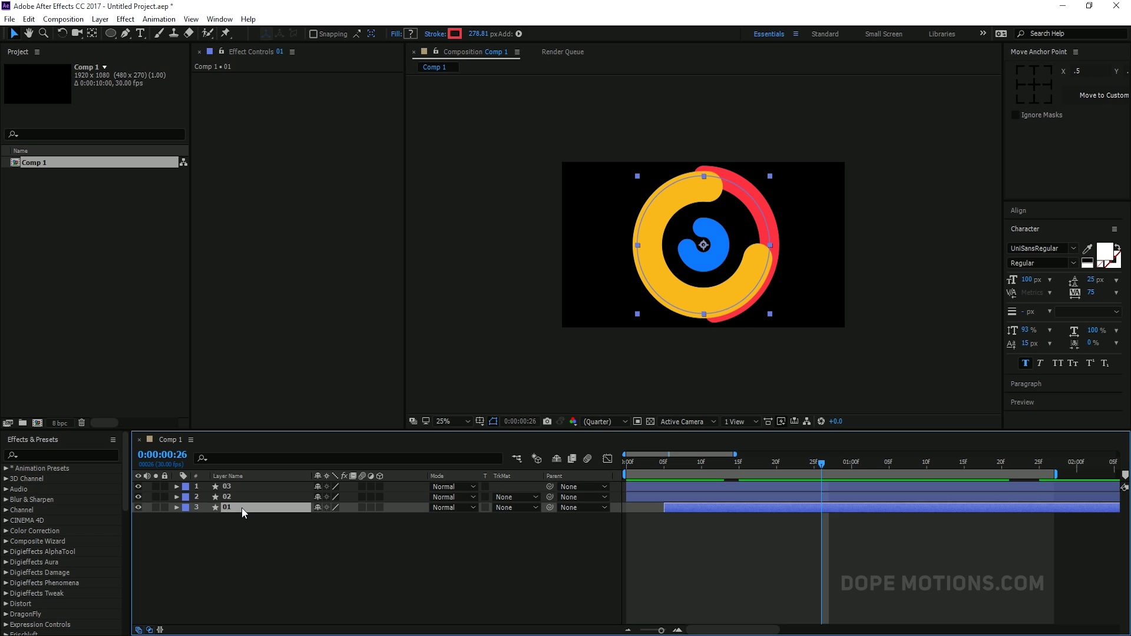
{"action": "key", "text": "ctrl+d"}
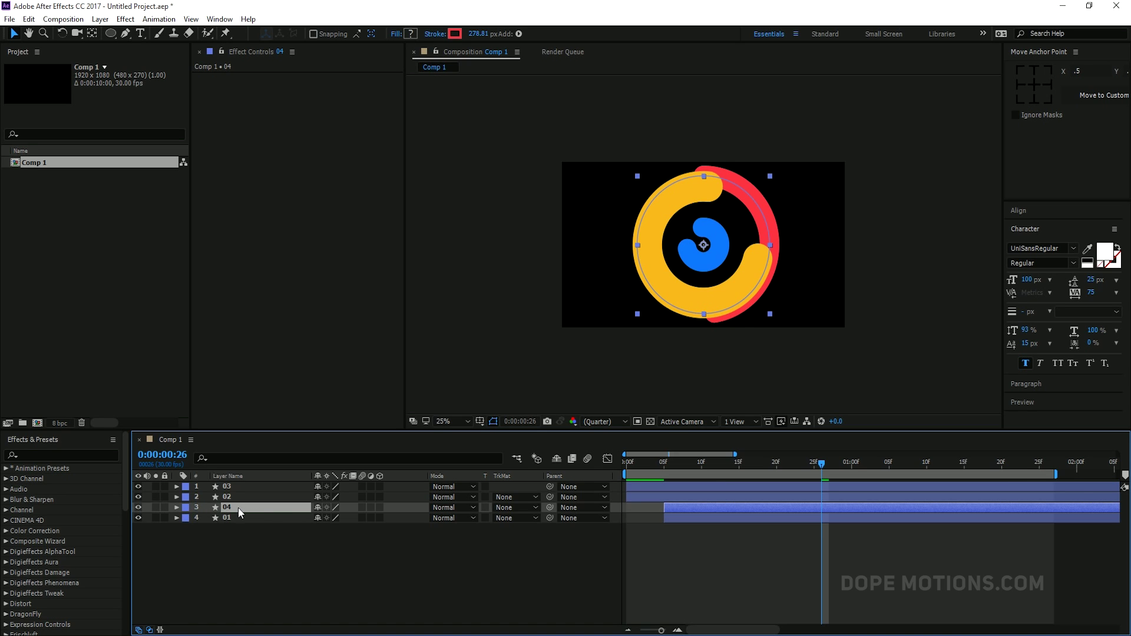
{"action": "left_click", "coordinate": [213, 518]}
{"action": "left_click", "coordinate": [185, 518]}
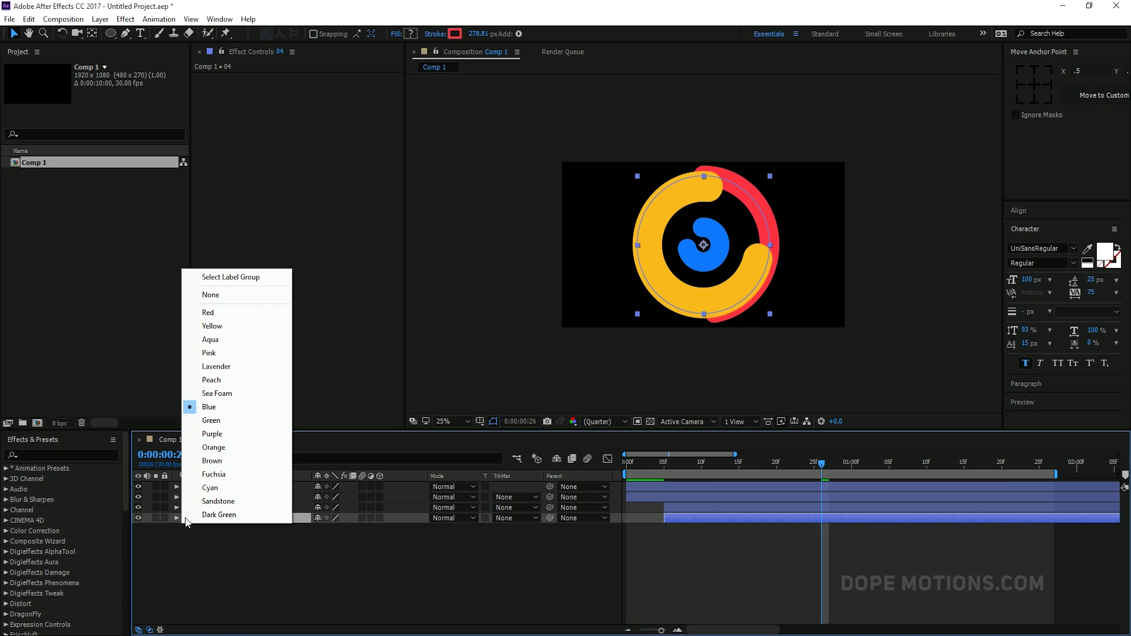
{"action": "left_click", "coordinate": [215, 312]}
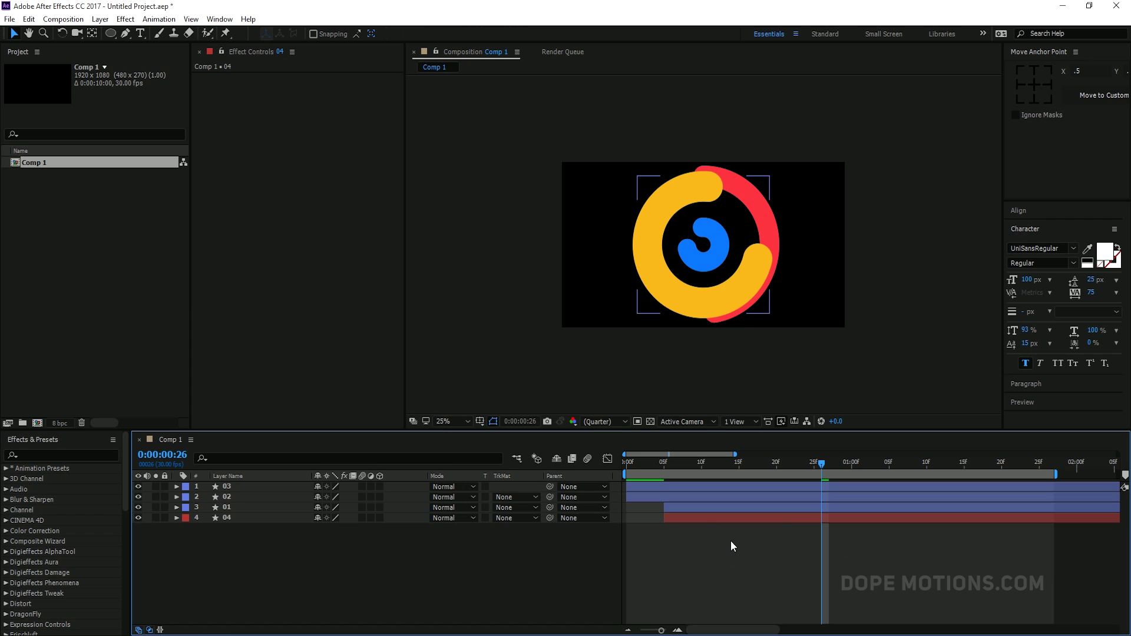
Step: Move layer 04 to start at frame 0 and change its stroke color to green 3FEE7C
{"action": "left_click_drag", "start_coordinate": [692, 518], "coordinate": [657, 523]}
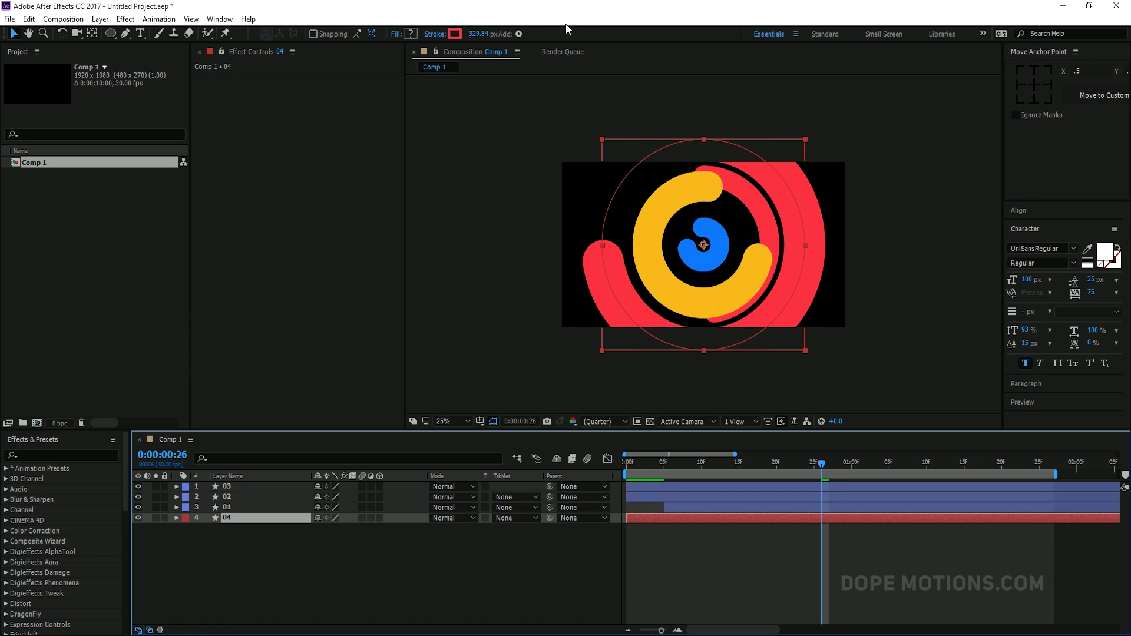
{"action": "left_click", "coordinate": [456, 34]}
{"action": "mouse_move", "coordinate": [588, 372]}
{"action": "left_mouse_down"}
{"action": "mouse_move", "coordinate": [589, 287]}
{"action": "mouse_move", "coordinate": [591, 338]}
{"action": "left_mouse_up"}
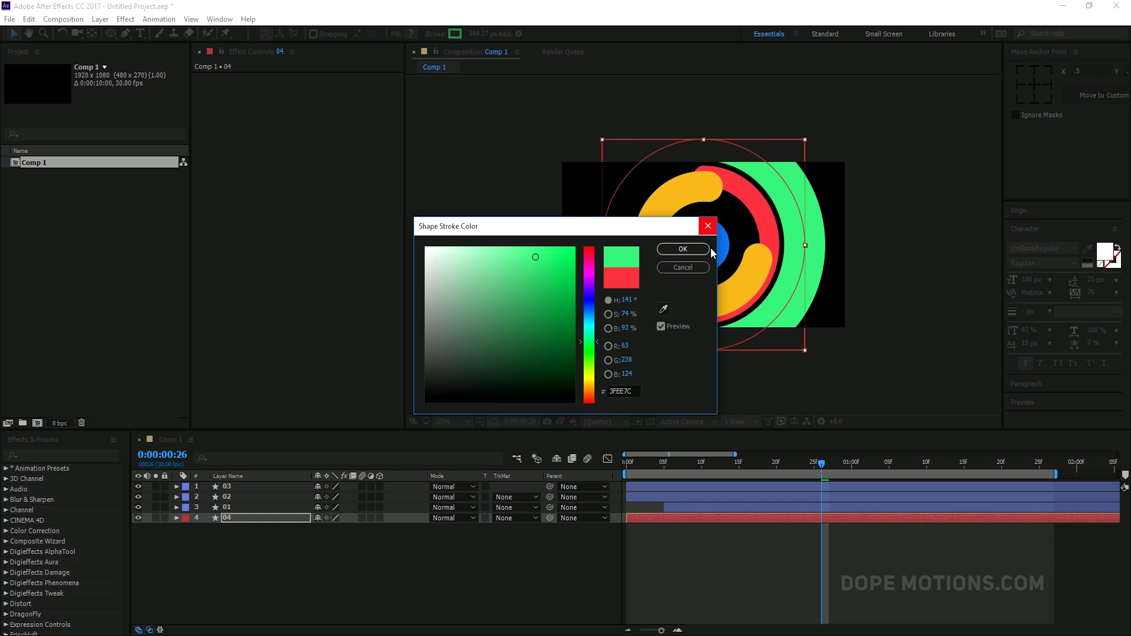
{"action": "left_click", "coordinate": [683, 249]}
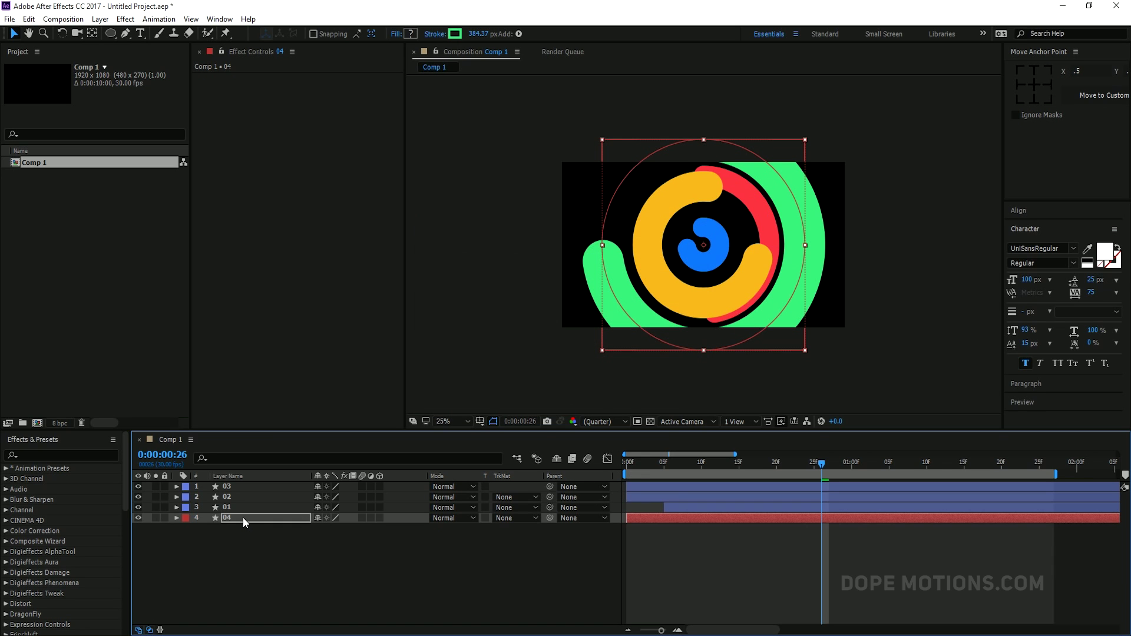
Step: Rotate layer 04 to 94° so the green arc opens in a different direction
{"action": "key", "text": "Return"}
{"action": "left_click_drag", "start_coordinate": [332, 529], "coordinate": [386, 527]}
{"action": "key", "text": "Return"}
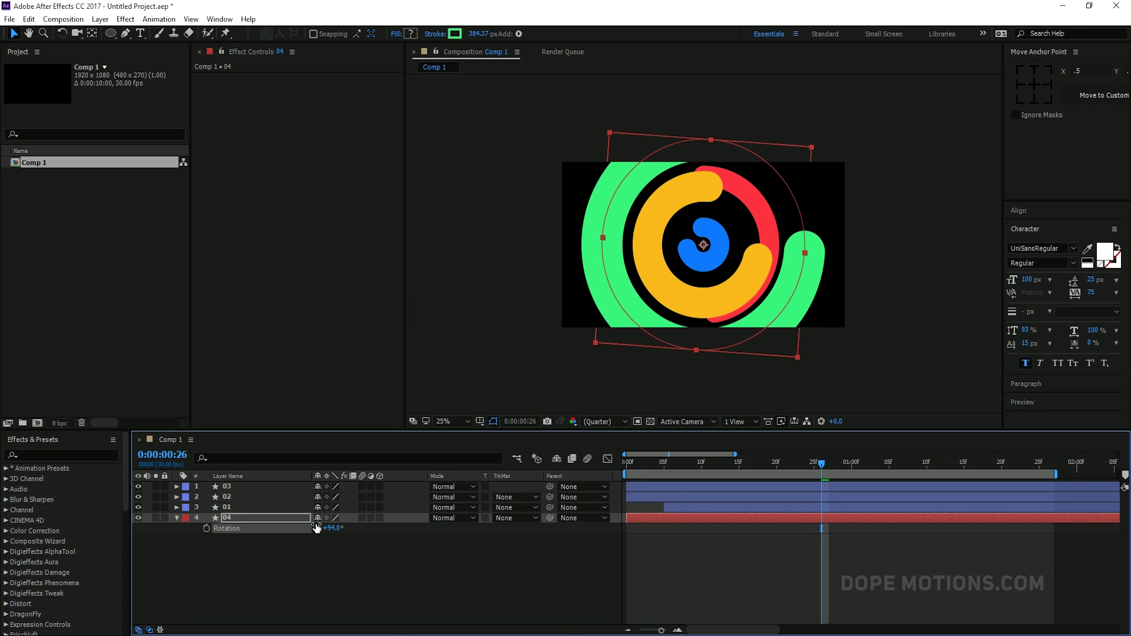
Step: Reveal layer 04's modified properties in an enlarged timeline and reduce its Ellipse Path size to 1490
{"action": "double_click", "coordinate": [227, 518]}
{"action": "key", "text": "r"}
{"action": "key", "text": "r"}
{"action": "key", "text": "r"}
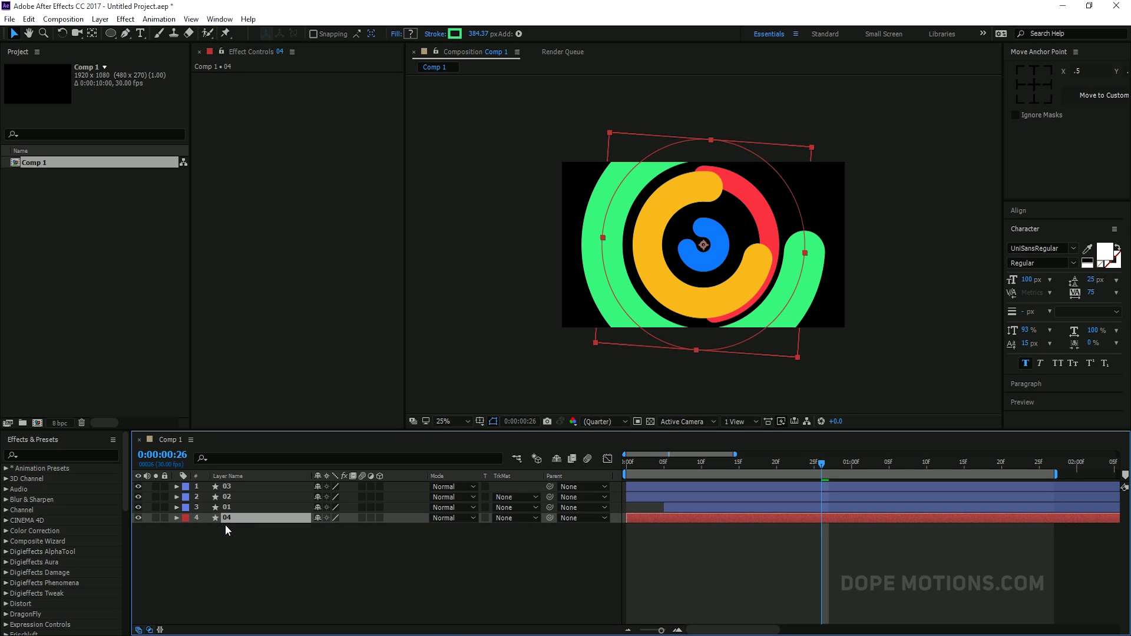
{"action": "key", "text": "u"}
{"action": "key", "text": "u"}
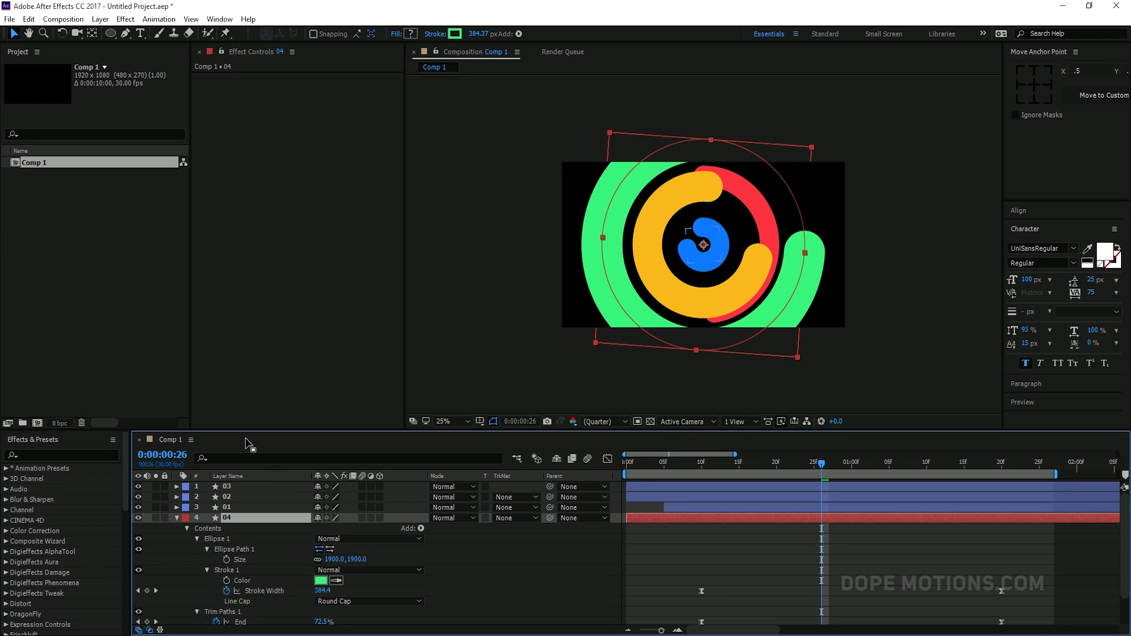
{"action": "left_click_drag", "start_coordinate": [245, 430], "coordinate": [252, 333]}
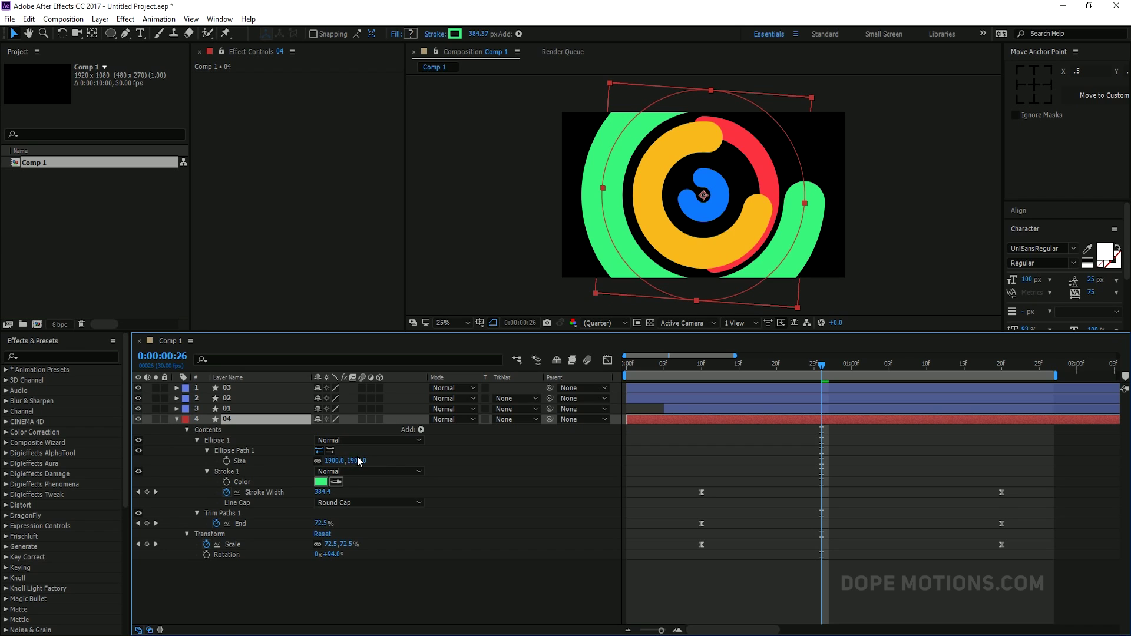
{"action": "left_click_drag", "start_coordinate": [357, 460], "coordinate": [155, 496]}
Step: Go to 0:00:00:23 and set layer 04's rotation to 225°
{"action": "left_click_drag", "start_coordinate": [823, 366], "coordinate": [796, 402]}
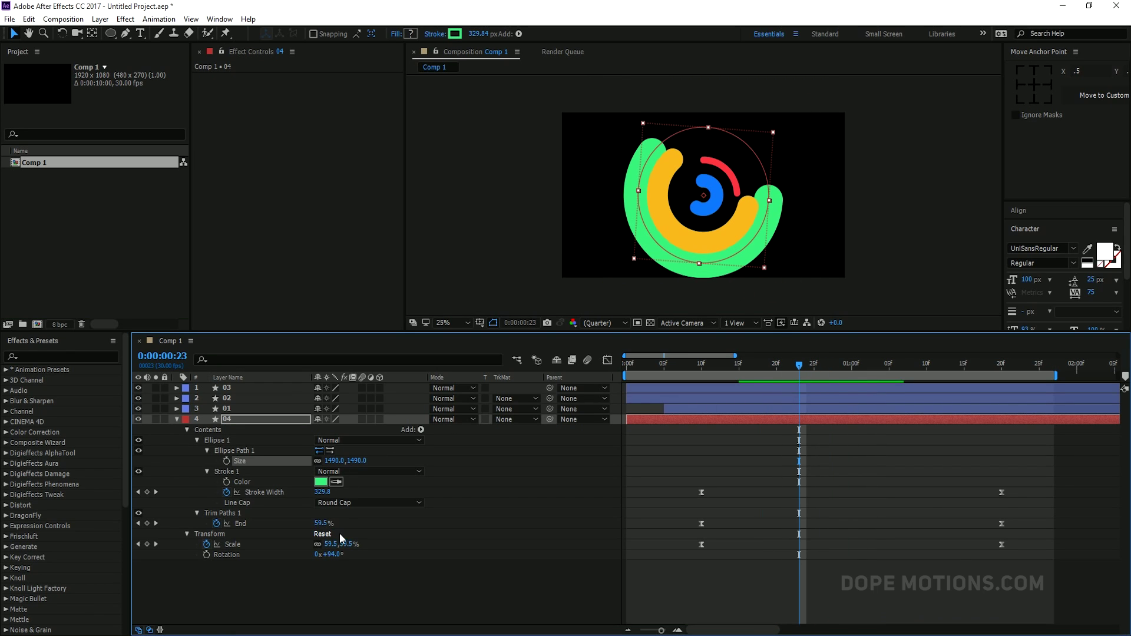
{"action": "left_click_drag", "start_coordinate": [332, 554], "coordinate": [409, 556]}
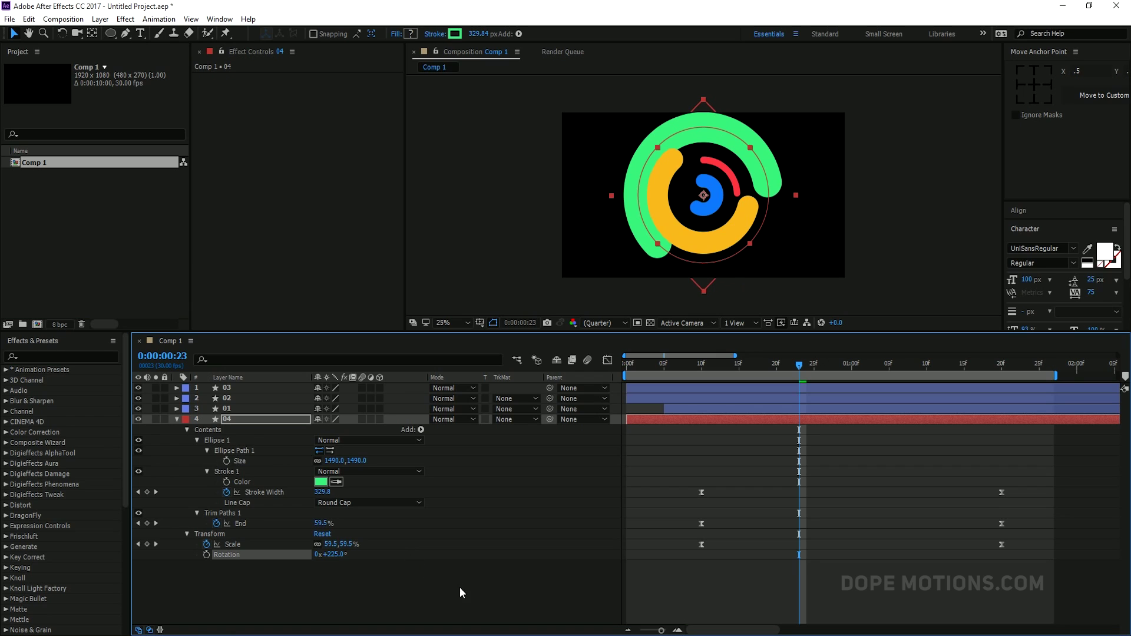
{"action": "left_click", "coordinate": [462, 591]}
Step: Set layer 04's Stroke Width keyframe at 0:00:01:20 to 300, check it at 0:00:00:23, and collapse the layer
{"action": "left_click_drag", "start_coordinate": [728, 362], "coordinate": [1000, 384]}
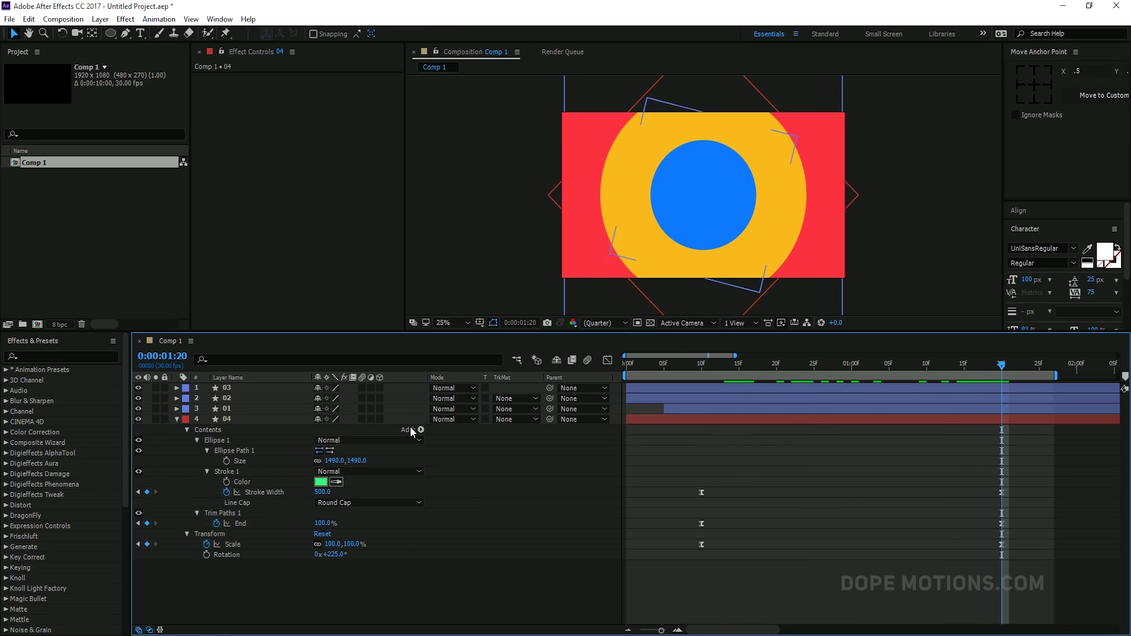
{"action": "left_click", "coordinate": [322, 493]}
{"action": "key", "text": "Return"}
{"action": "left_click", "coordinate": [746, 366]}
{"action": "left_click_drag", "start_coordinate": [759, 364], "coordinate": [801, 366]}
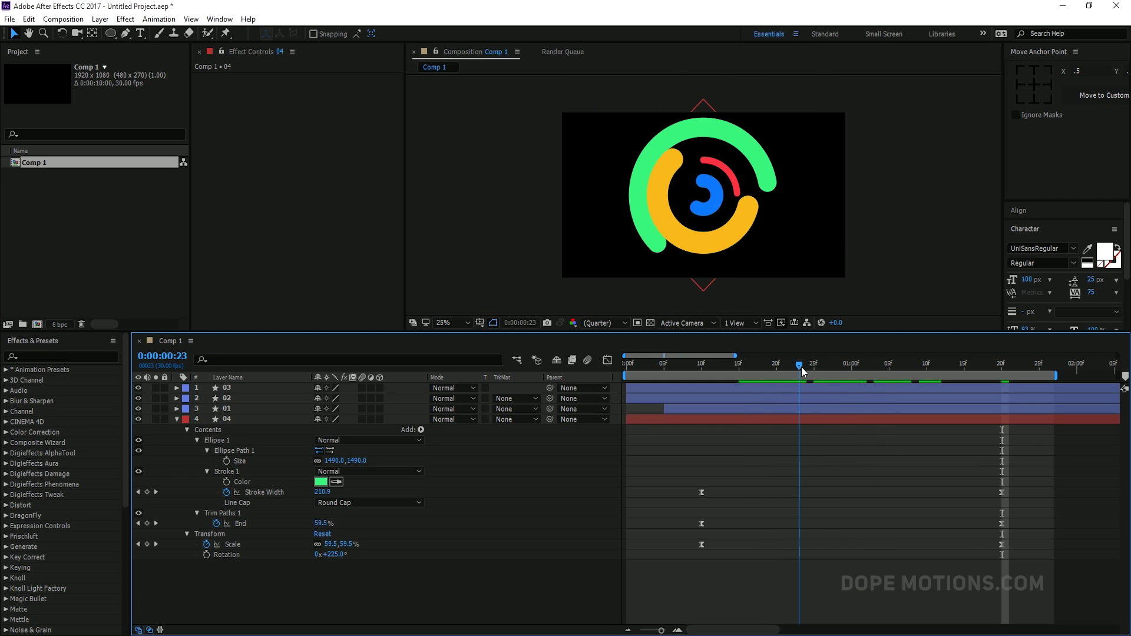
{"action": "left_click", "coordinate": [174, 419]}
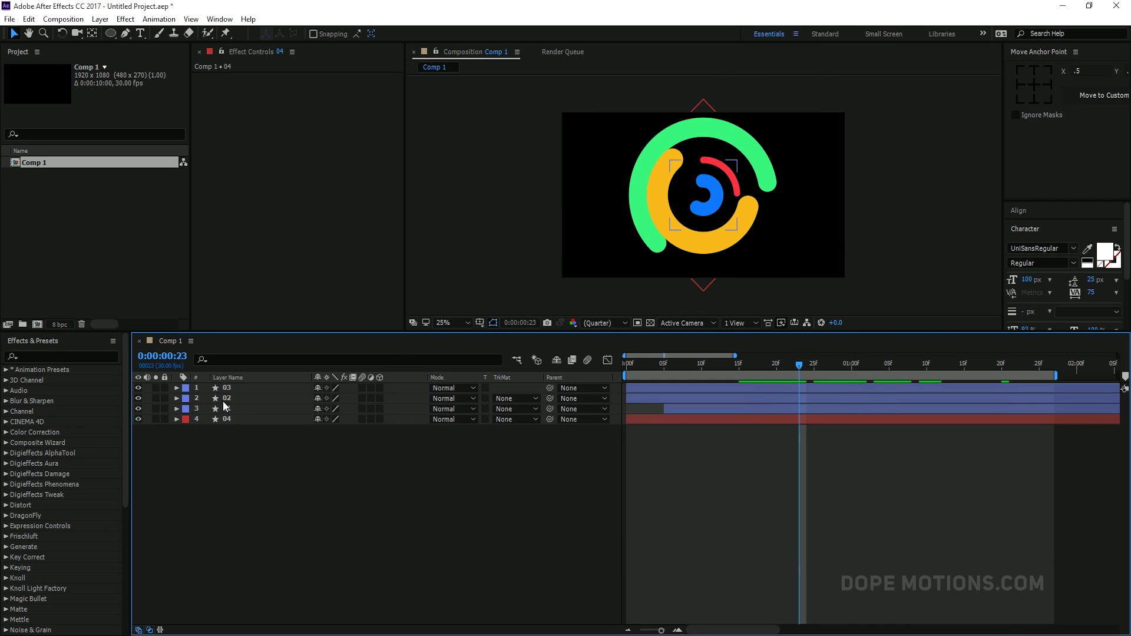
Step: Duplicate layer 03 and change the copy's stroke color to purple, working at 0:00:01:20 with its keyframes shown
{"action": "left_click", "coordinate": [229, 398]}
{"action": "left_click", "coordinate": [234, 386]}
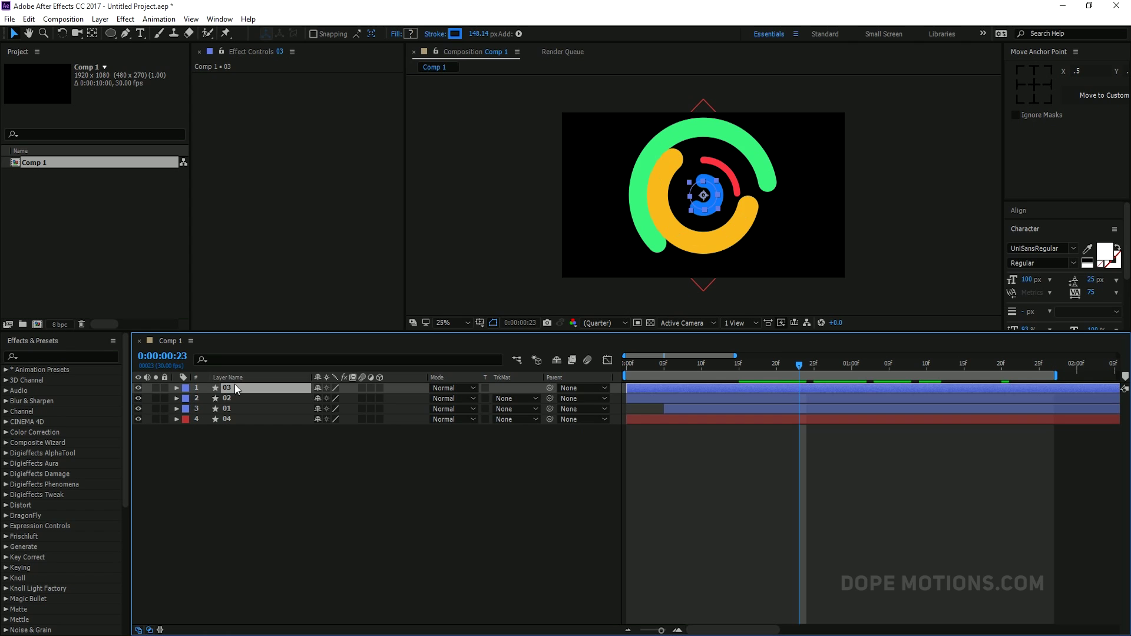
{"action": "key", "text": "ctrl+d"}
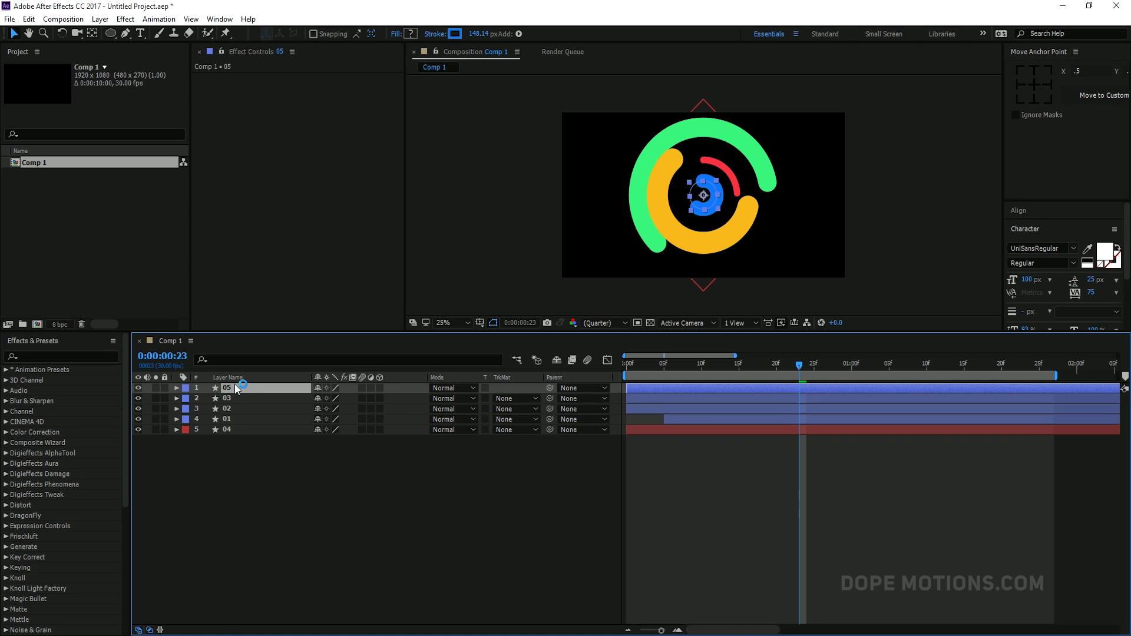
{"action": "key", "text": "u"}
{"action": "left_click_drag", "start_coordinate": [904, 369], "coordinate": [1001, 369]}
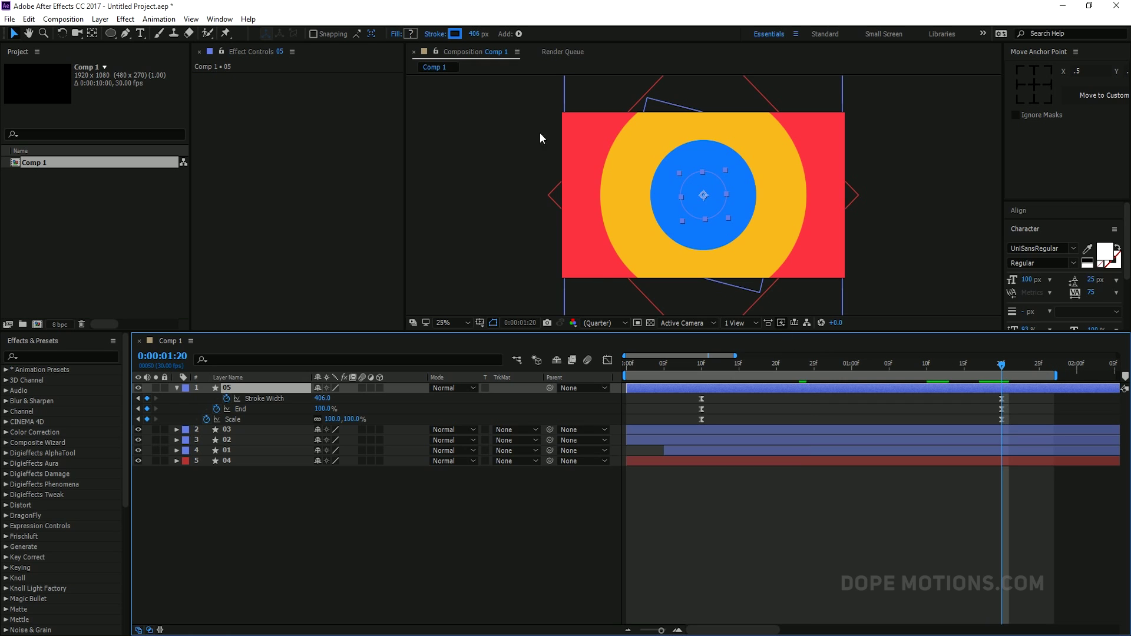
{"action": "left_click", "coordinate": [454, 34]}
{"action": "left_click_drag", "start_coordinate": [590, 324], "coordinate": [590, 275]}
{"action": "left_click_drag", "start_coordinate": [532, 254], "coordinate": [546, 254]}
{"action": "left_click", "coordinate": [700, 249]}
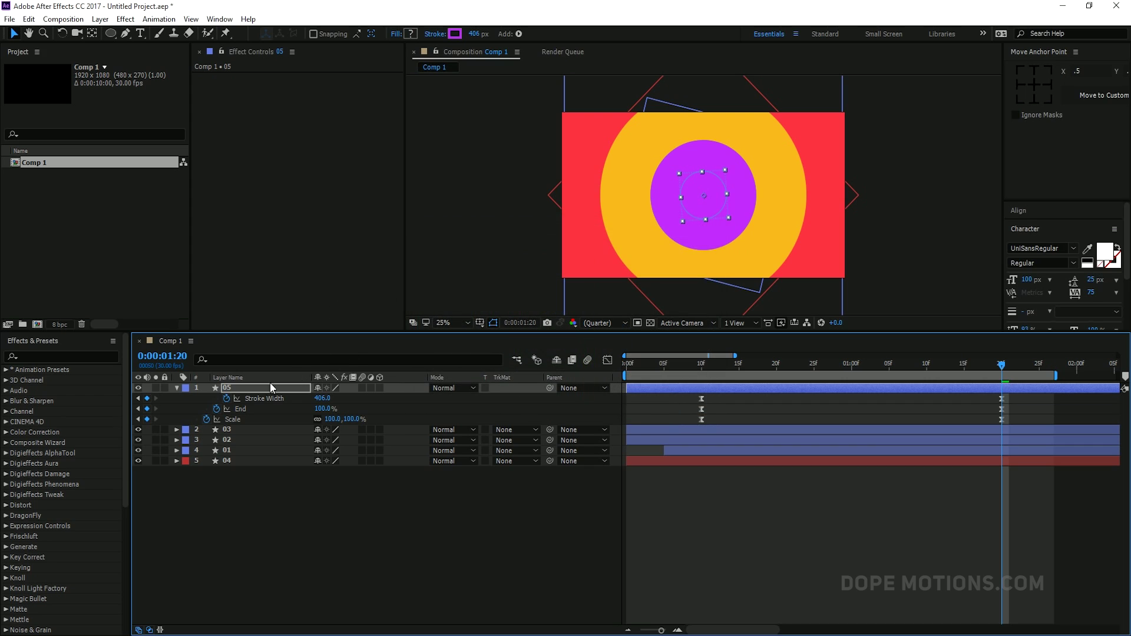
Step: Place layer 05 at the bottom of the layer stack and give it a Red label
{"action": "left_click_drag", "start_coordinate": [226, 389], "coordinate": [228, 475]}
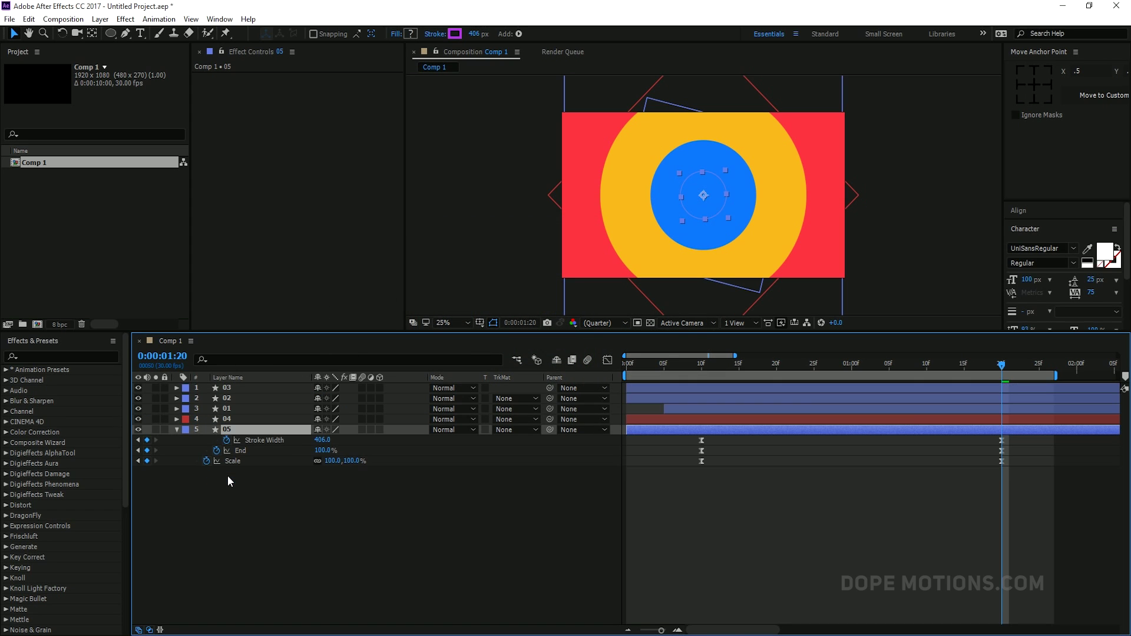
{"action": "left_click", "coordinate": [186, 430]}
{"action": "left_click", "coordinate": [218, 225]}
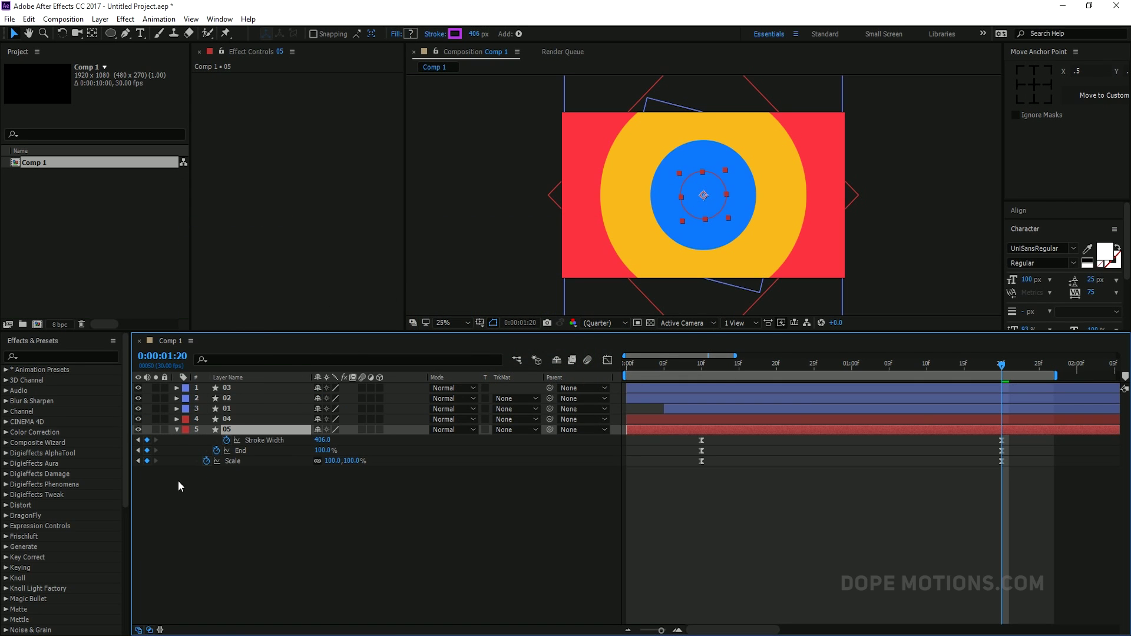
Step: Solo layer 05, set its Stroke Width keyframe at 0:00:01:20 to 300, check the motion, and unsolo it
{"action": "left_click", "coordinate": [155, 430]}
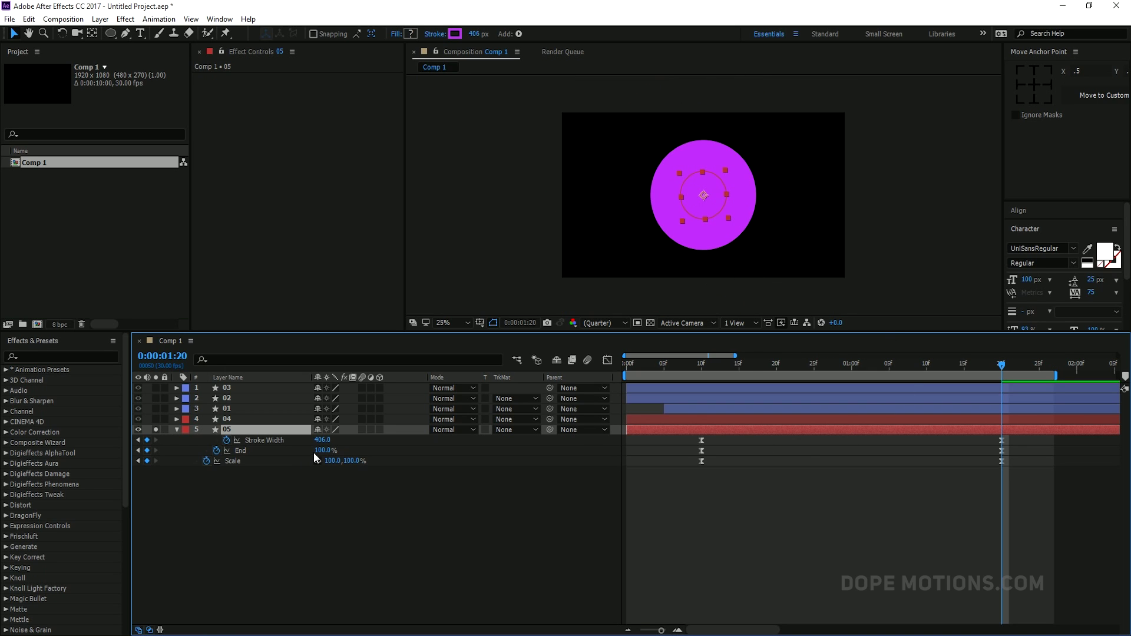
{"action": "left_click", "coordinate": [322, 440]}
{"action": "type", "text": "300"}
{"action": "left_click", "coordinate": [333, 521]}
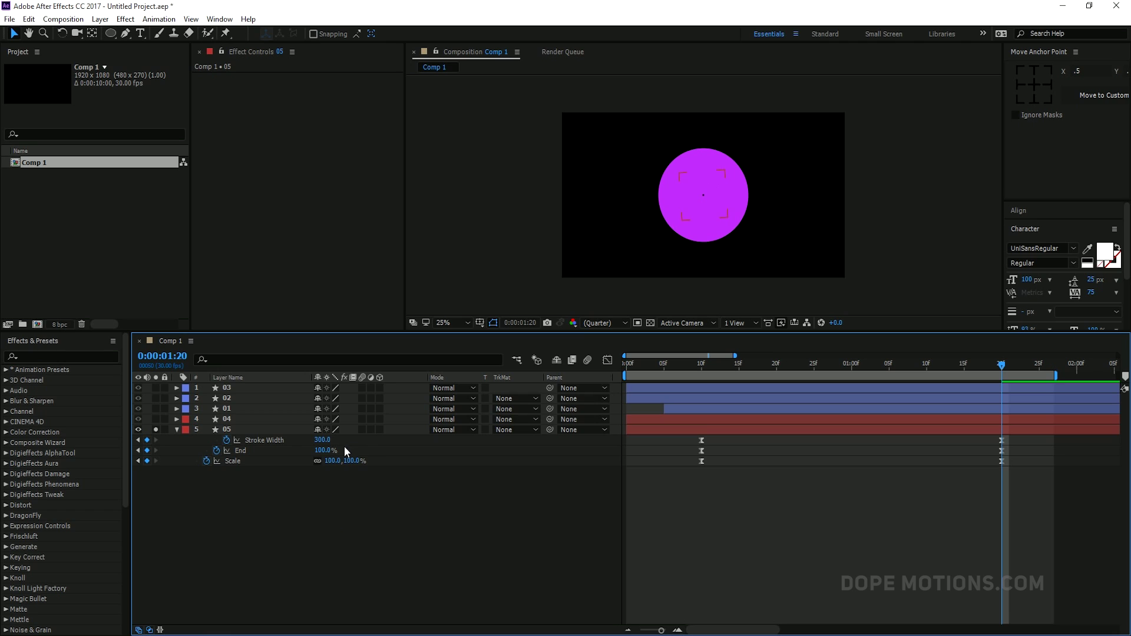
{"action": "left_click_drag", "start_coordinate": [810, 363], "coordinate": [897, 374]}
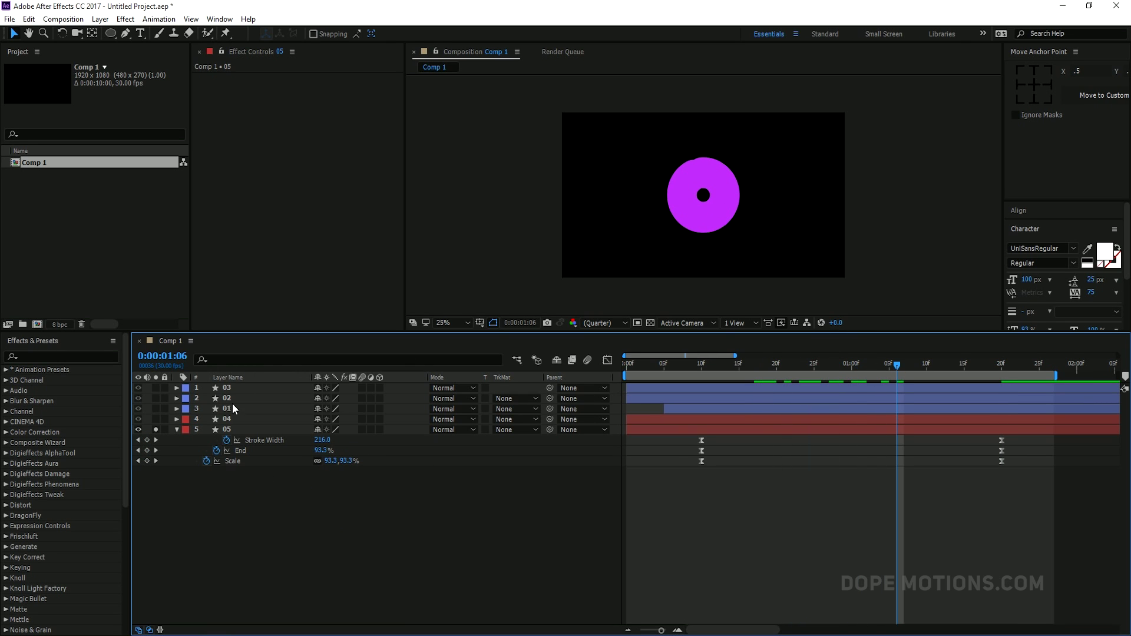
{"action": "left_click", "coordinate": [155, 429]}
{"action": "mouse_move", "coordinate": [819, 361]}
{"action": "left_mouse_down"}
{"action": "mouse_move", "coordinate": [789, 366]}
{"action": "mouse_move", "coordinate": [807, 367]}
{"action": "left_mouse_up"}
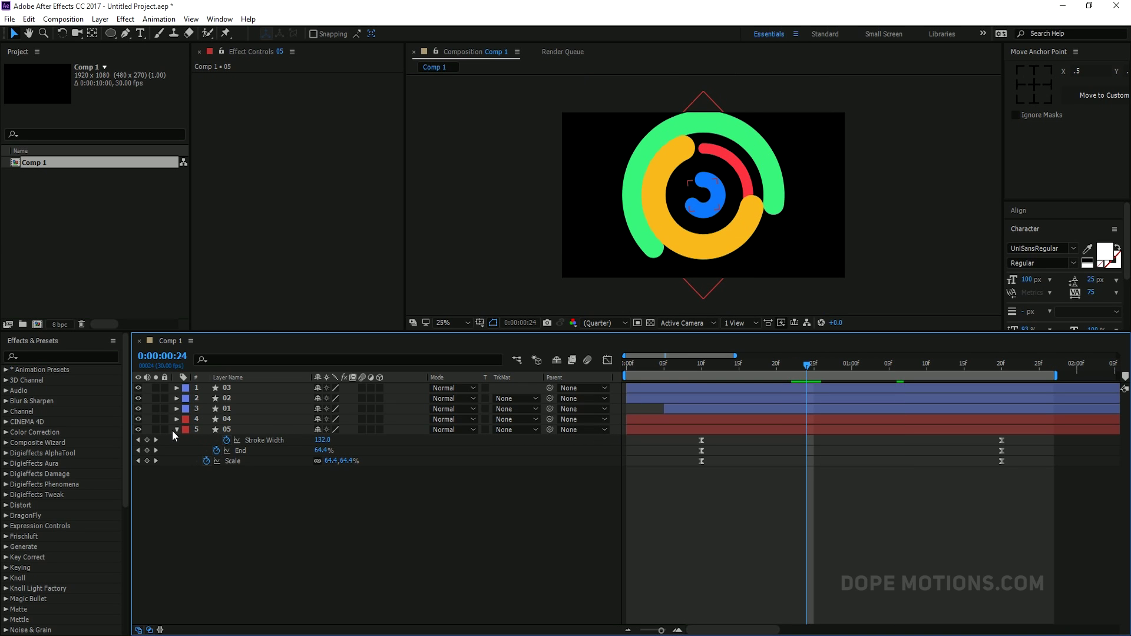
Step: Set layer 05's Scale keyframe at 0:00:01:20 to 200% and scrub to 0:00:00:25
{"action": "left_click", "coordinate": [225, 428]}
{"action": "key", "text": "s"}
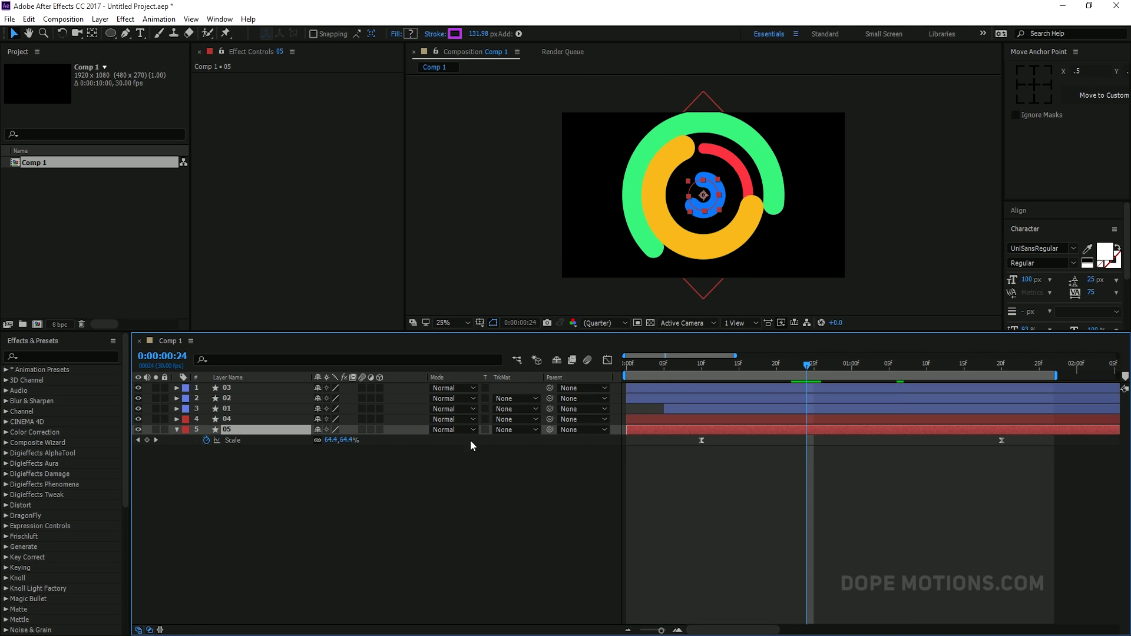
{"action": "left_click", "coordinate": [999, 365]}
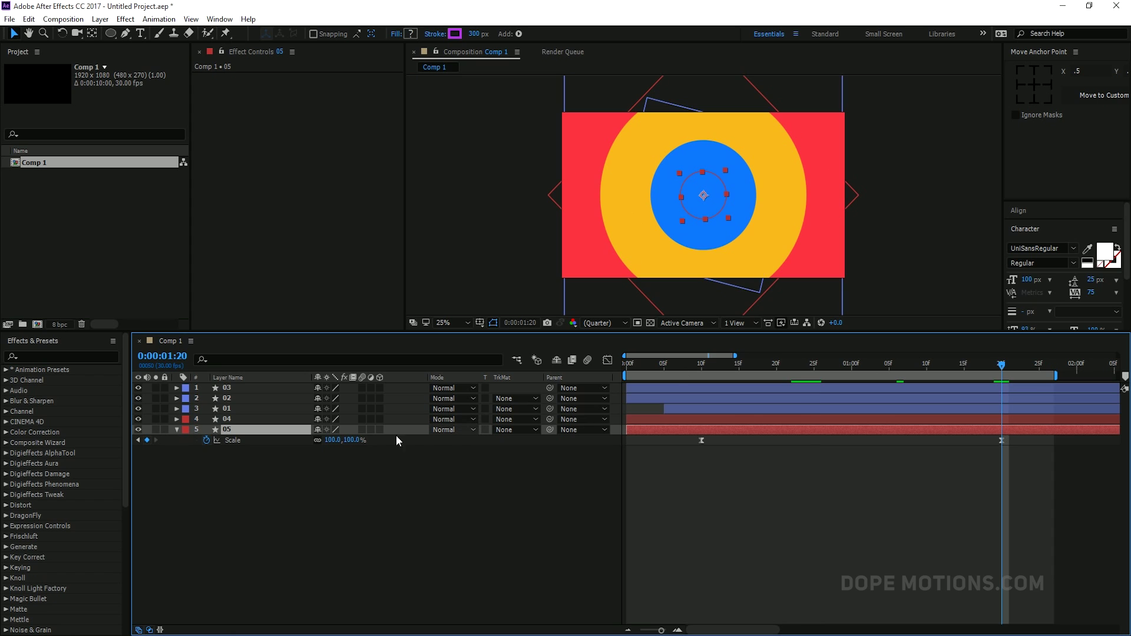
{"action": "left_click", "coordinate": [351, 441]}
{"action": "type", "text": "200"}
{"action": "left_click", "coordinate": [385, 479]}
{"action": "left_click_drag", "start_coordinate": [701, 367], "coordinate": [817, 382]}
Step: Rotate layer 05 to 64° so the purple arc opens in a different direction
{"action": "left_click", "coordinate": [234, 431]}
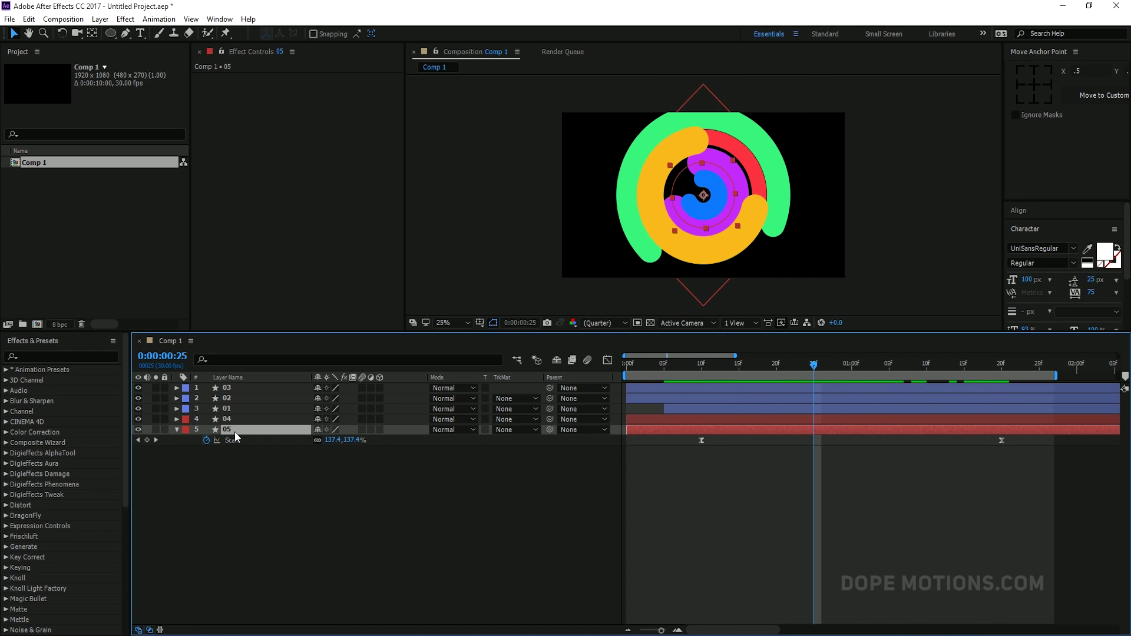
{"action": "key", "text": "r"}
{"action": "left_click_drag", "start_coordinate": [332, 445], "coordinate": [368, 442]}
{"action": "left_click", "coordinate": [362, 495]}
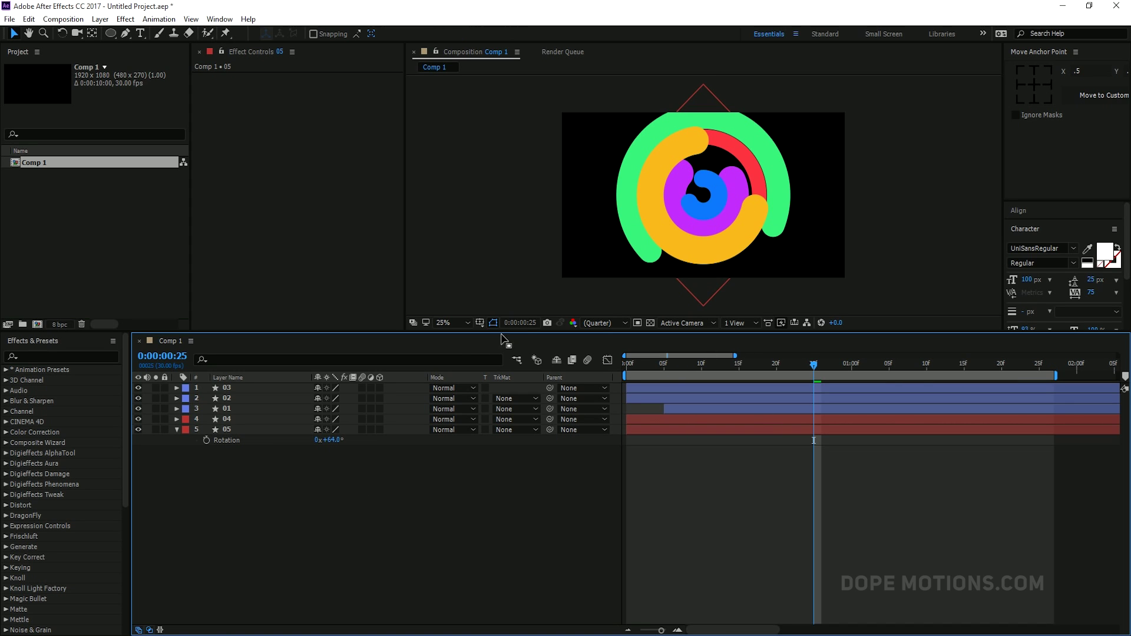
Step: Preview the transition from the first frame and extend the work area to just past 3 seconds
{"action": "left_click_drag", "start_coordinate": [464, 332], "coordinate": [460, 416]}
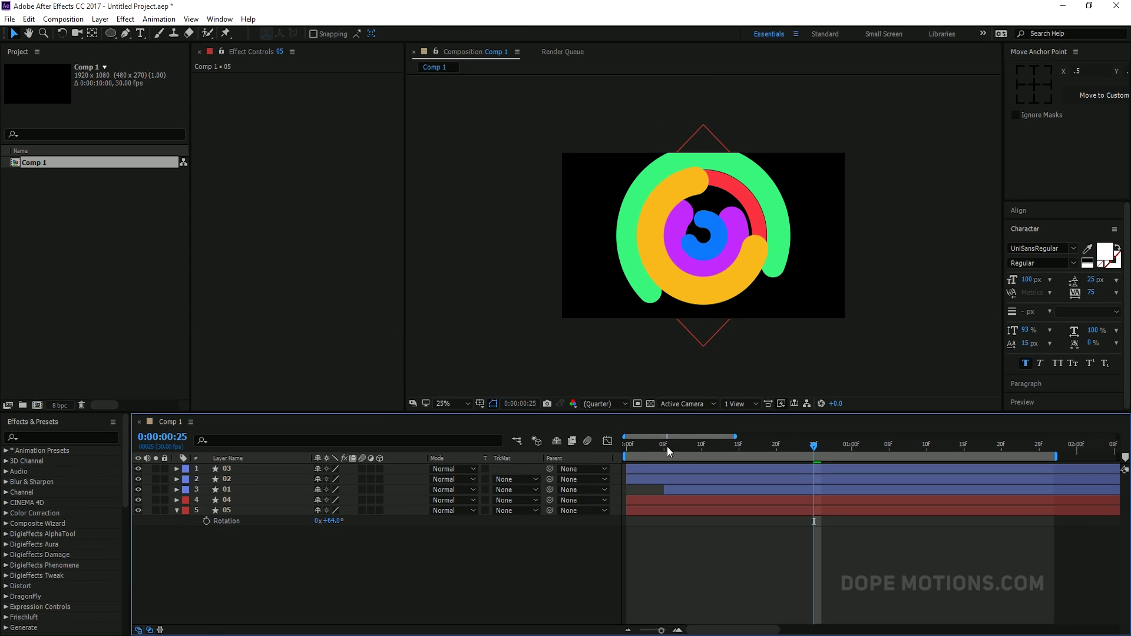
{"action": "left_click_drag", "start_coordinate": [666, 446], "coordinate": [571, 454]}
{"action": "key", "text": "space"}
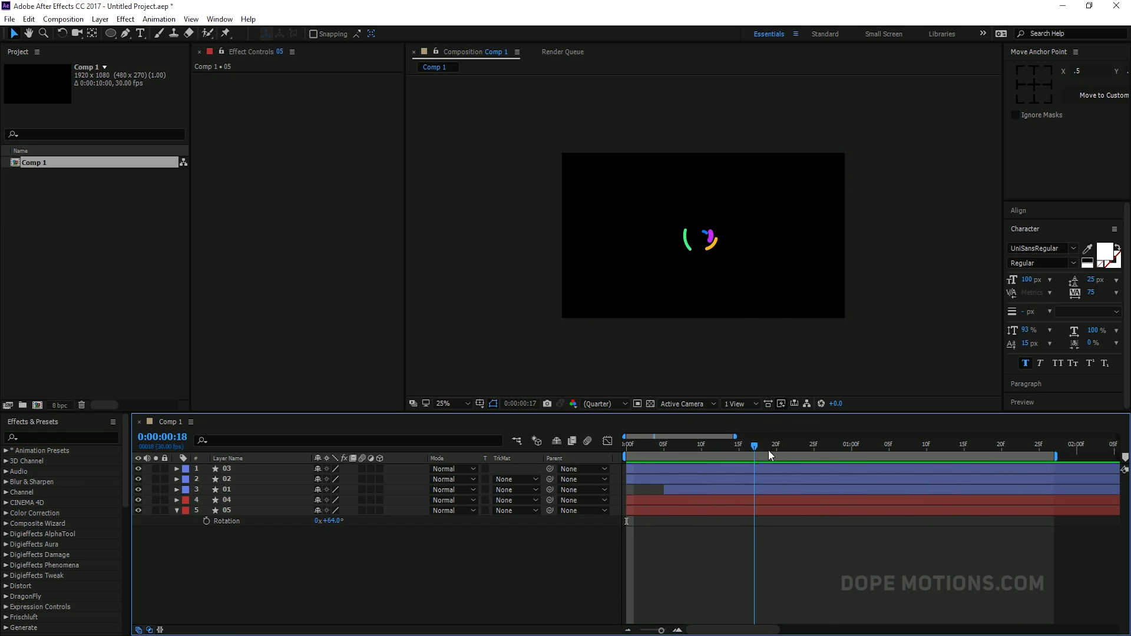
{"action": "key", "text": "space"}
{"action": "key", "text": "minus"}
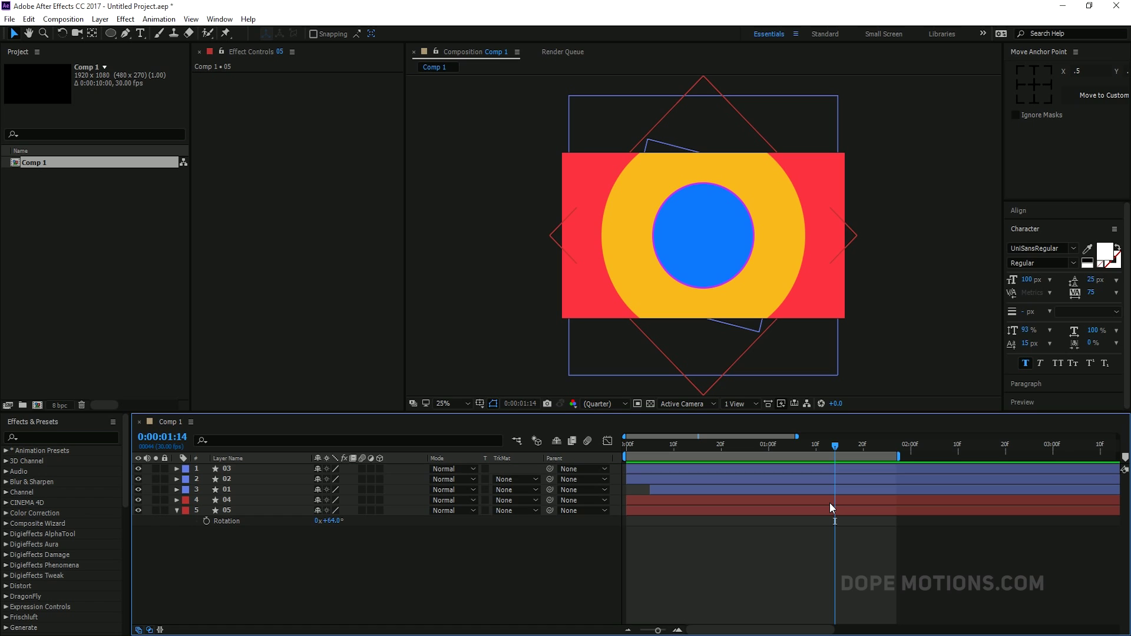
{"action": "left_click_drag", "start_coordinate": [872, 446], "coordinate": [1069, 456]}
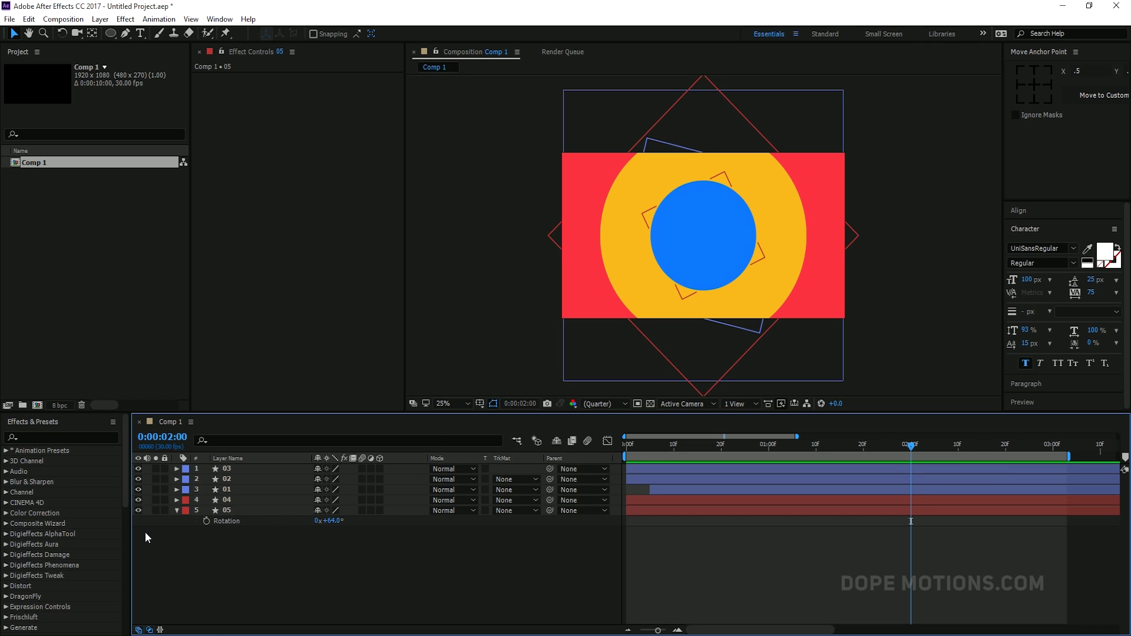
Step: Trim the ends of layers 04 and 05 to 0:00:02:00
{"action": "left_click", "coordinate": [176, 511]}
{"action": "left_click", "coordinate": [223, 501]}
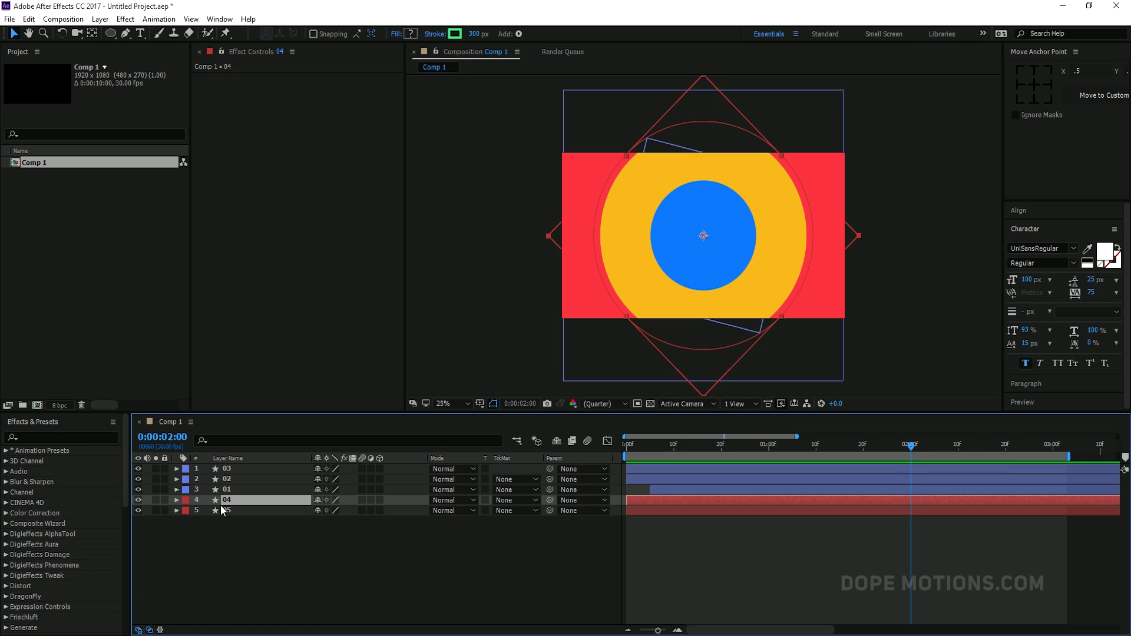
{"action": "left_click", "coordinate": [223, 511], "text": "shift"}
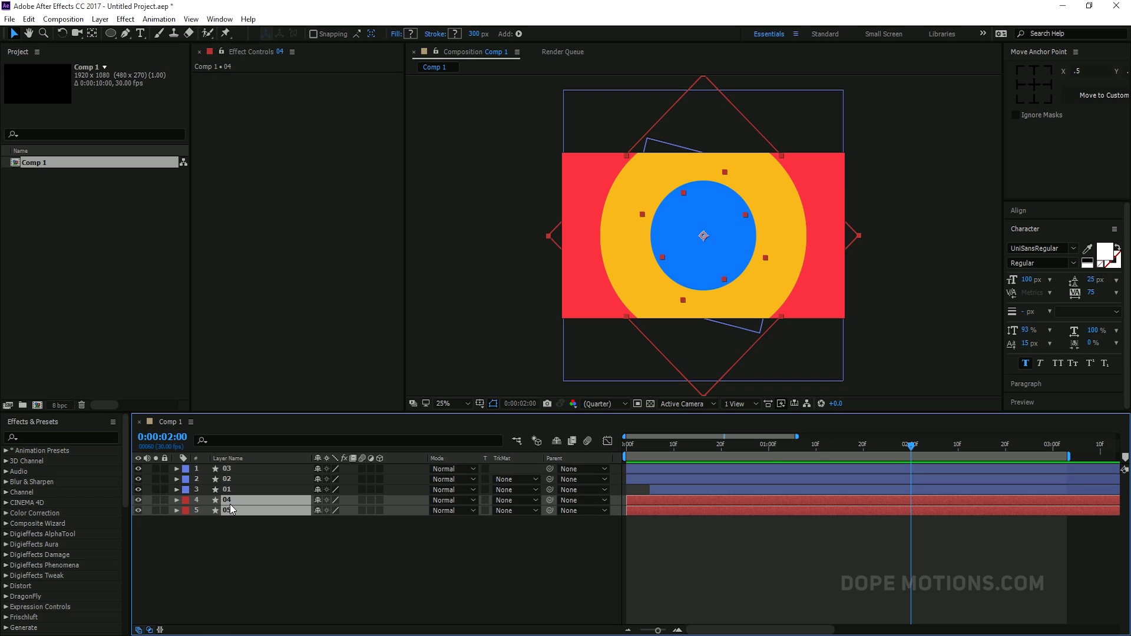
{"action": "key", "text": "alt+bracketright"}
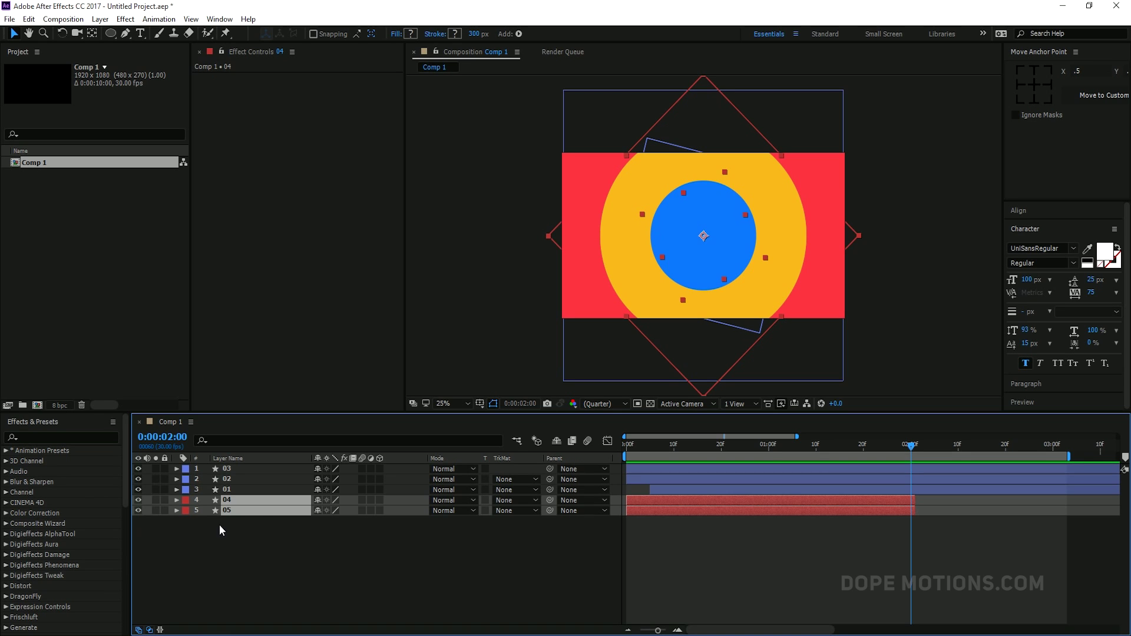
{"action": "left_click", "coordinate": [255, 535]}
{"action": "left_click", "coordinate": [246, 505]}
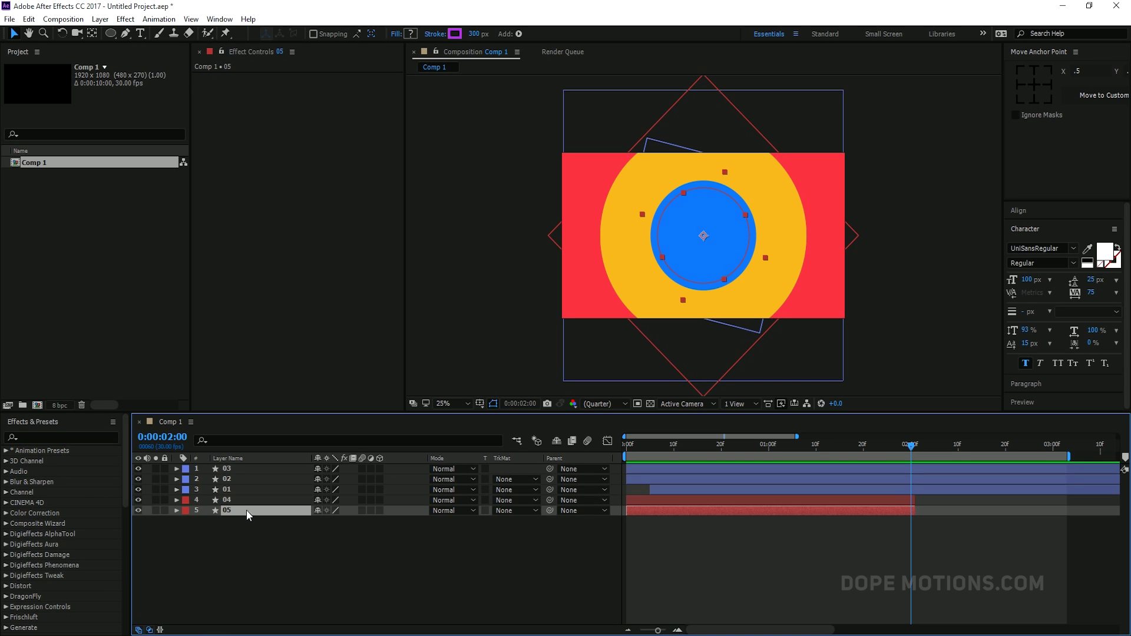
{"action": "left_click", "coordinate": [250, 526]}
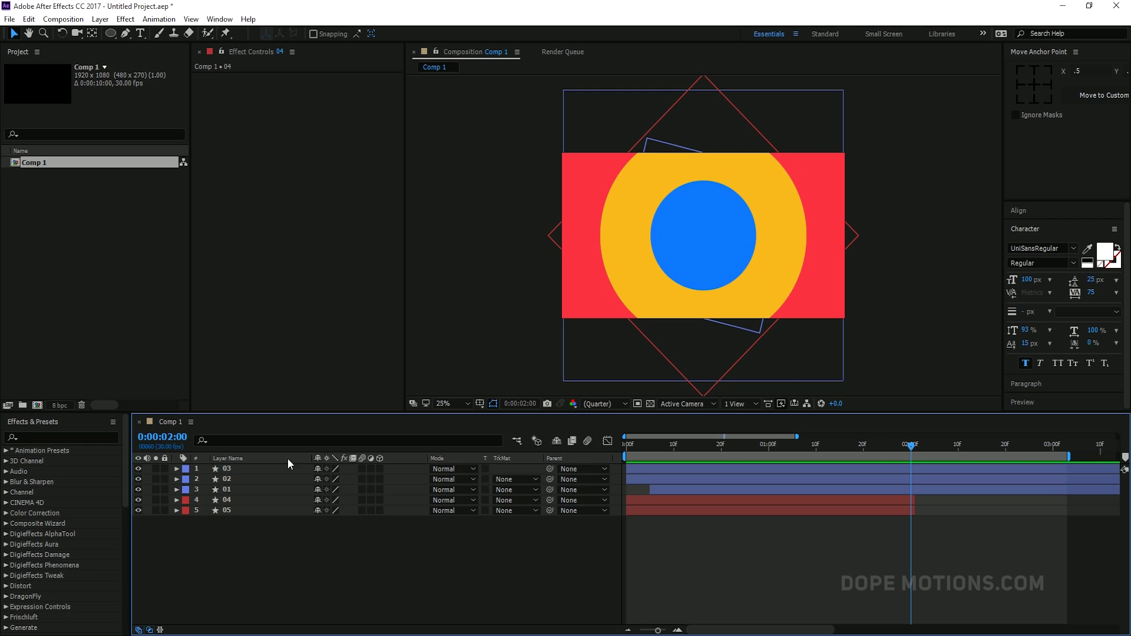
Step: Add Scale keyframes at 0:00:02:00 on layers 03, 02 and 01, keeping their current scale
{"action": "left_click", "coordinate": [248, 468]}
{"action": "left_click", "coordinate": [239, 489], "text": "shift"}
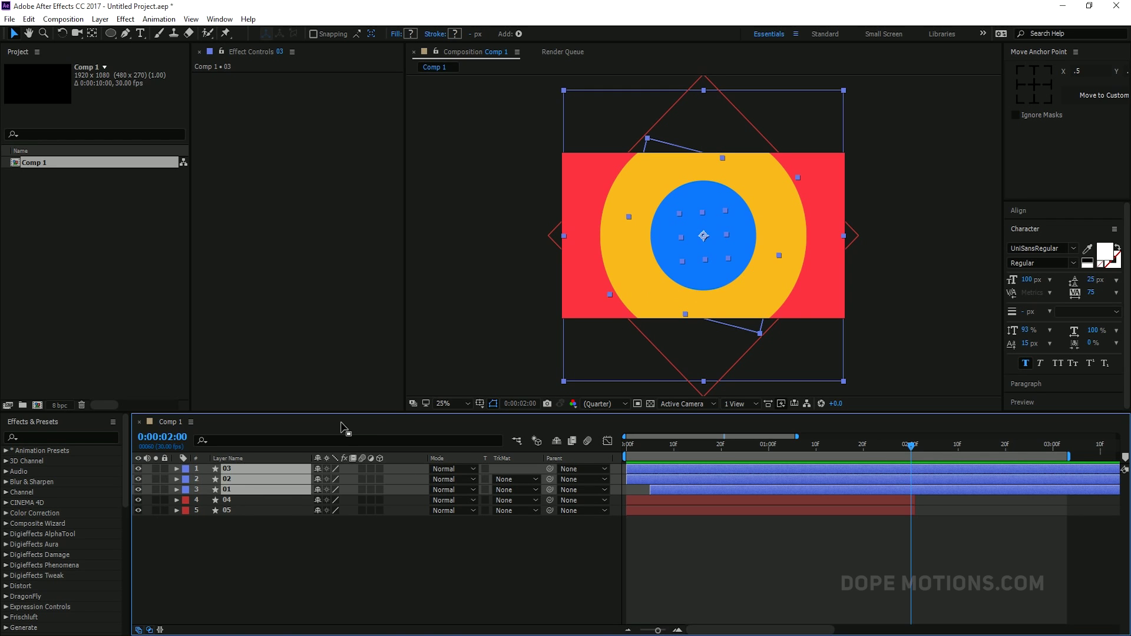
{"action": "key", "text": "u"}
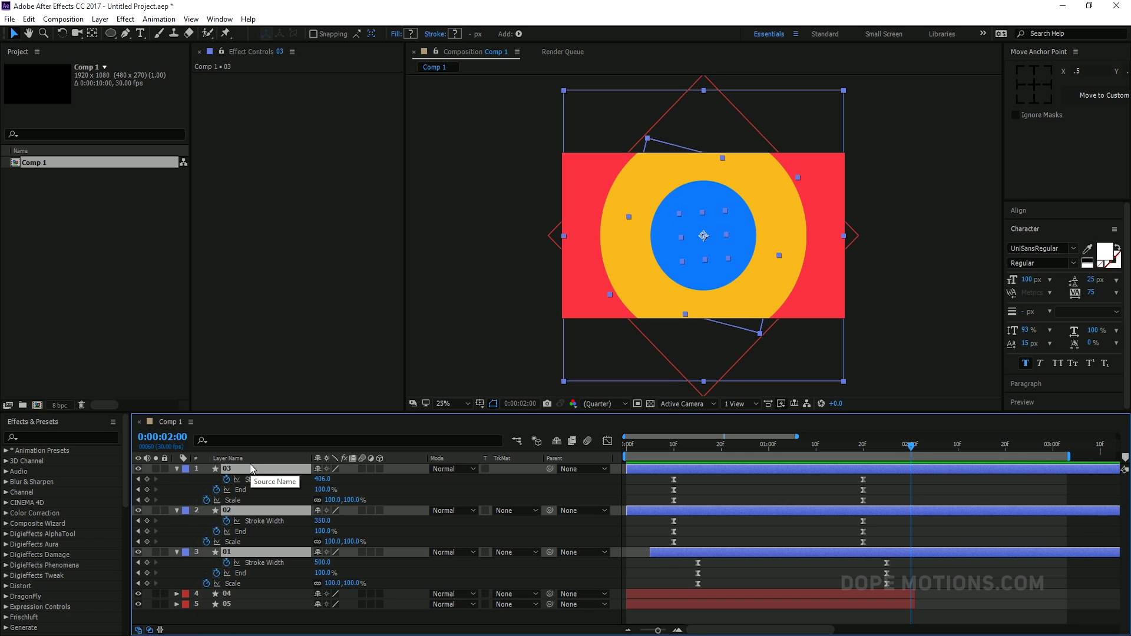
{"action": "key", "text": "u"}
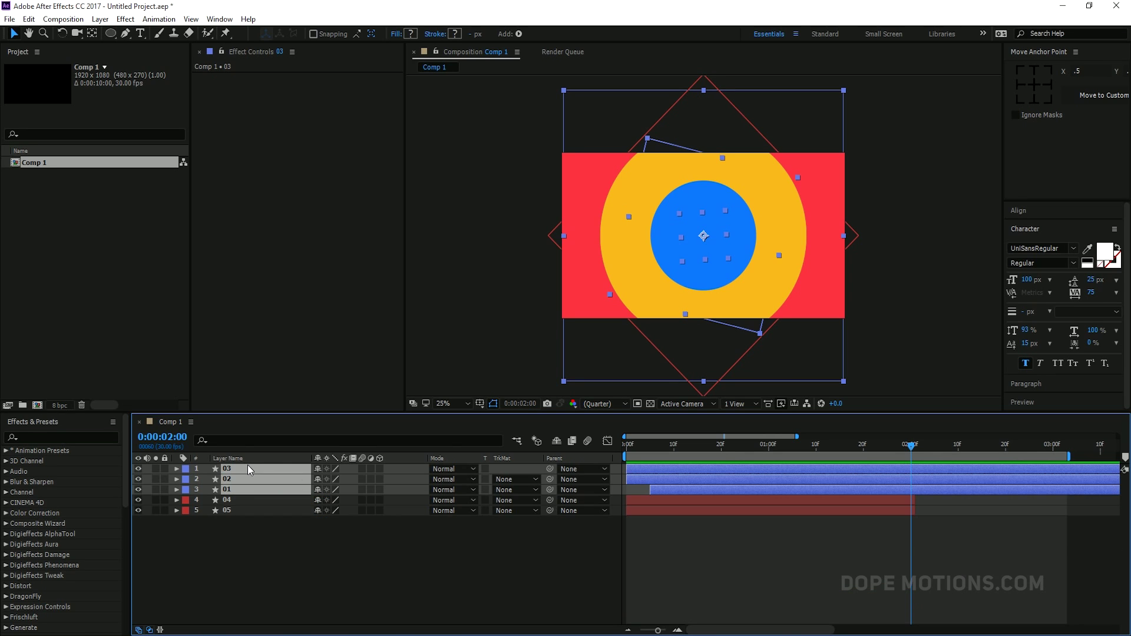
{"action": "key", "text": "s"}
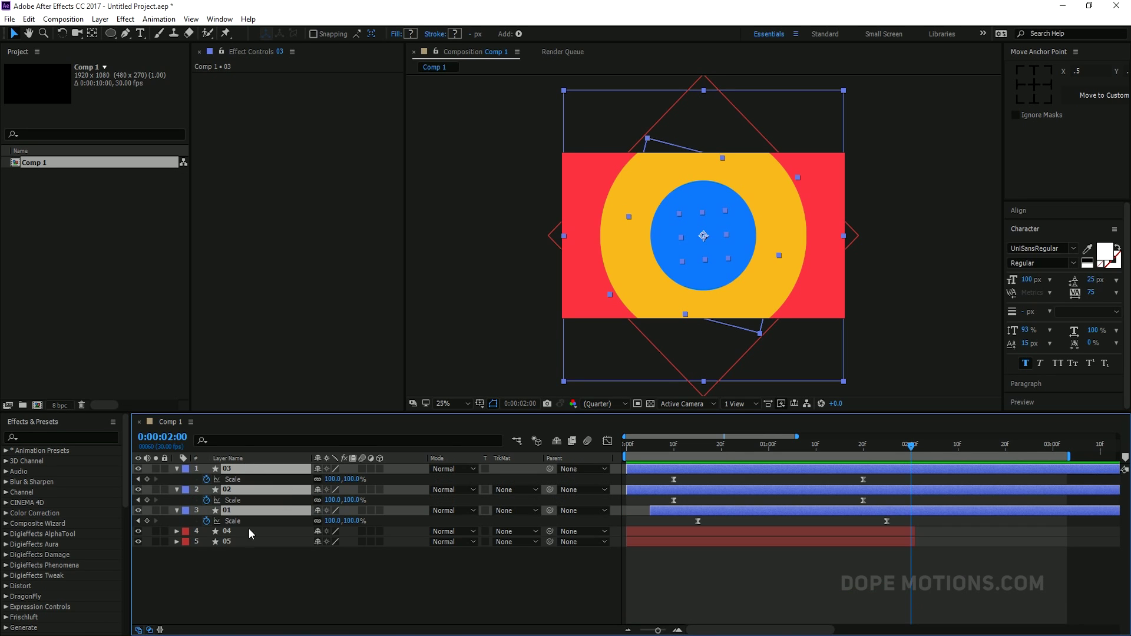
{"action": "left_click", "coordinate": [295, 577]}
{"action": "left_click", "coordinate": [147, 479]}
{"action": "left_click", "coordinate": [146, 499]}
{"action": "left_click", "coordinate": [147, 520]}
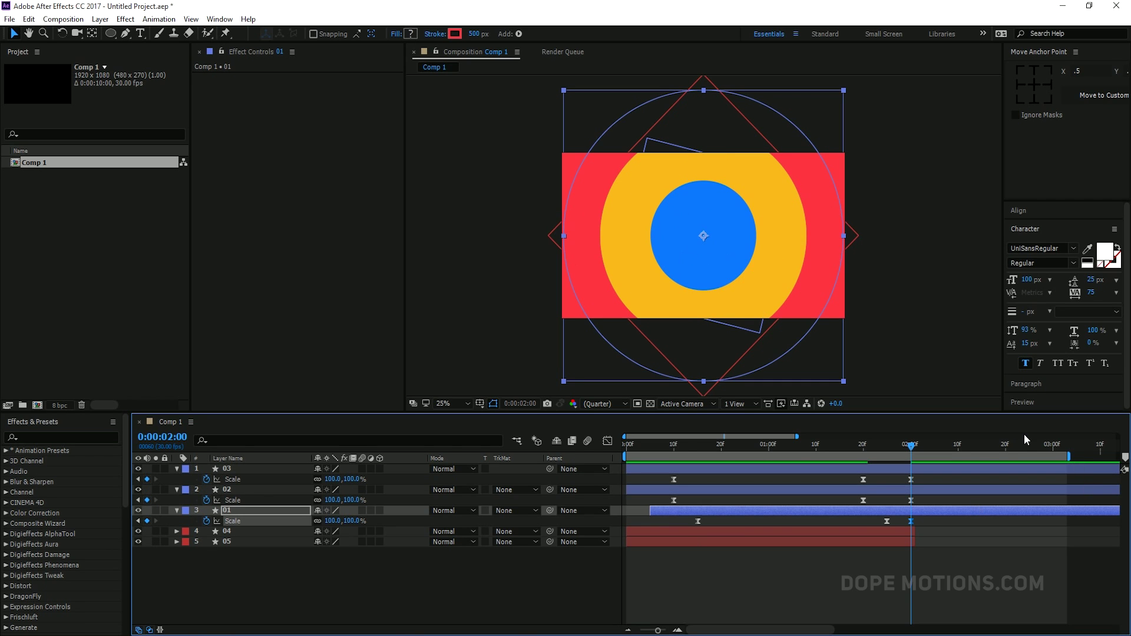
Step: At 0:00:02:20, keyframe Scale to 0% on layer 03, 321% on layer 02 and 164% on layer 01
{"action": "left_click", "coordinate": [1006, 445]}
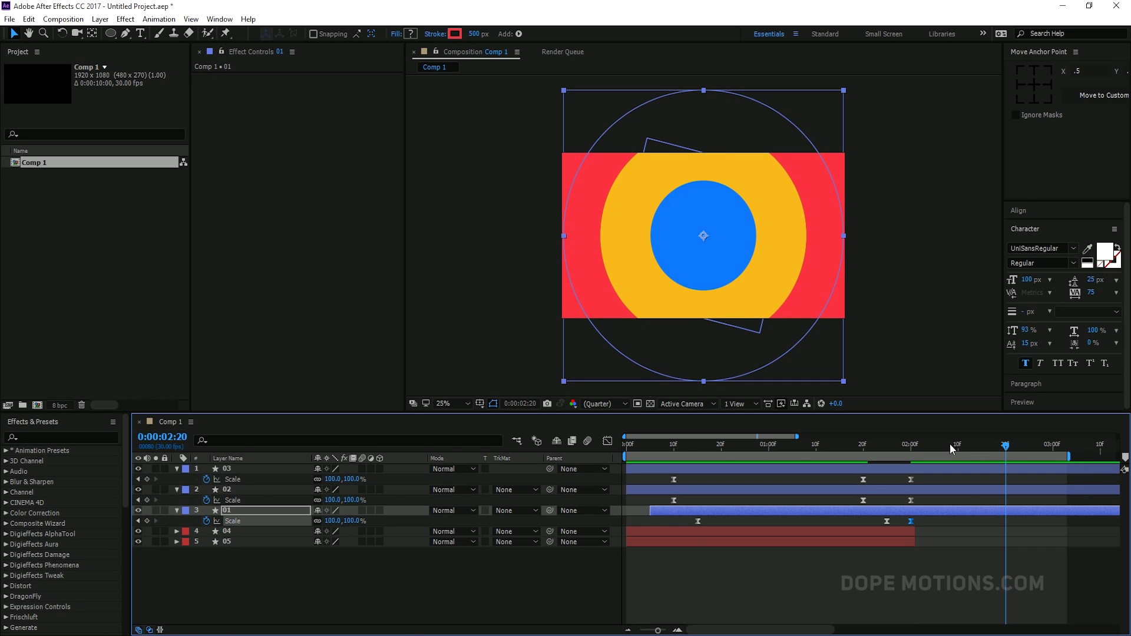
{"action": "left_click", "coordinate": [241, 469]}
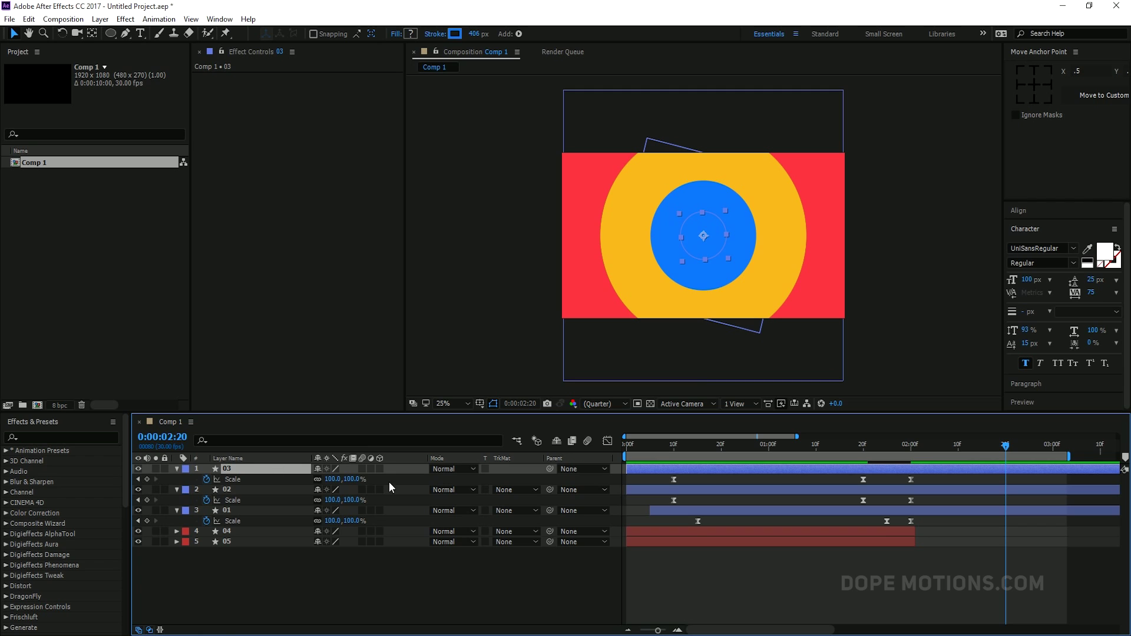
{"action": "left_click", "coordinate": [352, 479]}
{"action": "type", "text": "0"}
{"action": "key", "text": "Return"}
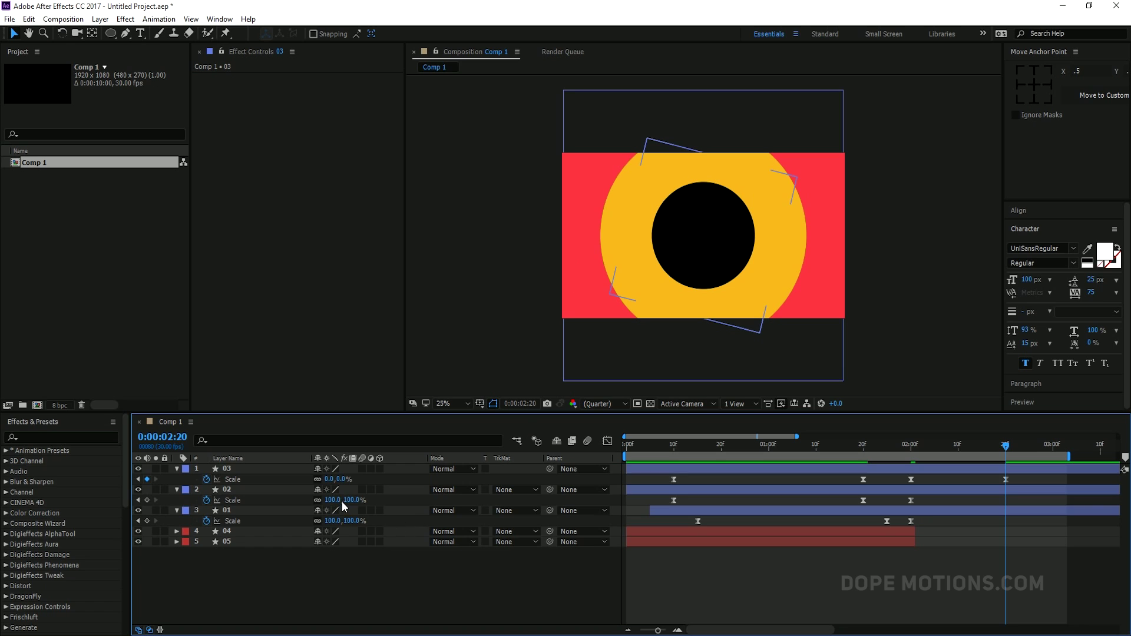
{"action": "left_click_drag", "start_coordinate": [341, 500], "coordinate": [480, 494]}
{"action": "left_click_drag", "start_coordinate": [344, 521], "coordinate": [391, 521]}
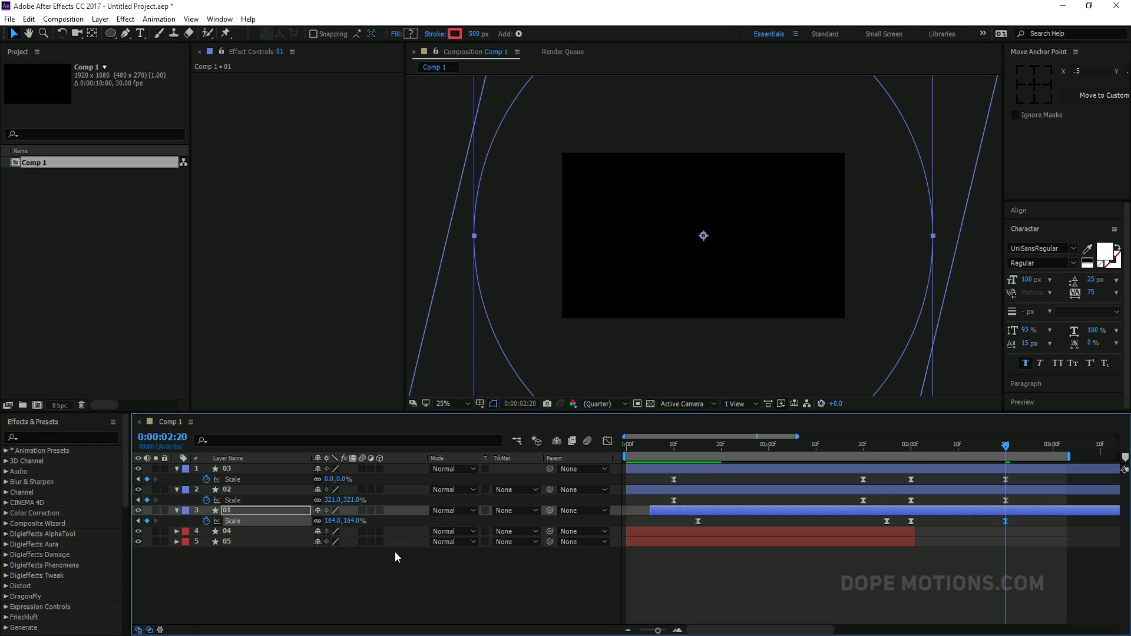
Step: Reshape the speed curves of the last two Scale keyframes on layers 01, 02 and 03 to start slowly and peak shortly before 0:00:02:20
{"action": "left_click", "coordinate": [1005, 542]}
{"action": "left_click_drag", "start_coordinate": [1029, 475], "coordinate": [899, 524]}
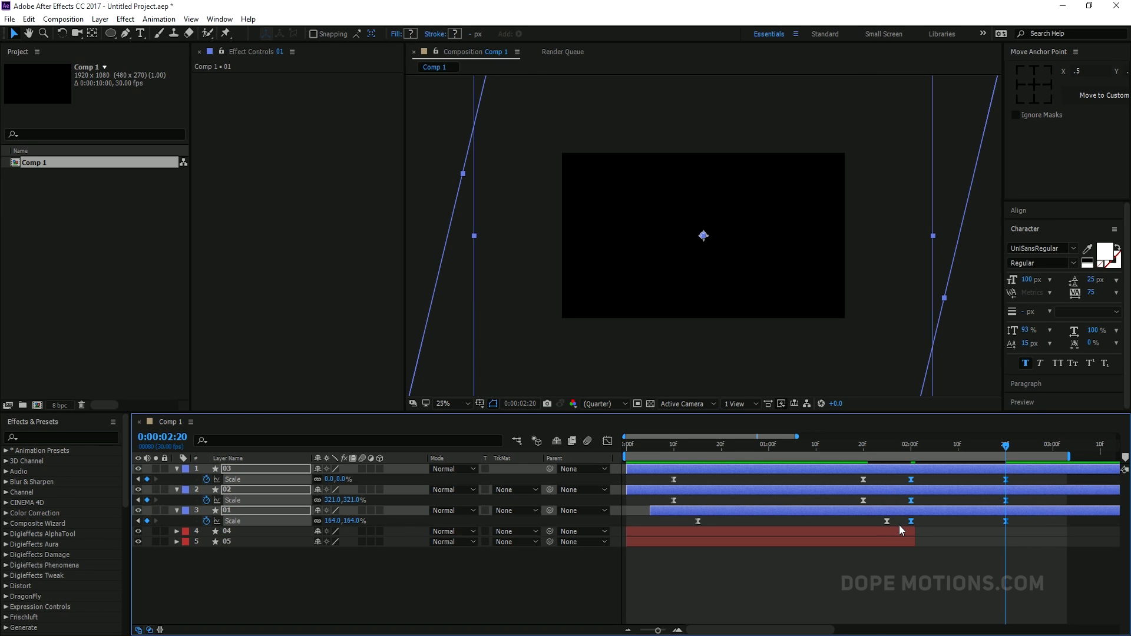
{"action": "left_click", "coordinate": [608, 441]}
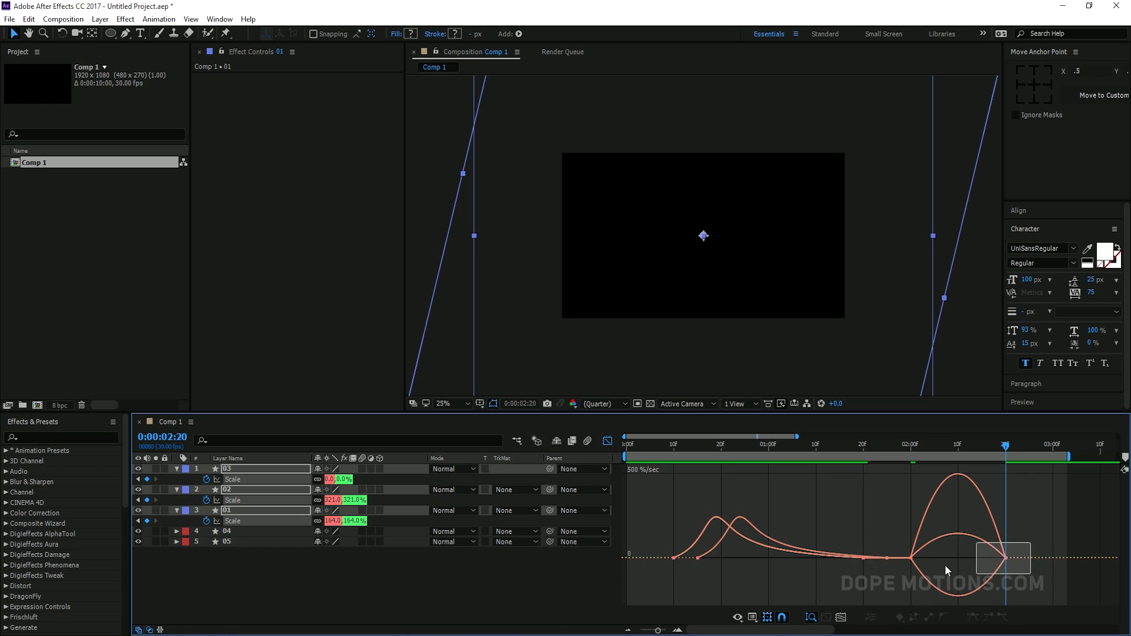
{"action": "left_click_drag", "start_coordinate": [898, 539], "coordinate": [954, 557]}
Step: Review the transition around the start of its ending and scrub back to 0:00:01:23
{"action": "left_click", "coordinate": [892, 448]}
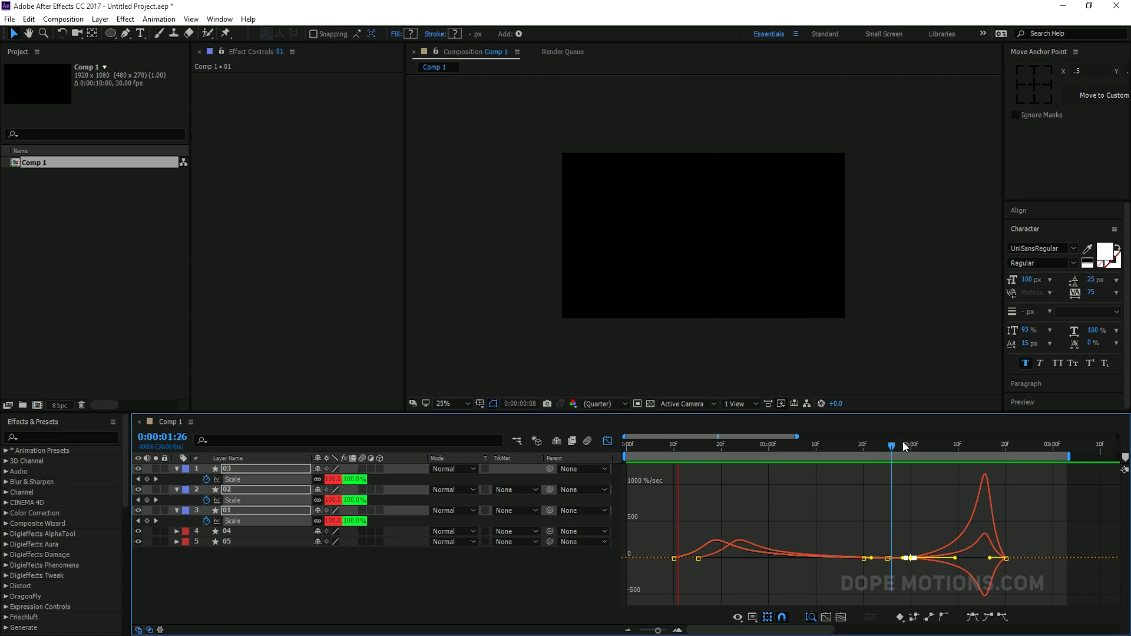
{"action": "left_click", "coordinate": [902, 445]}
{"action": "left_click_drag", "start_coordinate": [911, 447], "coordinate": [877, 452]}
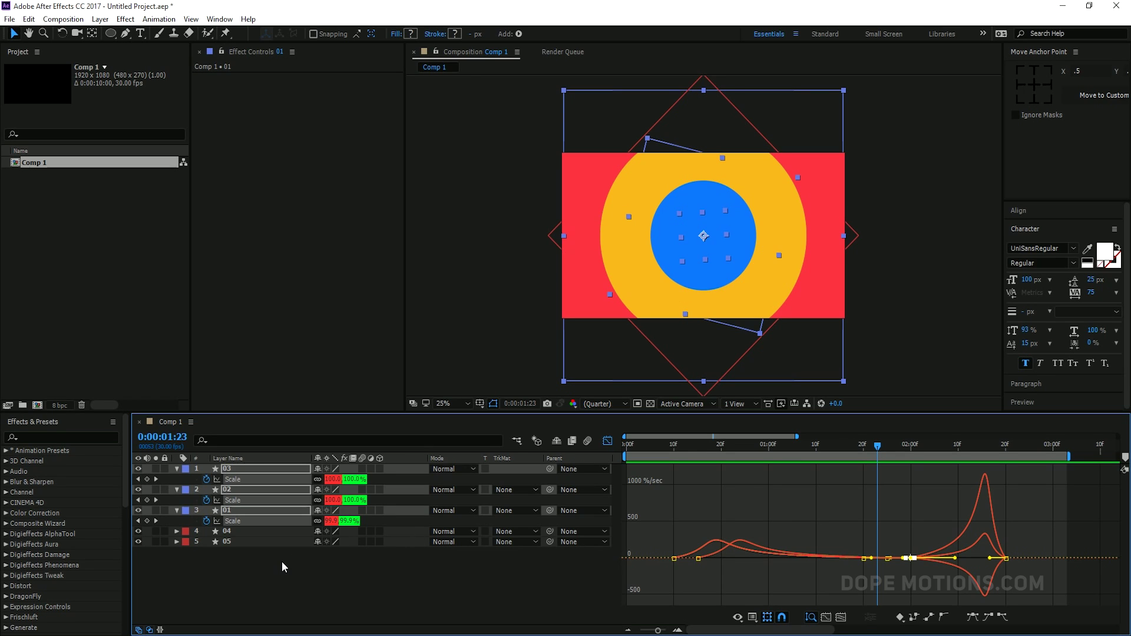
Step: Collapse the properties of all five layers, deselect them and switch the timeline from the speed graph back to layer bars
{"action": "key", "text": "ctrl+a"}
{"action": "key", "text": "u"}
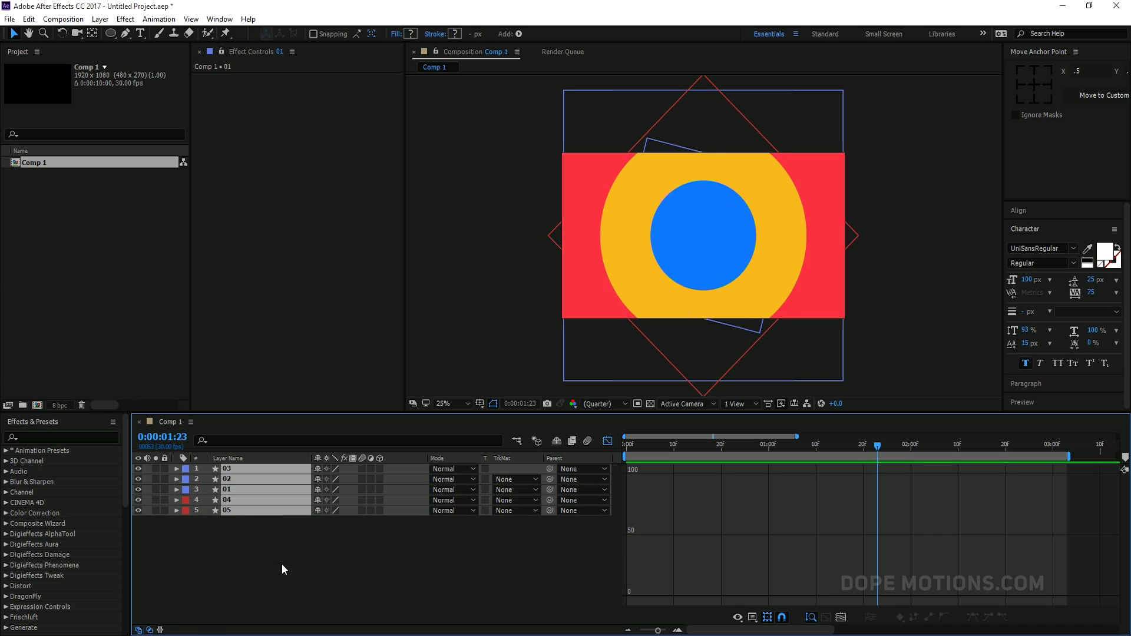
{"action": "left_click", "coordinate": [281, 563]}
{"action": "left_click", "coordinate": [607, 440]}
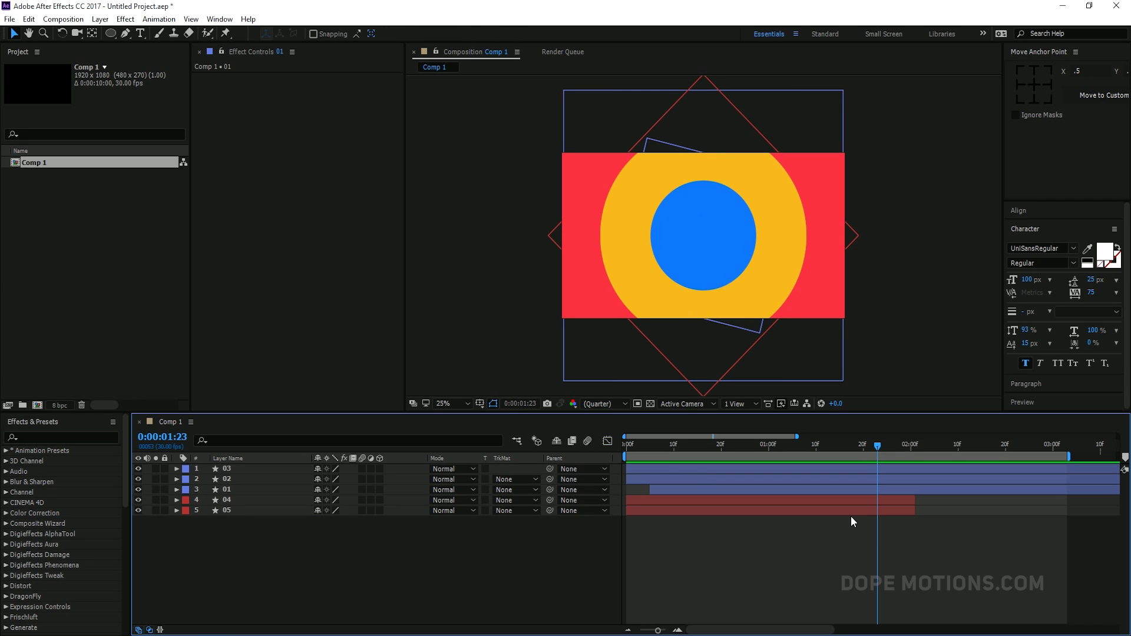